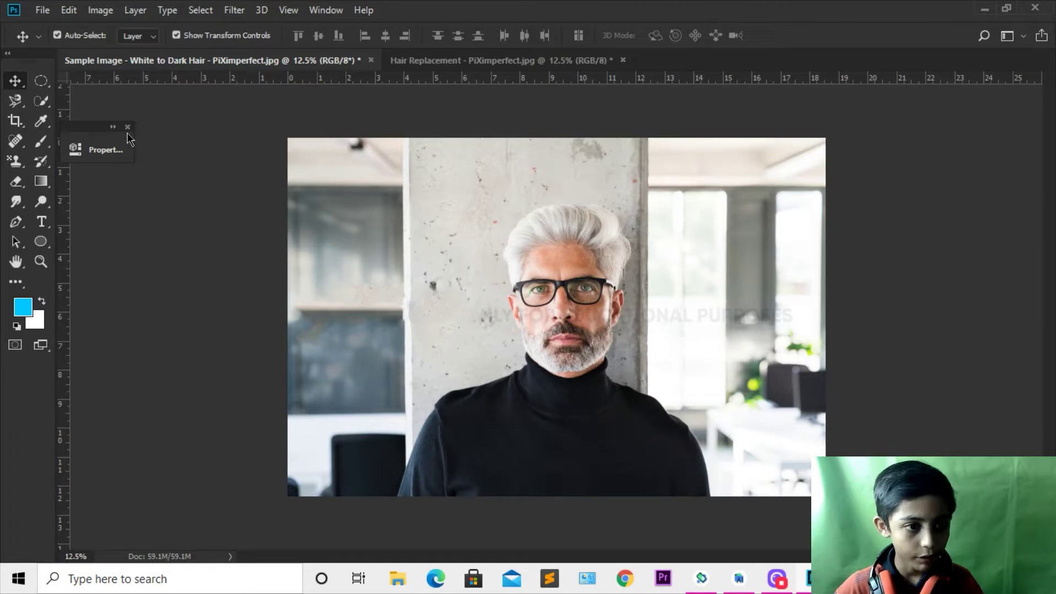
Step: Show the Layers panel, unlock the portrait's Background as Layer 0, and close Properties
key("F7")
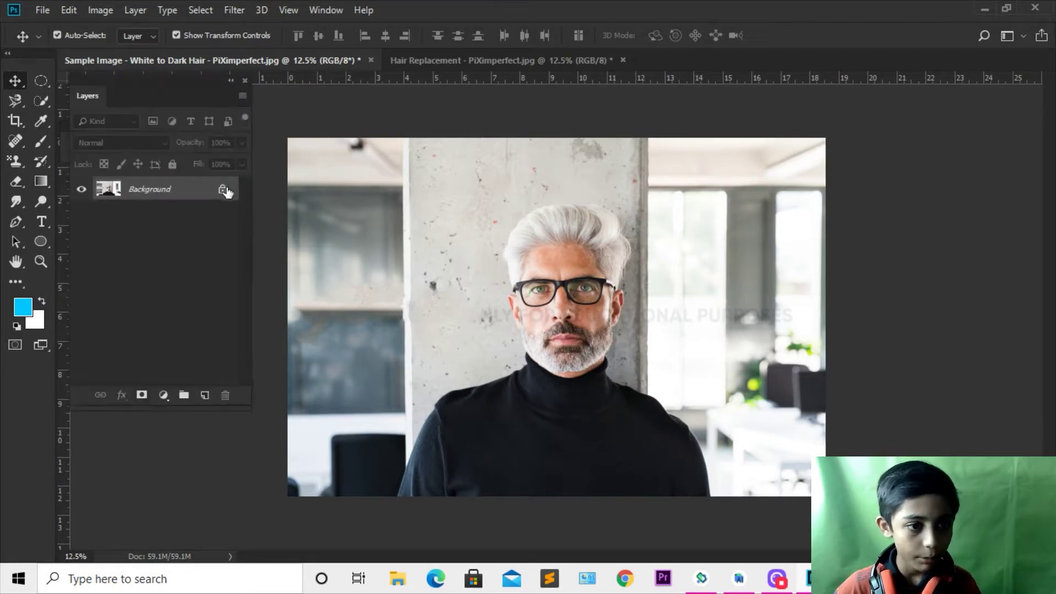
left_click(222, 190)
mouse_move(154, 112)
left_mouse_down()
mouse_move(130, 129)
mouse_move(175, 117)
left_mouse_up()
left_click(130, 128)
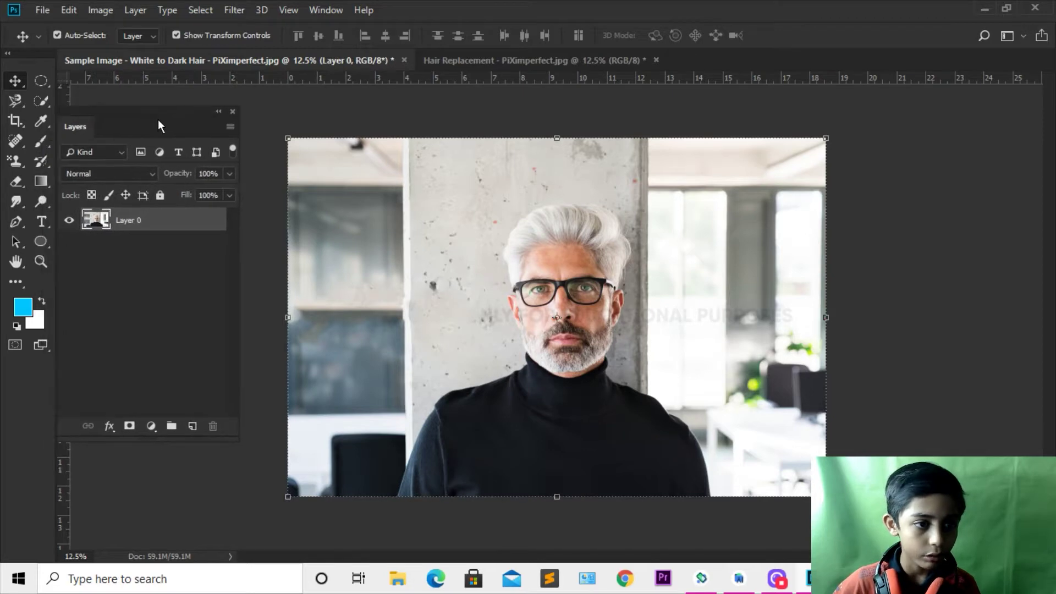
Step: Unlock the Hair Replacement photo's background and drag it into the portrait as Layer 1
left_click(464, 62)
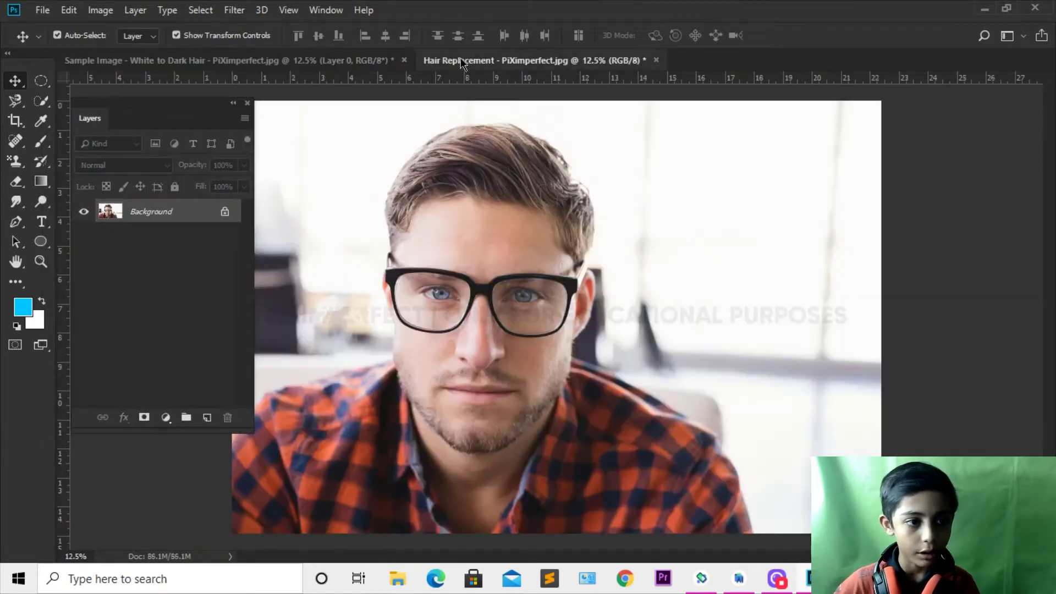
left_click(223, 212)
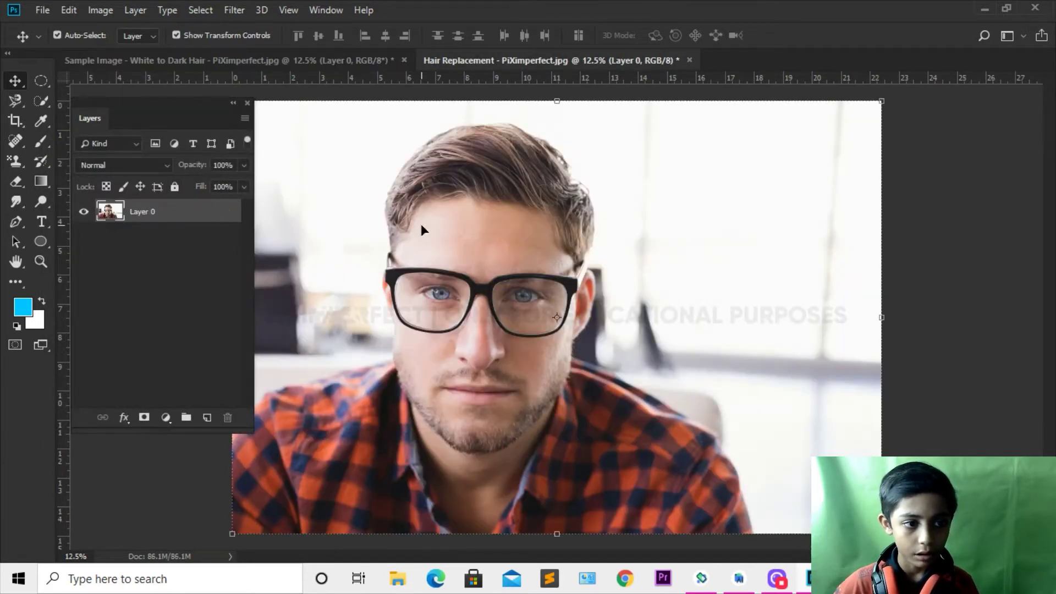
mouse_move(444, 284)
left_mouse_down()
mouse_move(470, 148)
mouse_move(368, 68)
mouse_move(527, 281)
left_mouse_up()
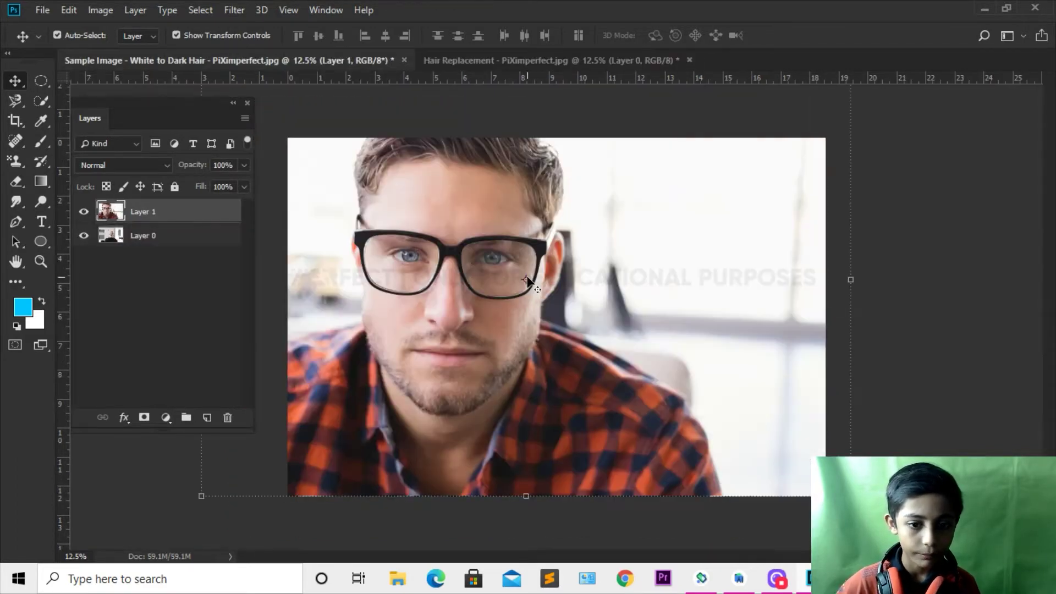
Step: Scale the young man's layer to about 66%, shift it right, and start erasing left of his head
key("ctrl+t")
left_click_drag(857, 104, 907, 198)
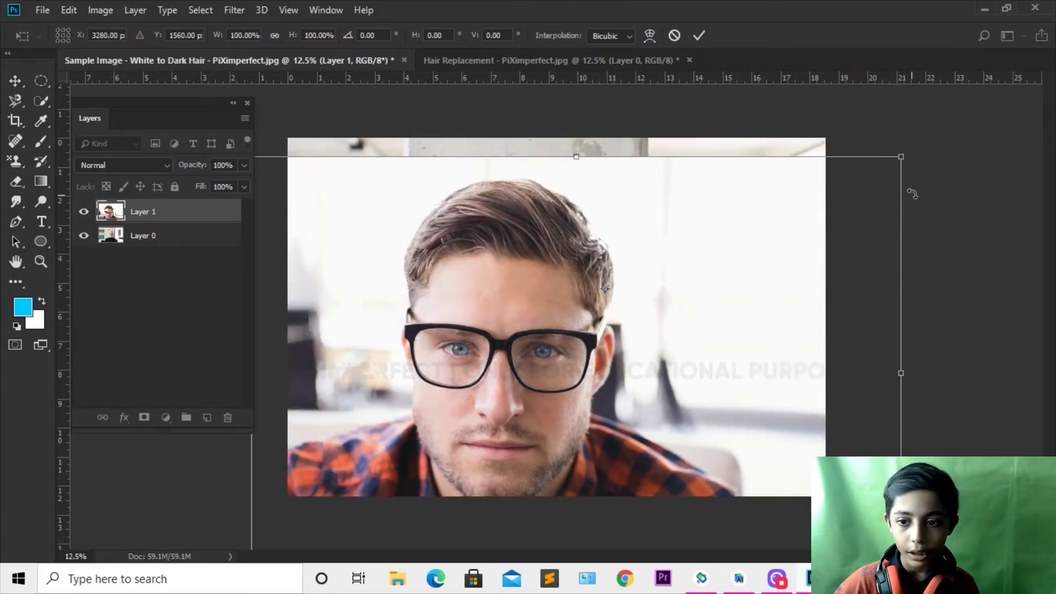
mouse_move(904, 158)
left_mouse_down()
mouse_move(692, 301)
mouse_move(737, 230)
left_mouse_up()
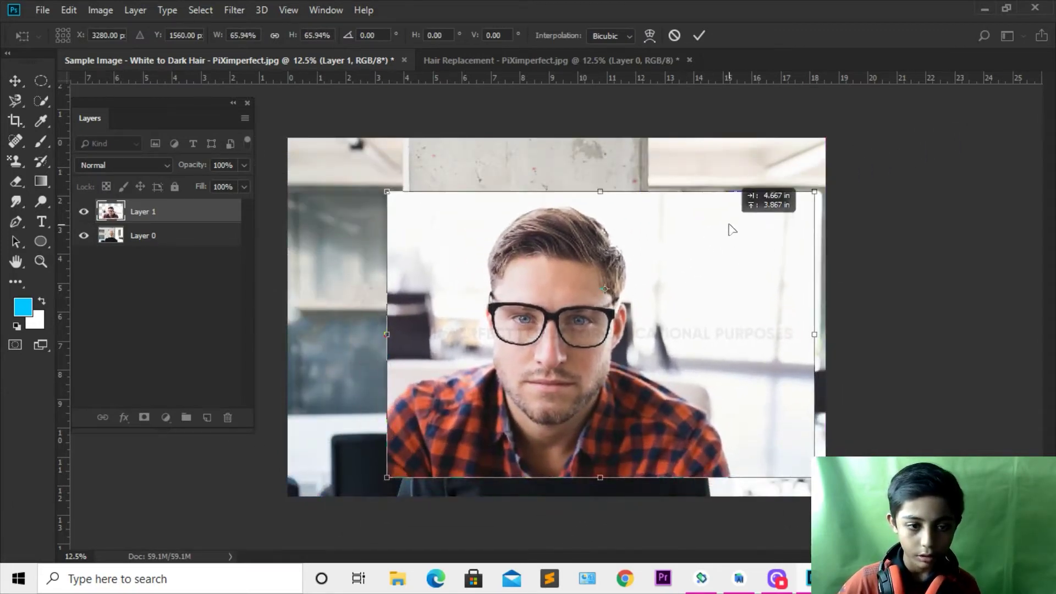
key("Return")
key("e")
mouse_move(418, 280)
left_mouse_down()
mouse_move(424, 335)
mouse_move(420, 236)
mouse_move(408, 246)
left_mouse_up()
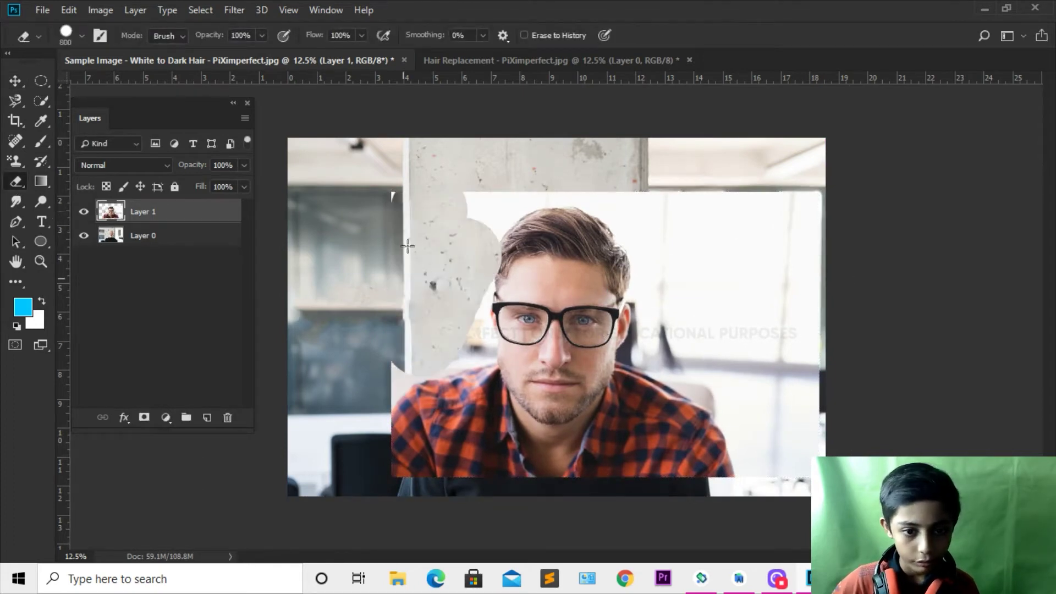
Step: With a growing eraser, remove the young man's shoulder and checked shirt to reveal the turtleneck
left_click_drag(382, 325, 389, 406)
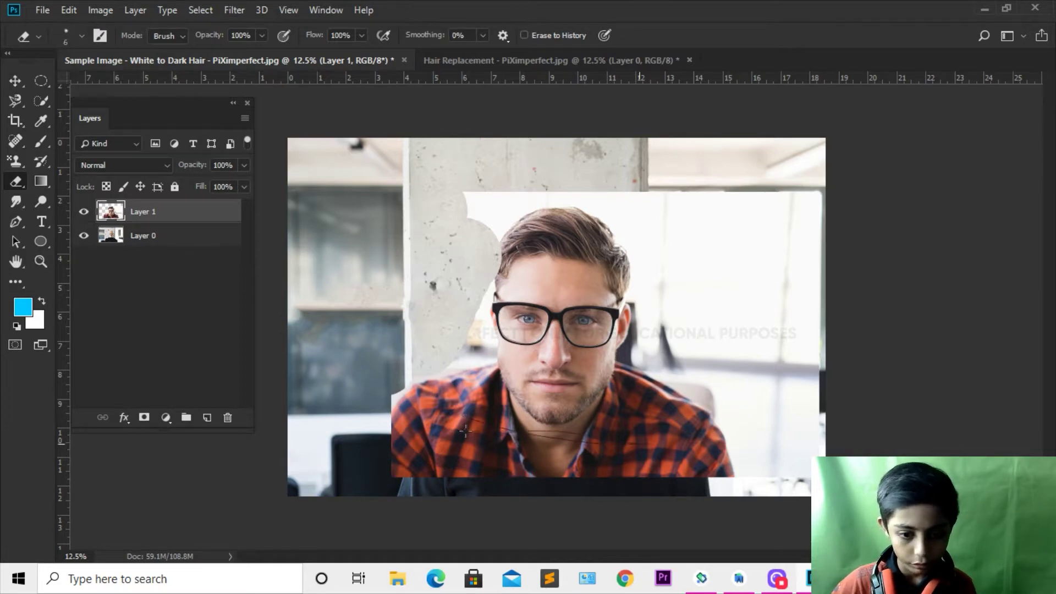
key("bracketright")
key("bracketright")
key("bracketright")
left_click_drag(581, 447, 402, 510)
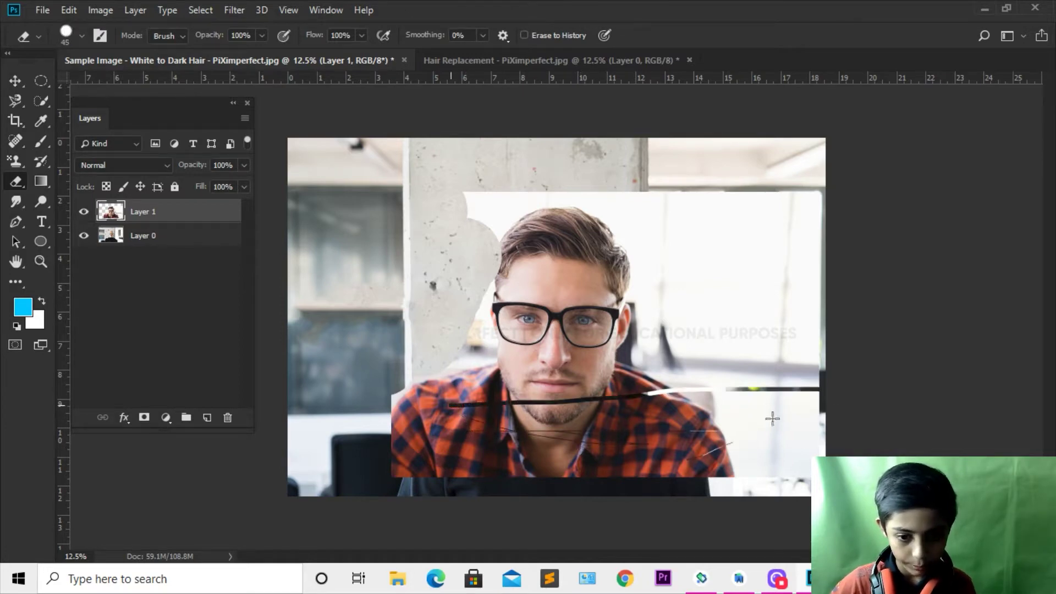
key("bracketright")
mouse_move(533, 468)
left_mouse_down()
mouse_move(591, 465)
mouse_move(418, 410)
left_mouse_up()
key("bracketright")
key("bracketright")
key("bracketright")
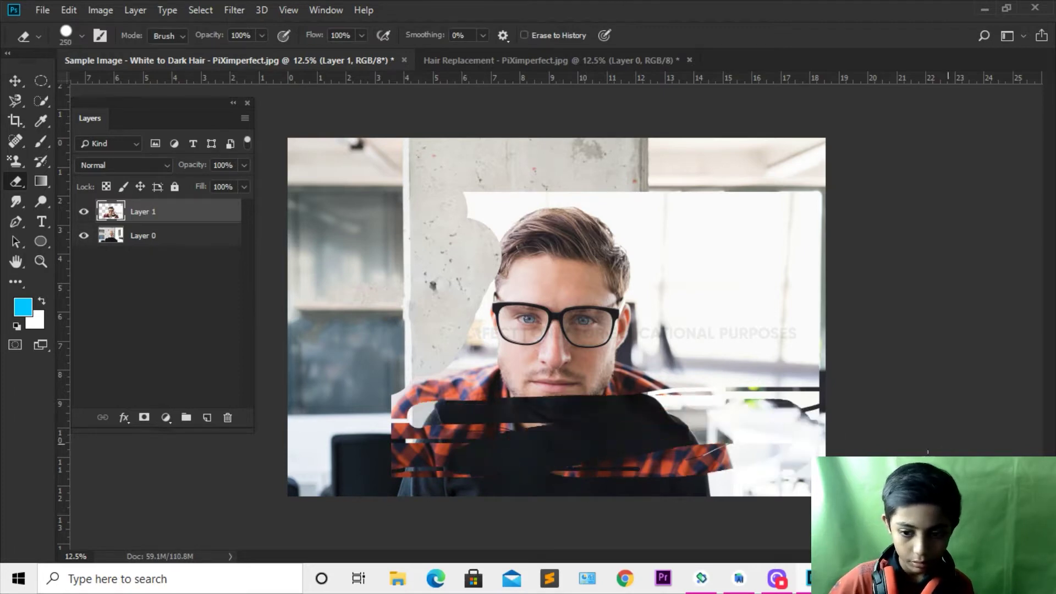
mouse_move(737, 461)
left_mouse_down()
mouse_move(421, 459)
mouse_move(715, 449)
mouse_move(757, 432)
mouse_move(412, 405)
mouse_move(410, 385)
mouse_move(473, 330)
mouse_move(560, 411)
mouse_move(759, 380)
mouse_move(786, 385)
left_mouse_up()
Step: Erase the top layer's right-side background and the white area beside the hair and pillar
mouse_move(653, 459)
left_mouse_down()
mouse_move(712, 405)
mouse_move(802, 278)
mouse_move(797, 306)
mouse_move(710, 286)
mouse_move(682, 362)
mouse_move(766, 311)
mouse_move(627, 380)
mouse_move(536, 385)
mouse_move(550, 351)
mouse_move(574, 340)
mouse_move(658, 338)
mouse_move(726, 275)
mouse_move(715, 292)
left_mouse_up()
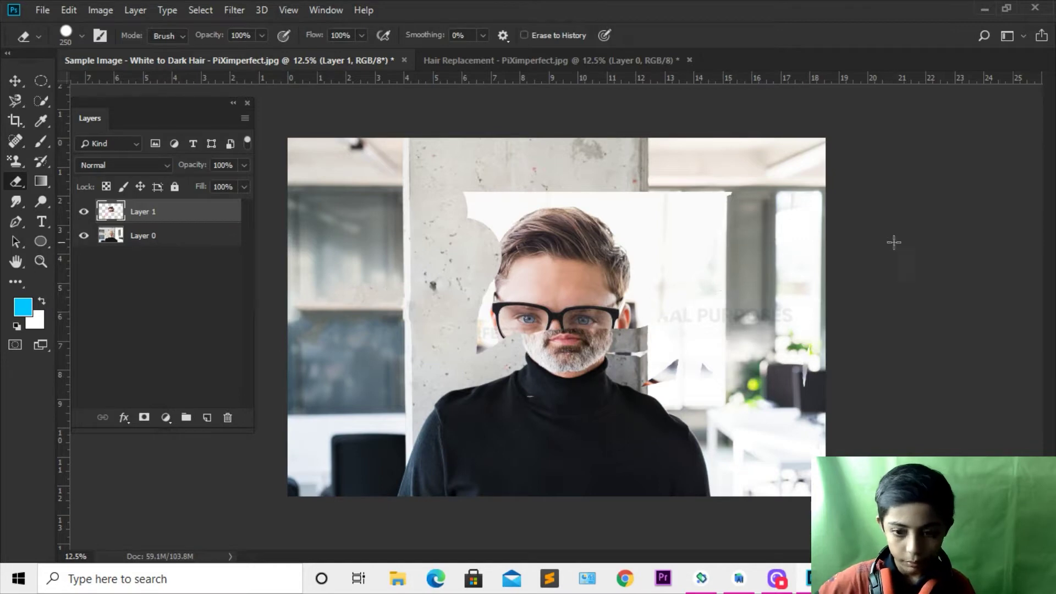
mouse_move(610, 209)
left_mouse_down()
mouse_move(641, 297)
mouse_move(667, 245)
left_mouse_up()
key("ctrl+z")
mouse_move(660, 207)
left_mouse_down()
mouse_move(483, 184)
mouse_move(462, 217)
mouse_move(523, 184)
mouse_move(495, 219)
mouse_move(484, 189)
mouse_move(482, 346)
mouse_move(531, 334)
mouse_move(495, 313)
mouse_move(512, 330)
mouse_move(491, 292)
left_mouse_up()
scroll(612, 289, "up", 1)
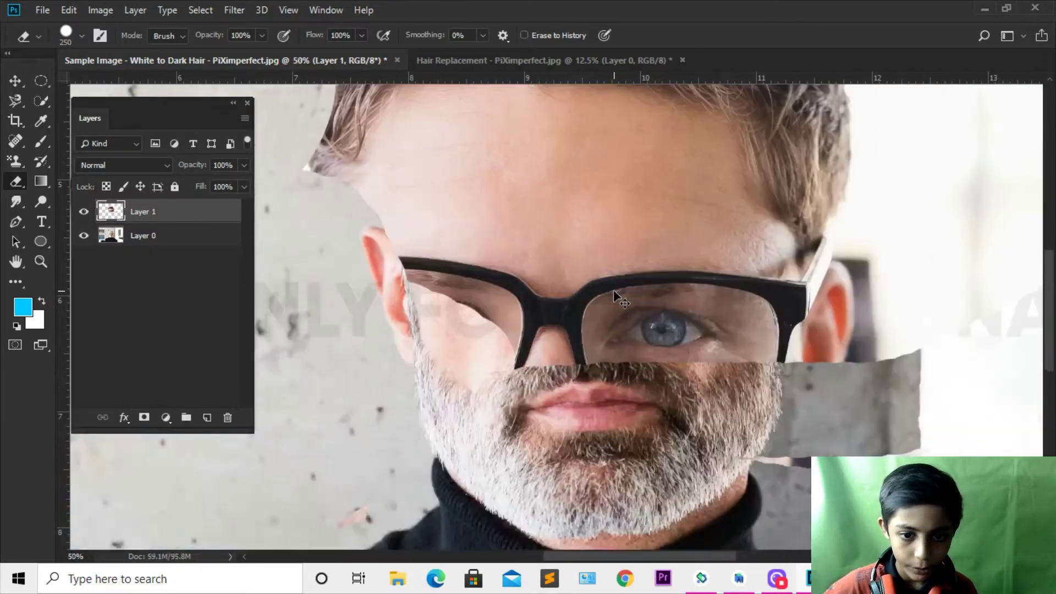
Step: Zoom in and erase the young man's glasses, eyes and the background right of the face
scroll(613, 290, "up", 4)
mouse_move(560, 179)
left_mouse_down()
mouse_move(500, 231)
mouse_move(610, 220)
mouse_move(676, 330)
mouse_move(834, 370)
mouse_move(814, 275)
mouse_move(759, 231)
mouse_move(636, 193)
mouse_move(676, 143)
left_mouse_up()
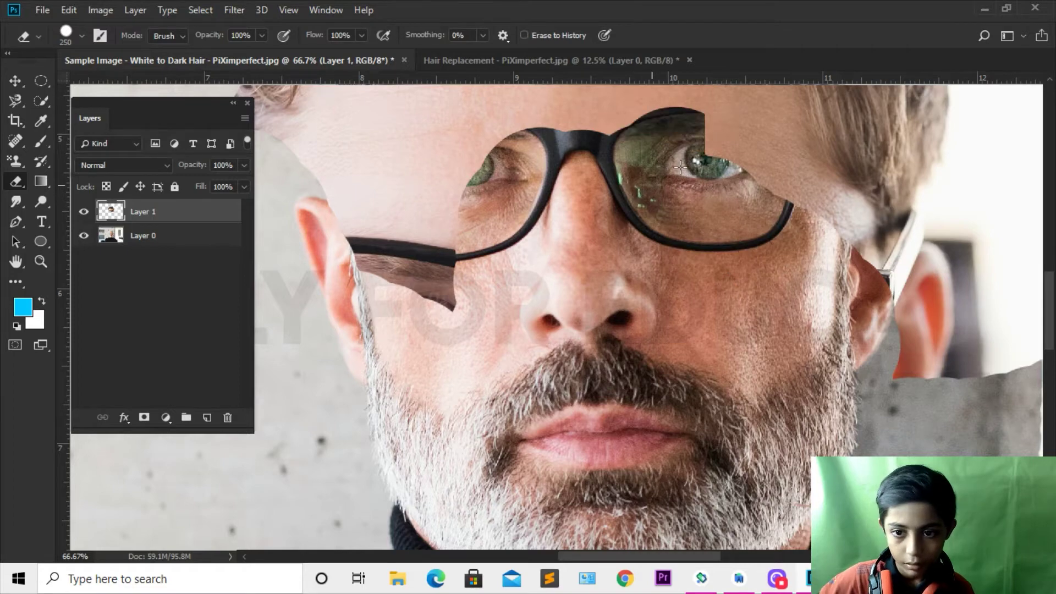
mouse_move(388, 71)
left_mouse_down()
mouse_move(452, 214)
mouse_move(490, 435)
mouse_move(531, 271)
mouse_move(512, 357)
mouse_move(468, 418)
mouse_move(506, 286)
mouse_move(598, 280)
mouse_move(594, 272)
mouse_move(704, 231)
mouse_move(770, 242)
mouse_move(926, 379)
mouse_move(897, 372)
mouse_move(968, 407)
mouse_move(1012, 372)
mouse_move(1010, 459)
mouse_move(842, 384)
left_mouse_up()
key("bracketleft")
left_click_drag(915, 423, 966, 228)
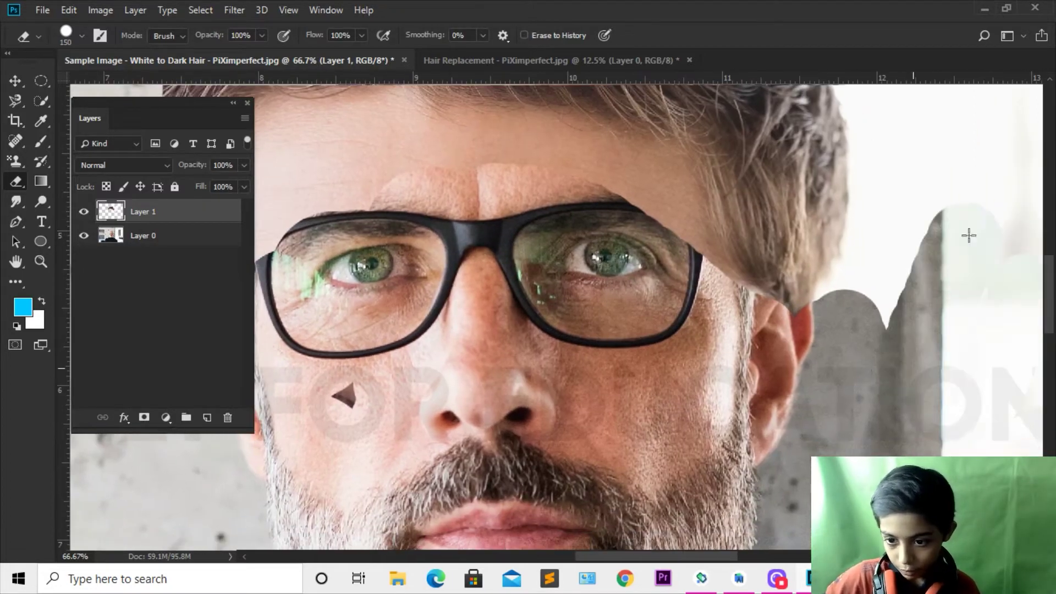
Step: Erase the white column patch, the halo above the hairline and the dark streak by the jaw
key("ctrl+minus")
key("ctrl+minus")
key("ctrl+minus")
key("ctrl+minus")
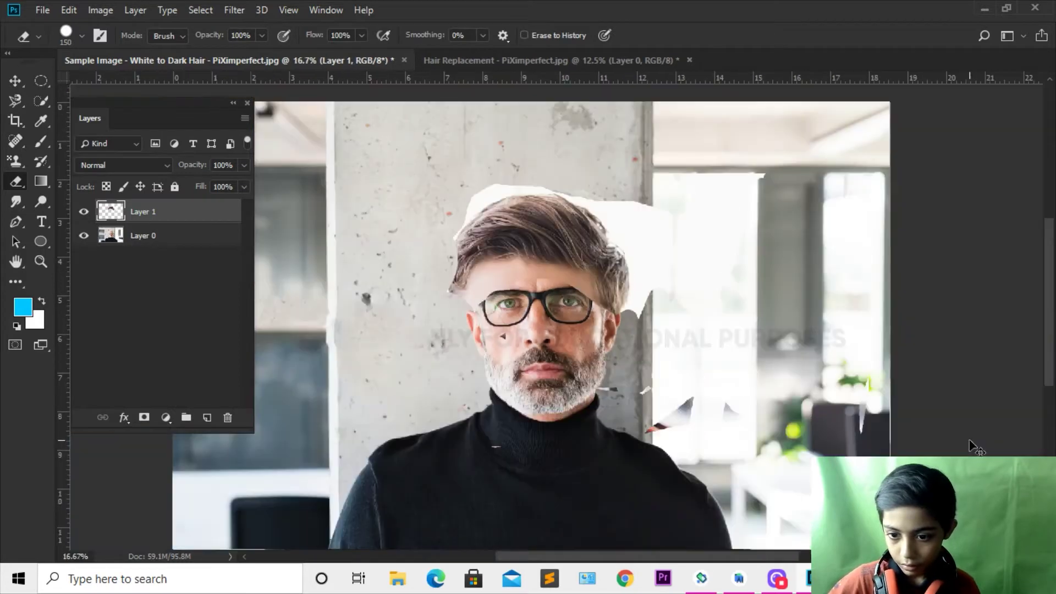
key("ctrl+minus")
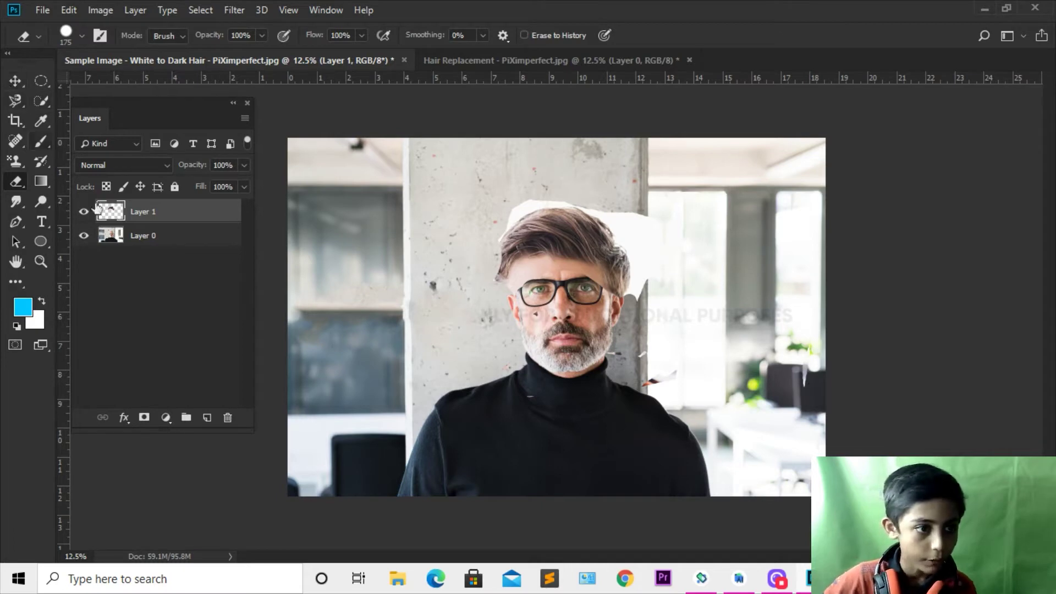
mouse_move(646, 288)
left_mouse_down()
mouse_move(663, 252)
mouse_move(634, 230)
mouse_move(526, 195)
mouse_move(491, 242)
left_mouse_up()
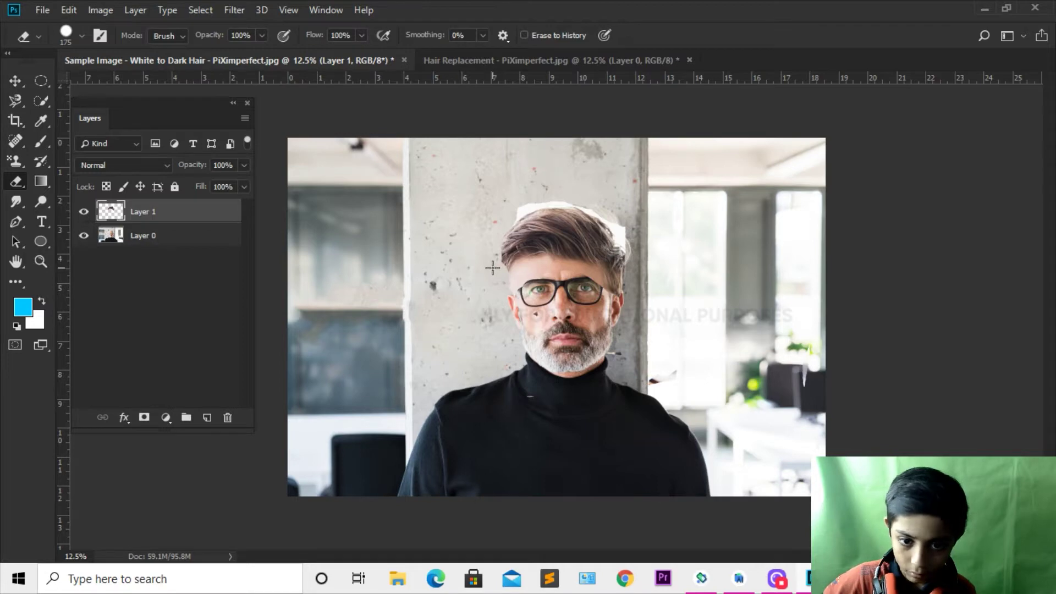
left_click_drag(502, 212, 630, 240)
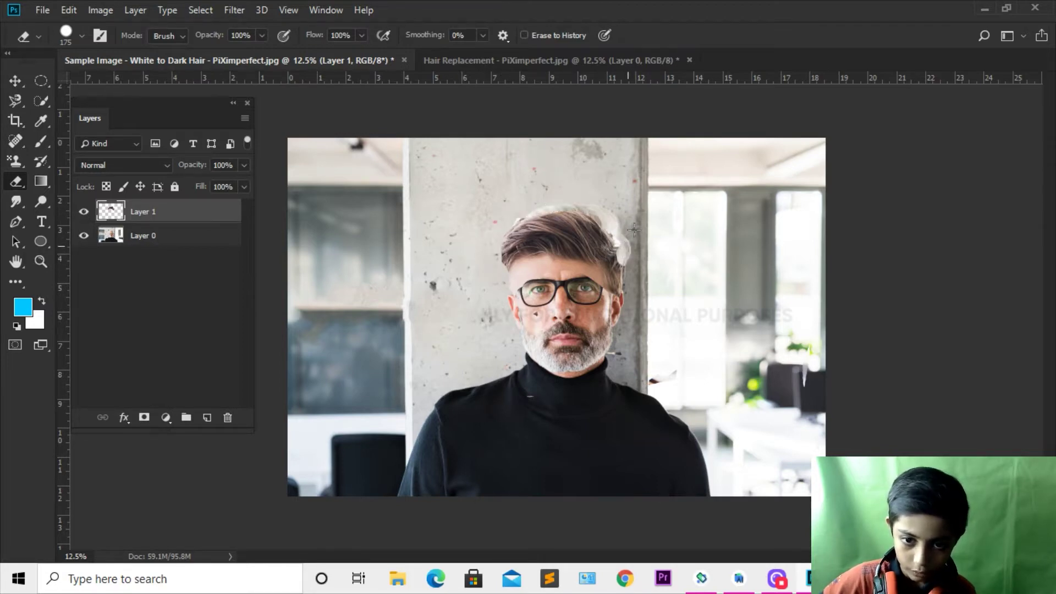
key("ctrl+plus")
key("ctrl+plus")
key("ctrl+plus")
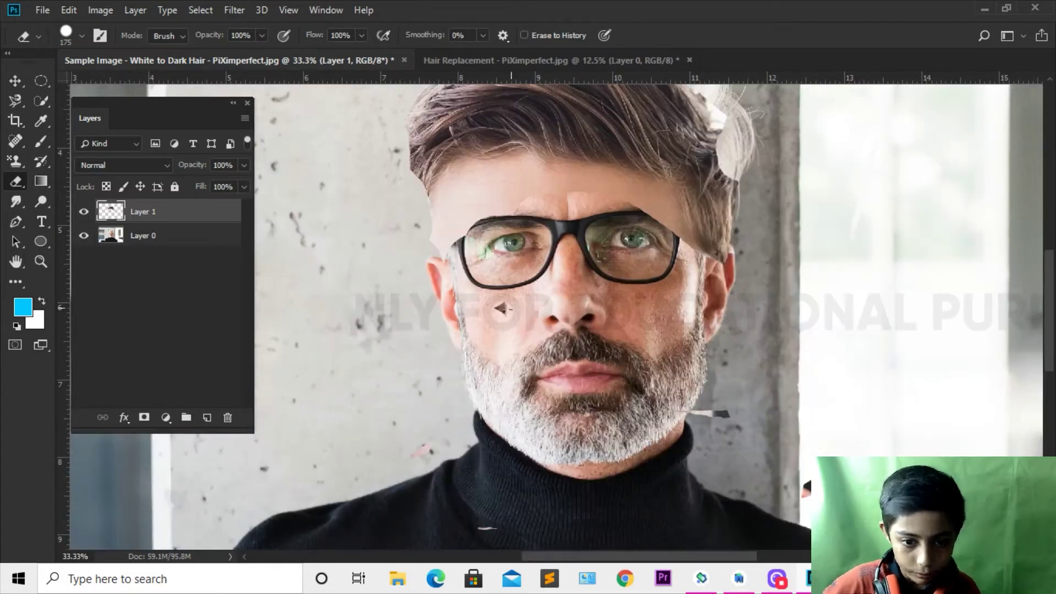
left_click_drag(697, 466, 665, 405)
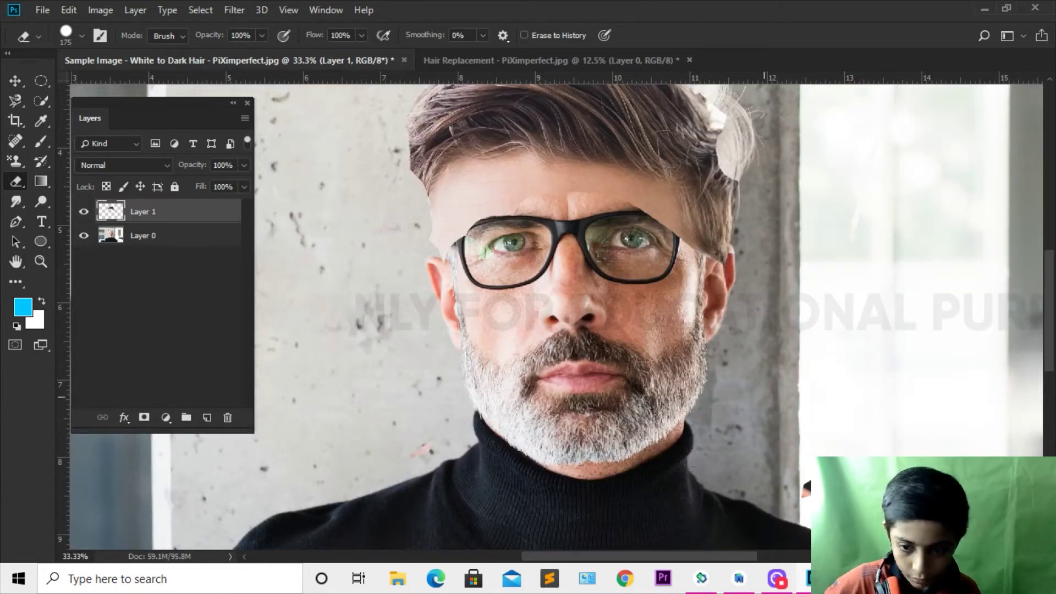
Step: Try moving the brown hair layer up and right, then undo the move
left_click_drag(511, 176, 465, 294)
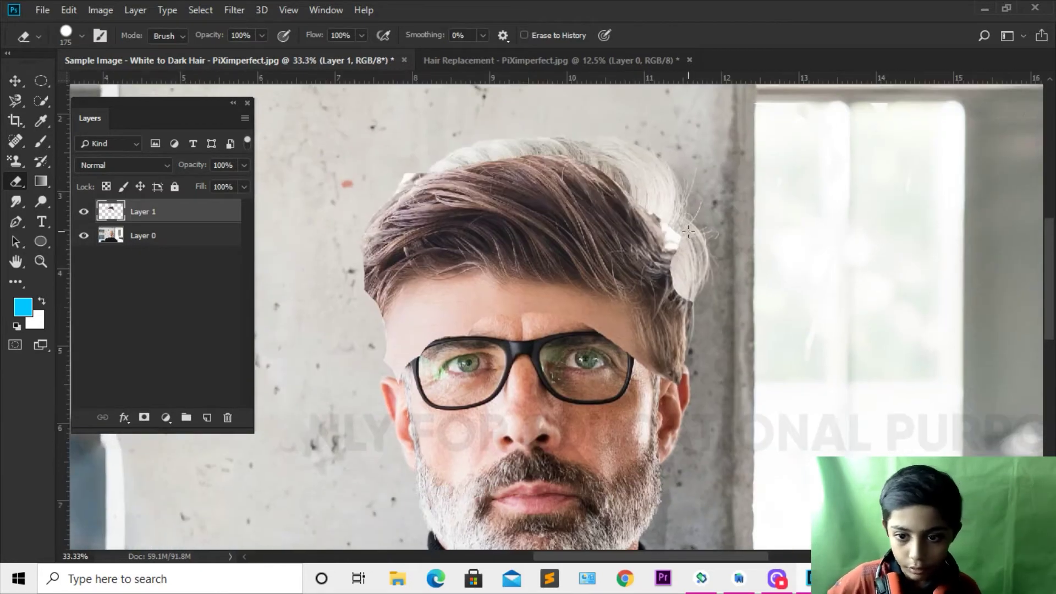
left_click_drag(669, 221, 703, 262)
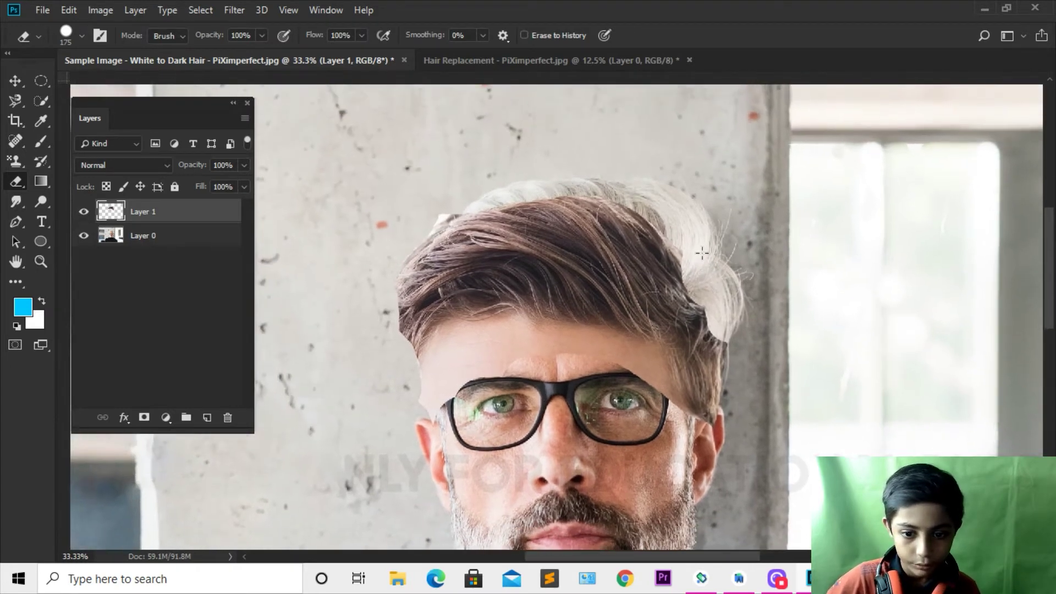
key("v")
left_click_drag(661, 324, 714, 261)
key("ctrl+z")
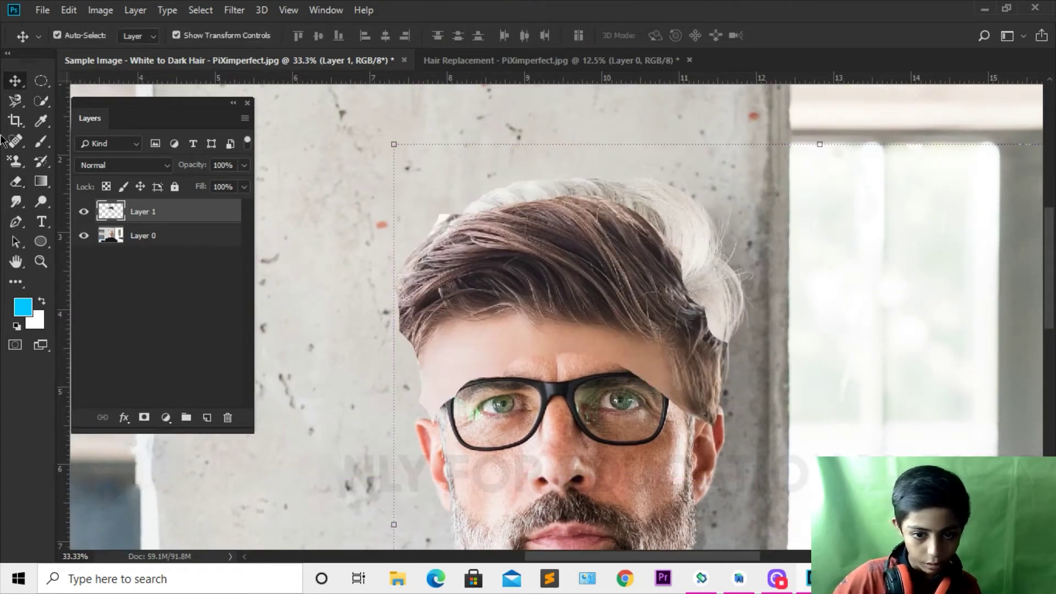
Step: Erase the hair layer's edge over the forehead and move the brown hair up and right onto the head
left_click(13, 183)
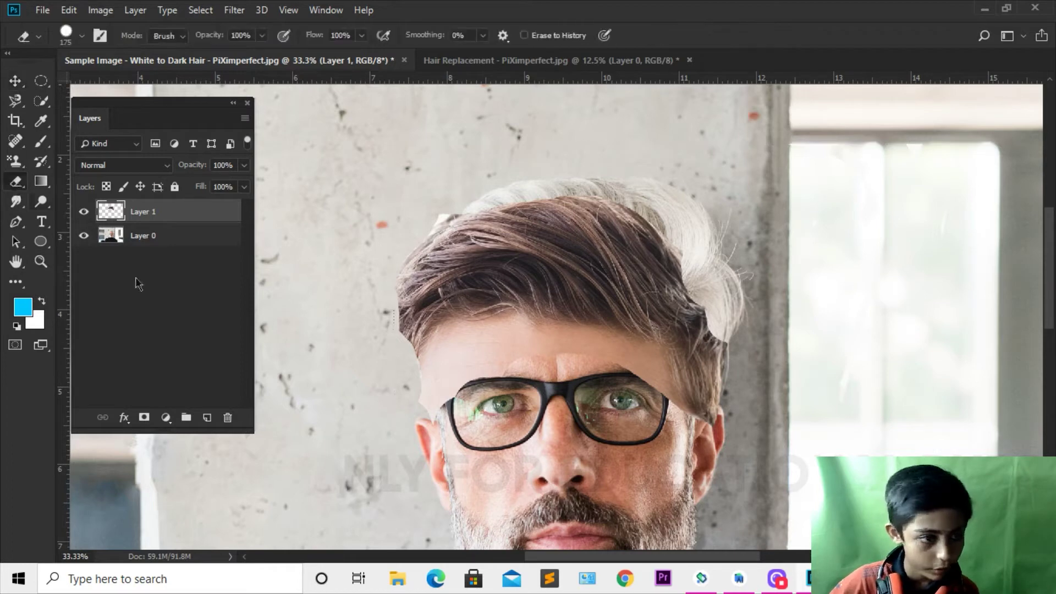
mouse_move(467, 364)
left_mouse_down()
mouse_move(481, 330)
mouse_move(431, 354)
mouse_move(523, 349)
mouse_move(680, 400)
left_mouse_up()
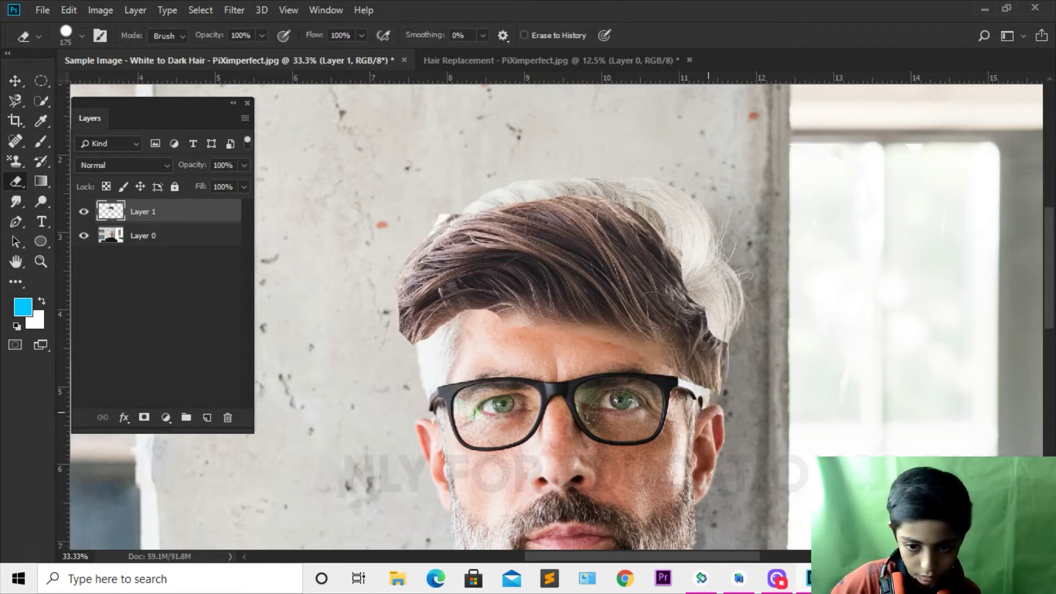
mouse_move(615, 360)
left_mouse_down()
mouse_move(545, 324)
mouse_move(478, 319)
mouse_move(460, 336)
left_mouse_up()
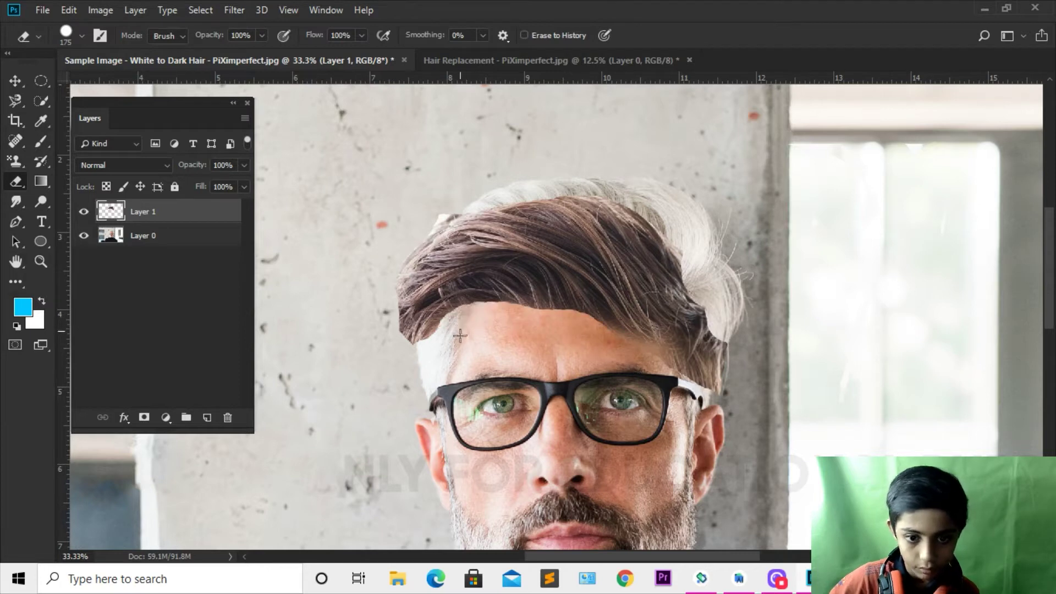
key("v")
left_click_drag(563, 309, 591, 272)
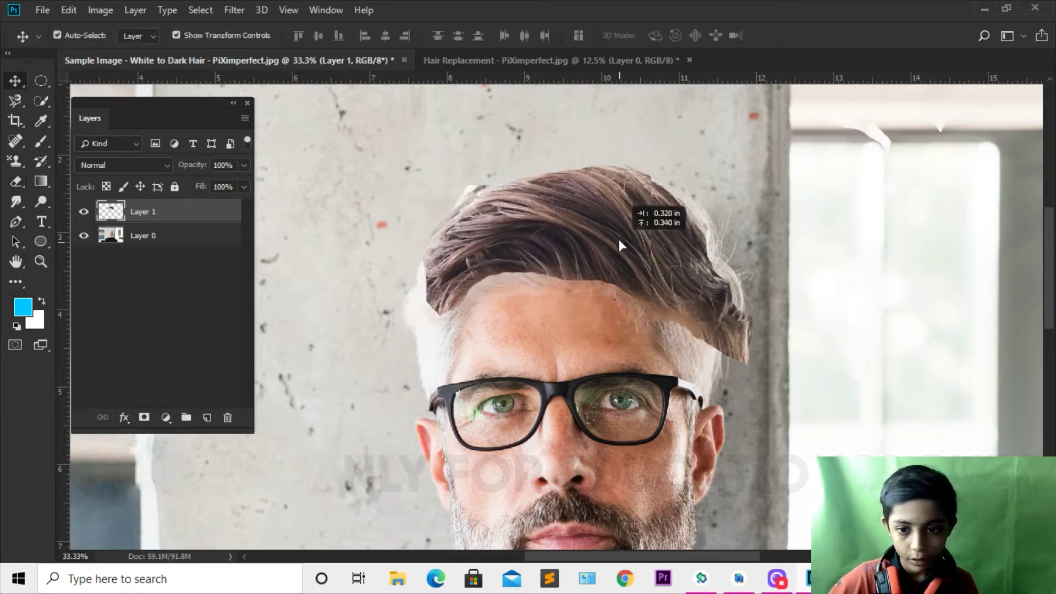
Step: Erase the small white fragment at top right and nudge the hair layer into place
left_click(16, 181)
left_click_drag(885, 132, 894, 117)
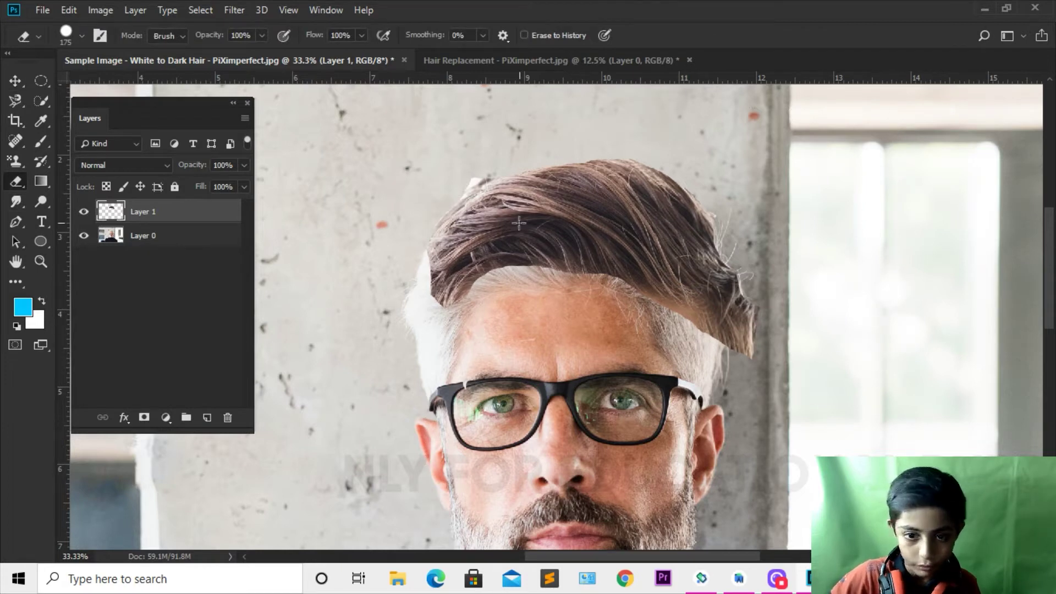
key("v")
left_click_drag(592, 245, 669, 241)
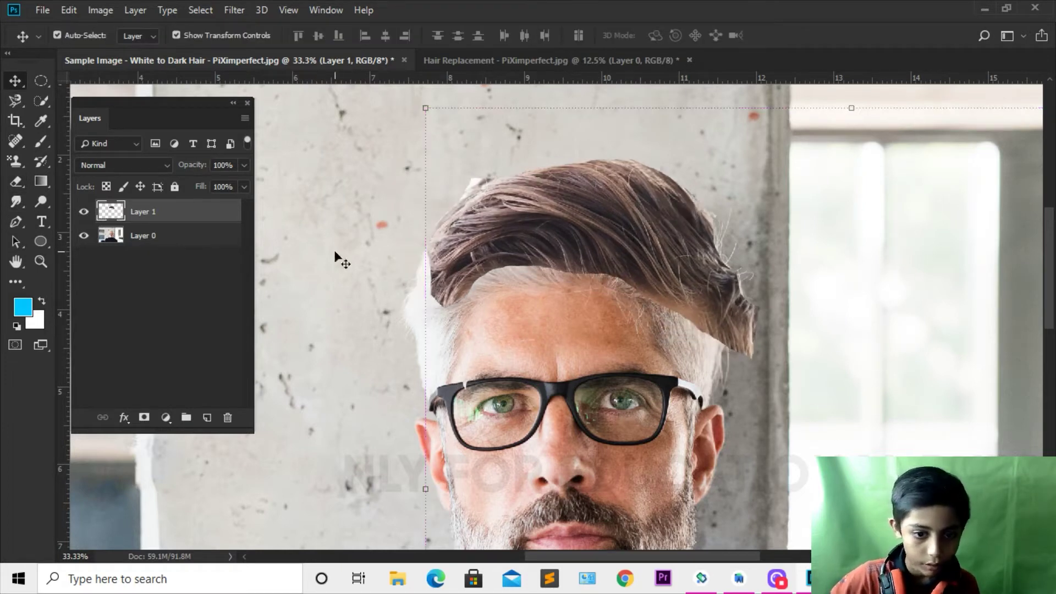
left_click(15, 163)
Step: On Layer 0, stamp wall texture over the white hair strip, undoing the stroke near the glasses
left_click(82, 159)
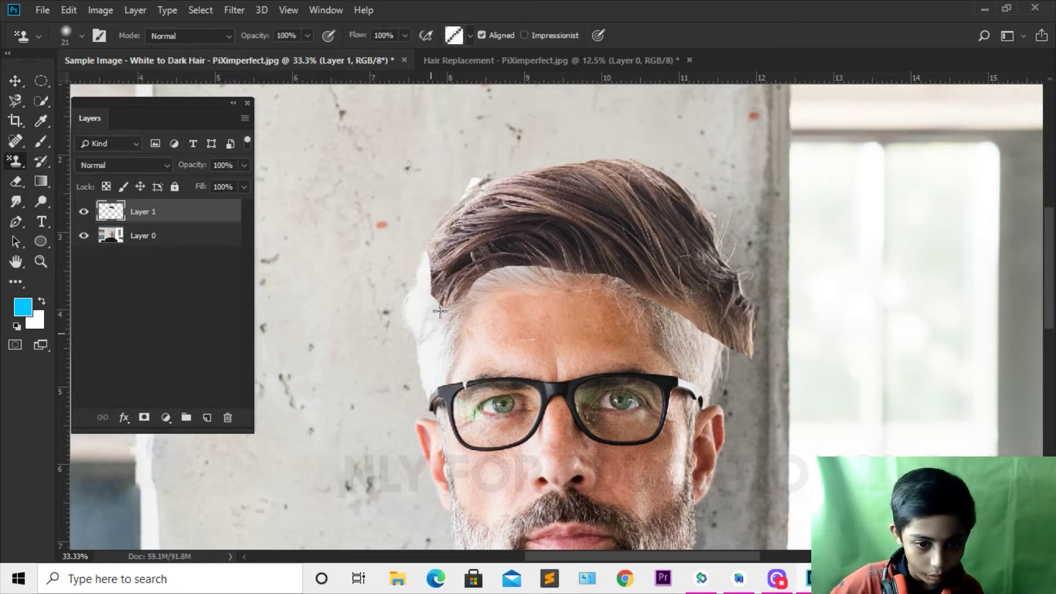
key("F7")
key("F7")
left_click(152, 242)
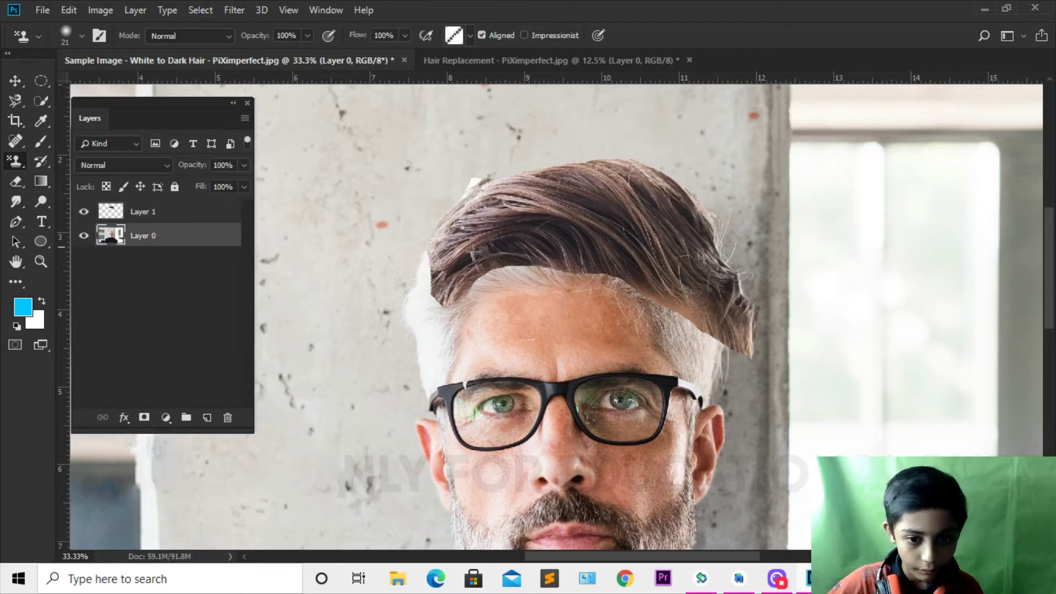
left_click_drag(420, 286, 427, 349)
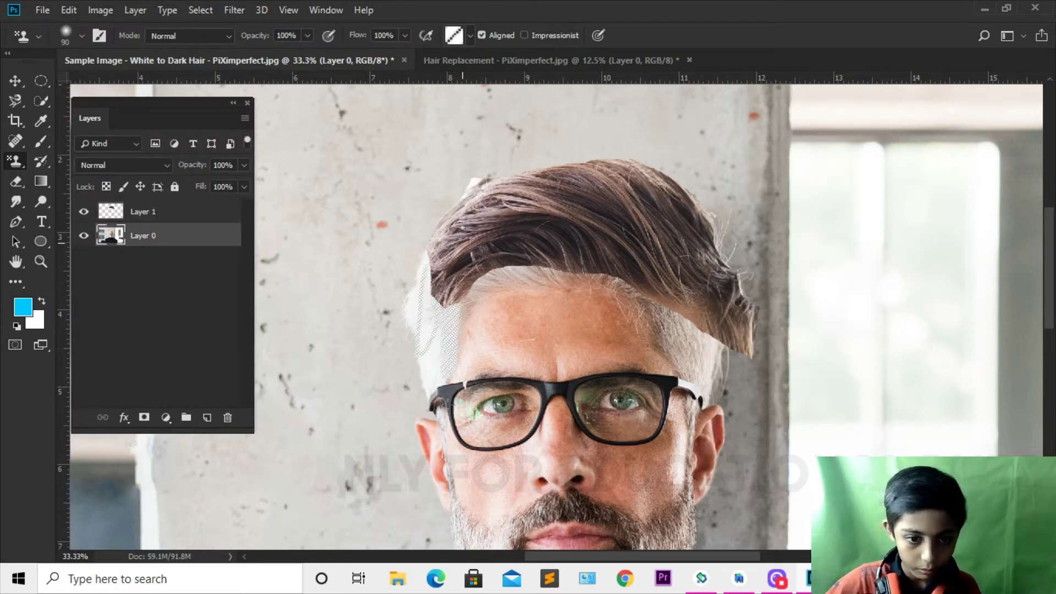
mouse_move(421, 352)
left_mouse_down()
mouse_move(441, 289)
mouse_move(427, 386)
left_mouse_up()
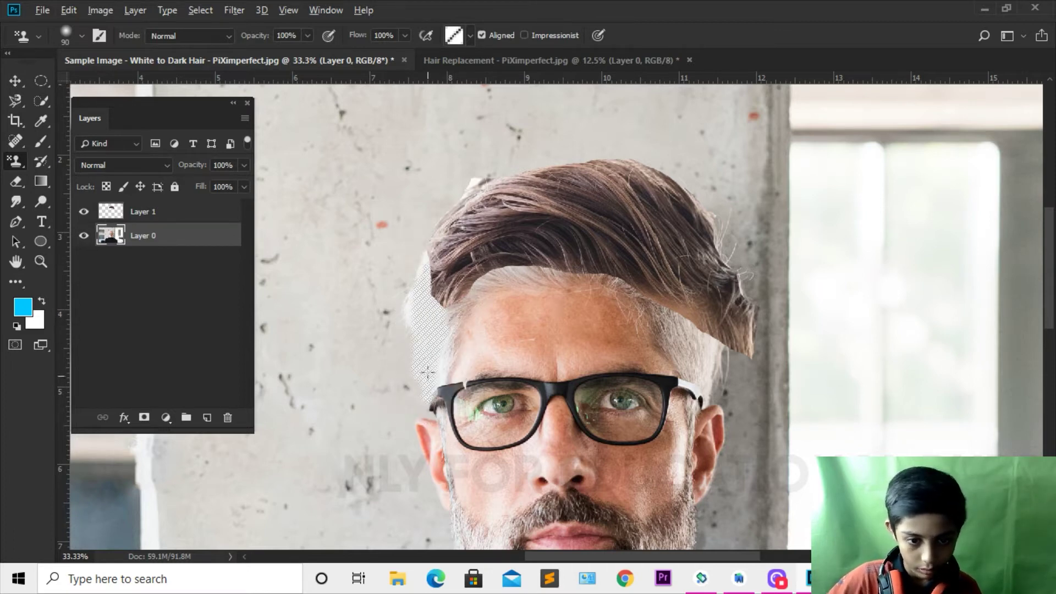
key("ctrl+z")
Step: Reselect the hair layer (Layer 1) and choose the Clone Stamp tool
left_click(198, 213)
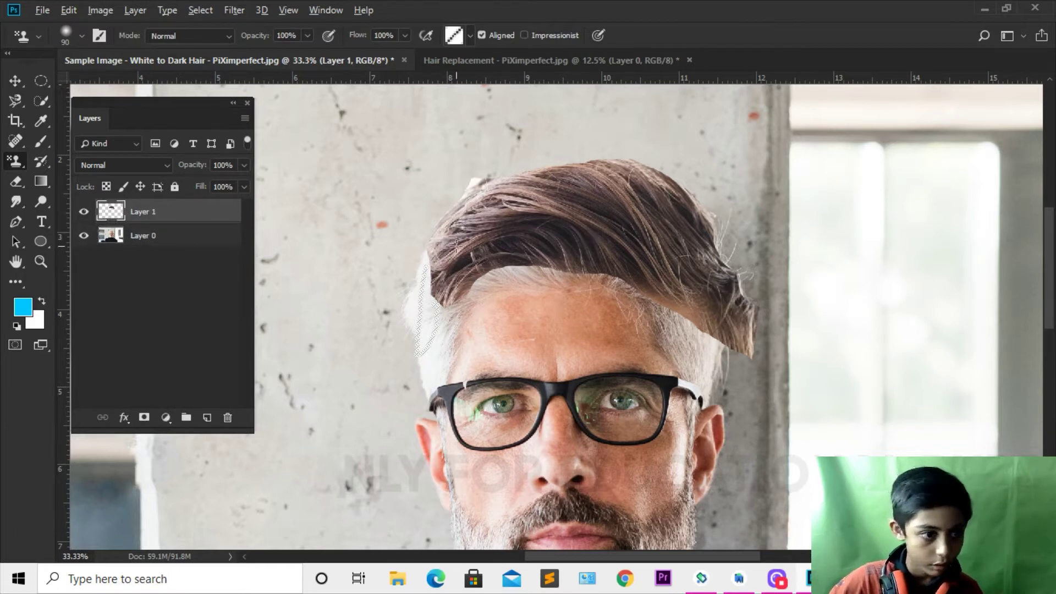
right_click(7, 171)
left_click(66, 161)
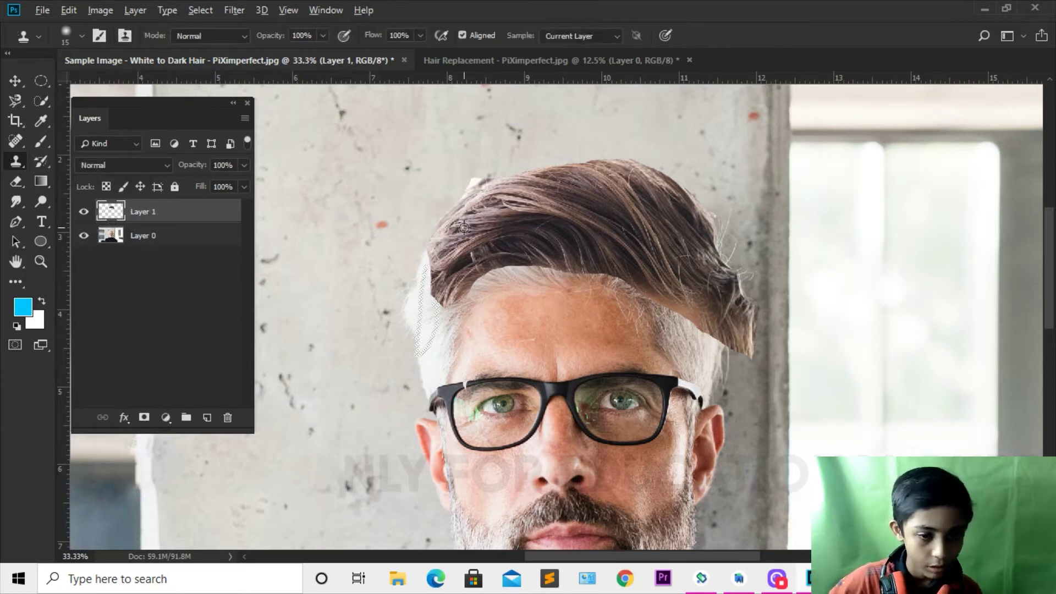
Step: Zoom in and clone dark hair over the white strip at the left temple
mouse_move(445, 239)
left_mouse_down()
mouse_move(415, 355)
mouse_move(424, 332)
left_mouse_up()
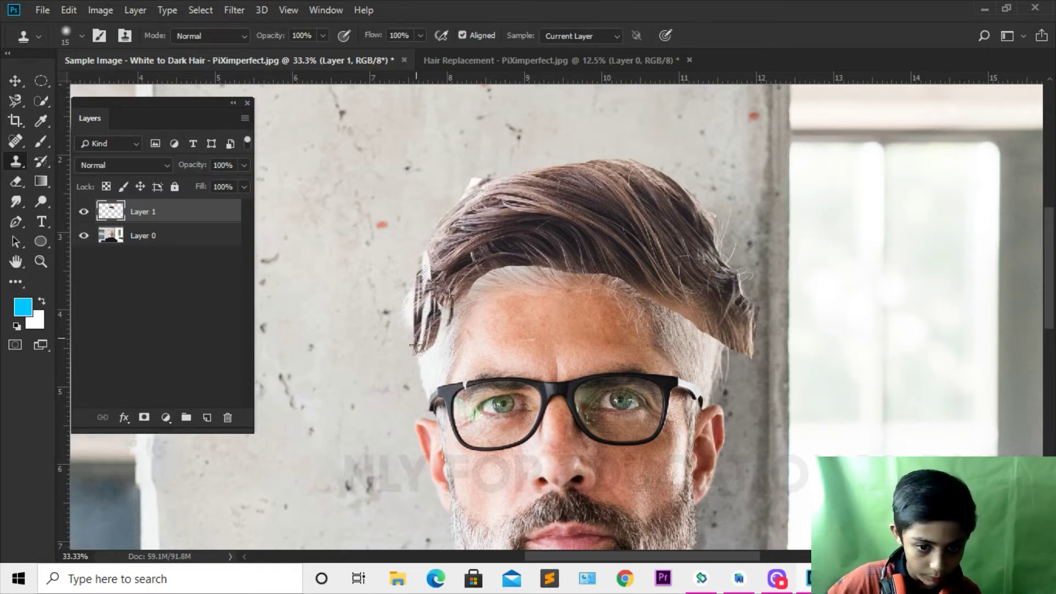
key("ctrl+plus")
key("ctrl+plus")
key("ctrl+plus")
scroll(483, 334, "left", 5)
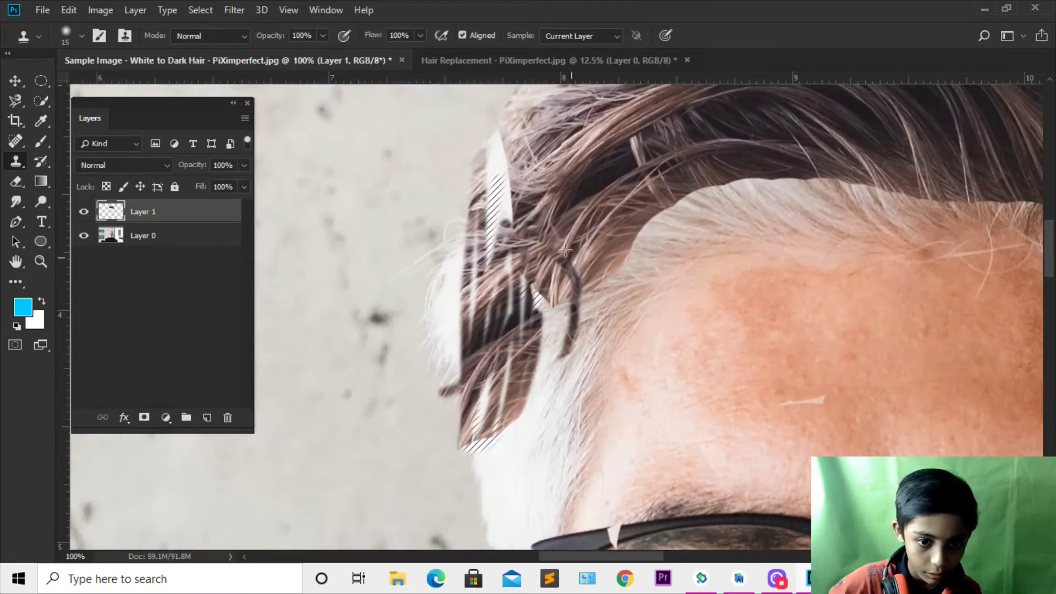
mouse_move(487, 257)
left_mouse_down()
mouse_move(500, 209)
mouse_move(509, 220)
mouse_move(495, 149)
mouse_move(491, 194)
left_mouse_up()
mouse_move(495, 265)
left_mouse_down()
mouse_move(440, 341)
mouse_move(457, 258)
mouse_move(458, 294)
mouse_move(420, 338)
mouse_move(443, 387)
mouse_move(460, 352)
mouse_move(450, 263)
mouse_move(460, 330)
mouse_move(431, 325)
mouse_move(425, 347)
mouse_move(474, 221)
mouse_move(478, 157)
mouse_move(459, 205)
left_mouse_up()
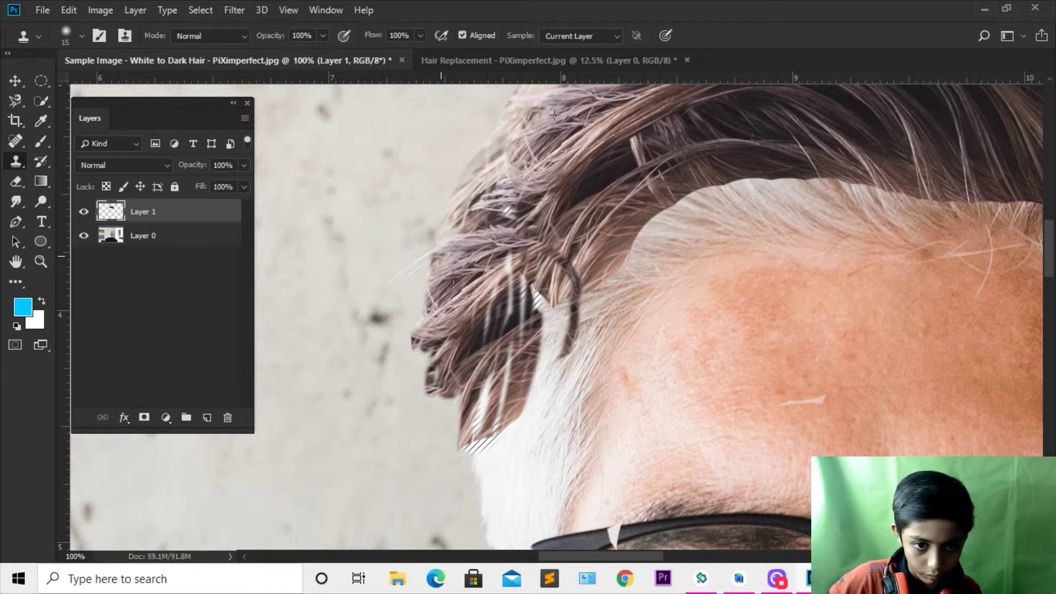
Step: Extend cloned dark strands along the hair's left edge, undoing the last streak strokes
scroll(453, 277, "down", 3)
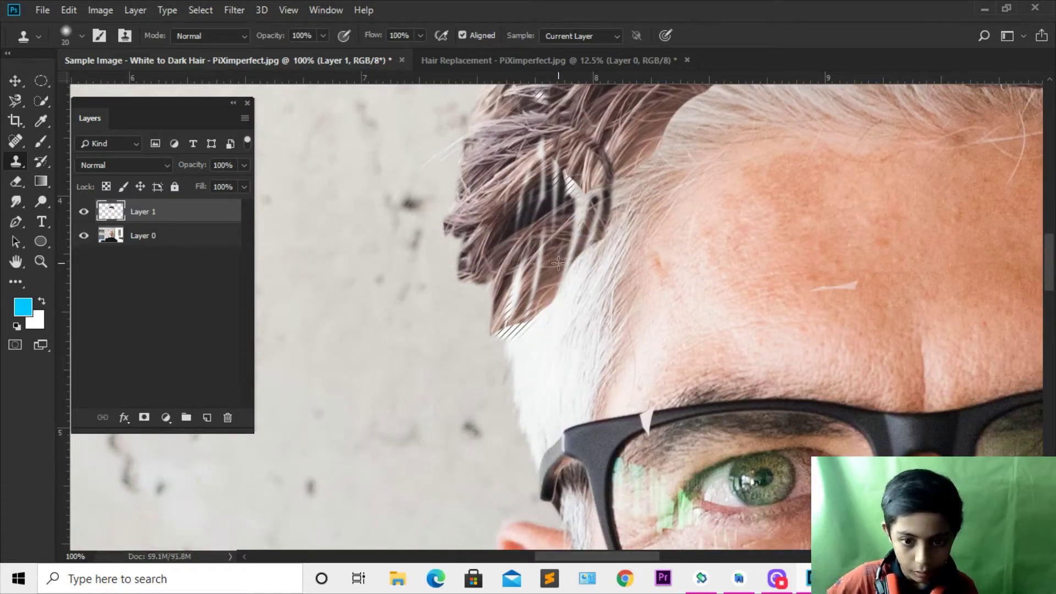
mouse_move(604, 213)
left_mouse_down()
mouse_move(574, 186)
mouse_move(577, 299)
left_mouse_up()
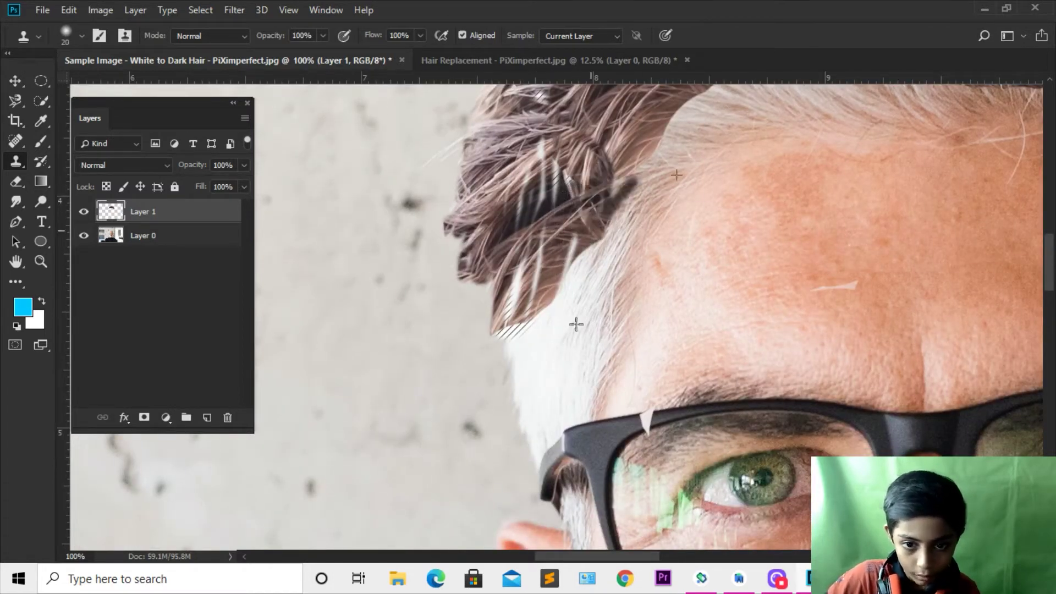
left_click_drag(473, 264, 506, 373)
left_click_drag(541, 159, 533, 314)
left_click_drag(534, 394, 519, 218)
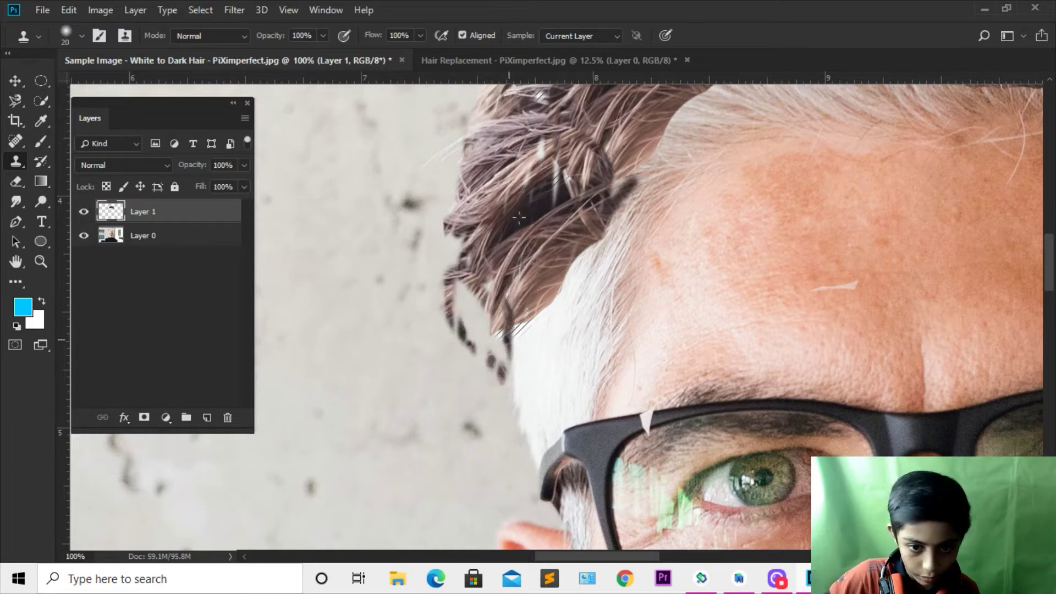
left_click_drag(469, 253, 518, 389)
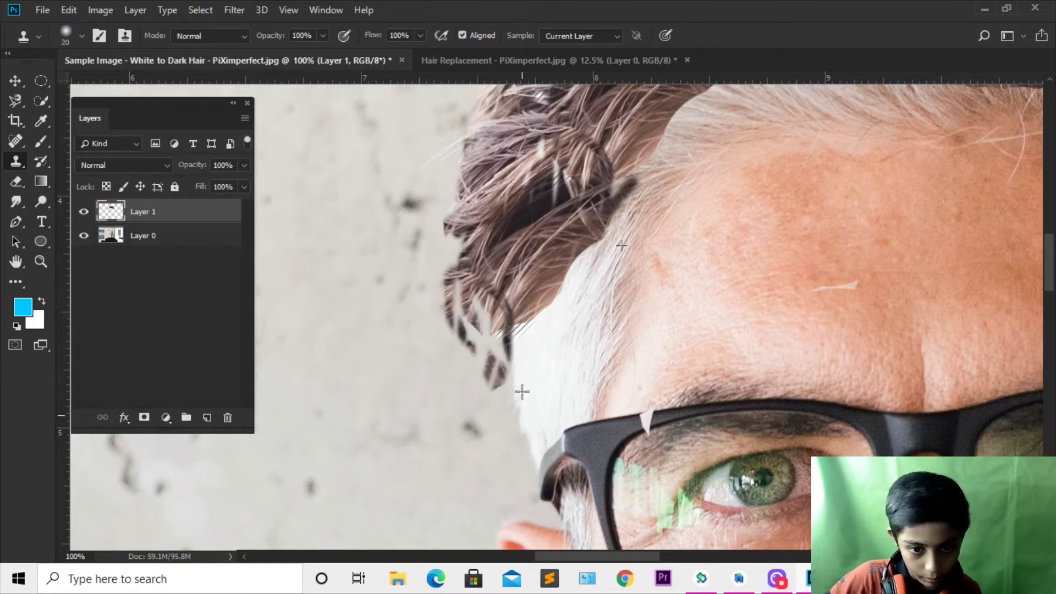
key("ctrl+z")
key("ctrl+z")
Step: Repaint the white streak with fresh dark cloned strands, undoing the final edge strokes
left_click_drag(539, 182, 542, 318)
left_click_drag(528, 231, 511, 314)
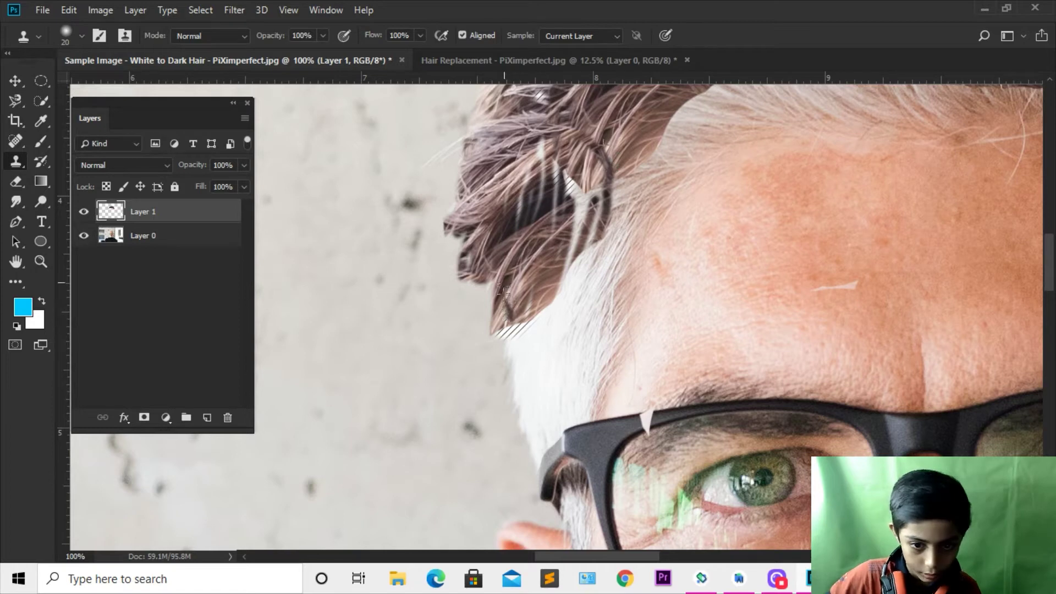
mouse_move(548, 326)
left_mouse_down()
mouse_move(574, 99)
mouse_move(526, 186)
mouse_move(580, 242)
mouse_move(603, 162)
left_mouse_up()
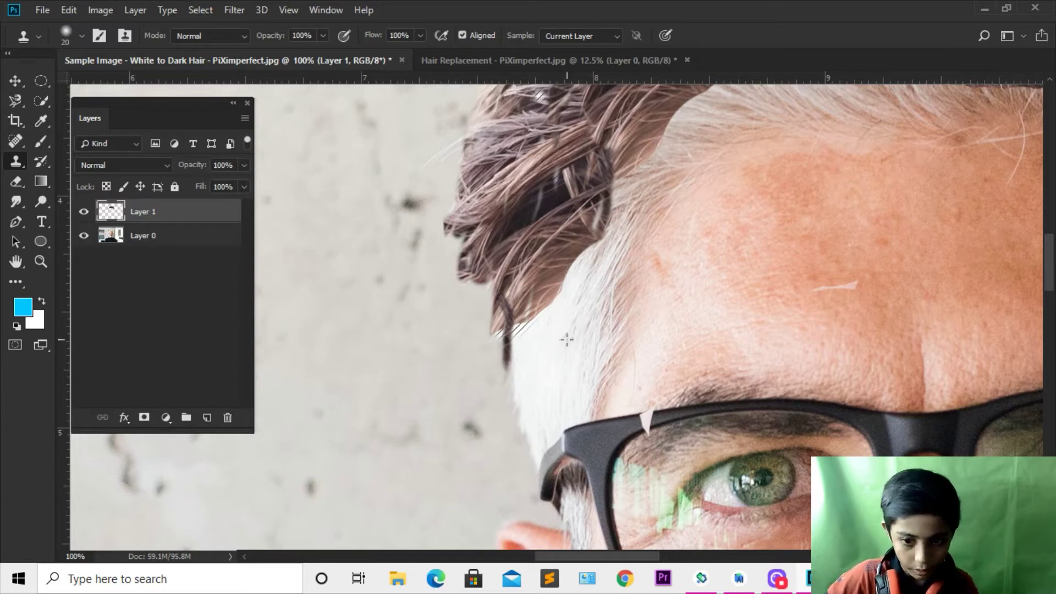
left_click_drag(539, 363, 548, 368)
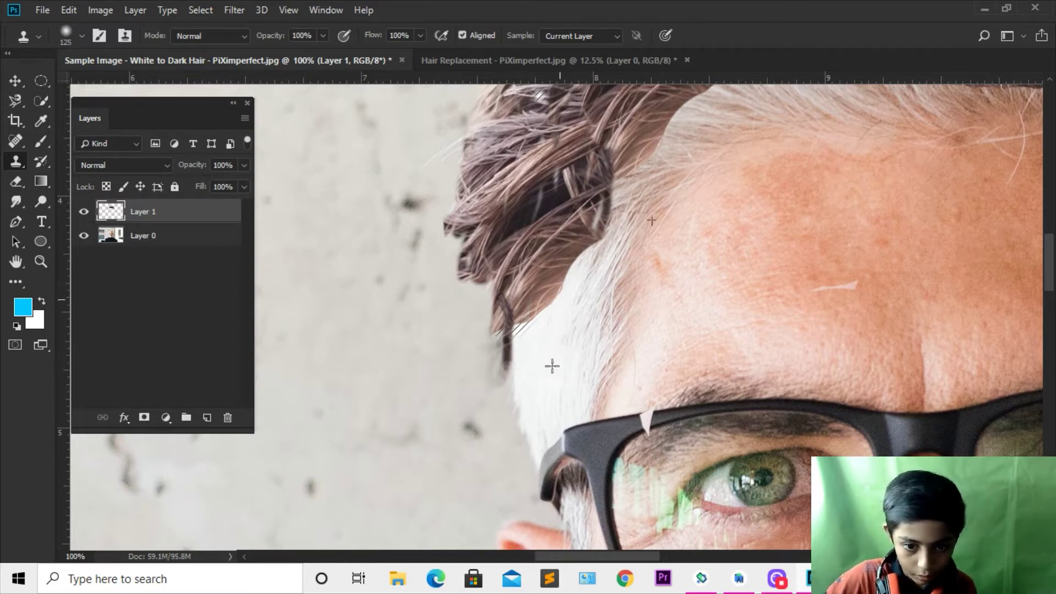
key("ctrl+z")
key("ctrl+z")
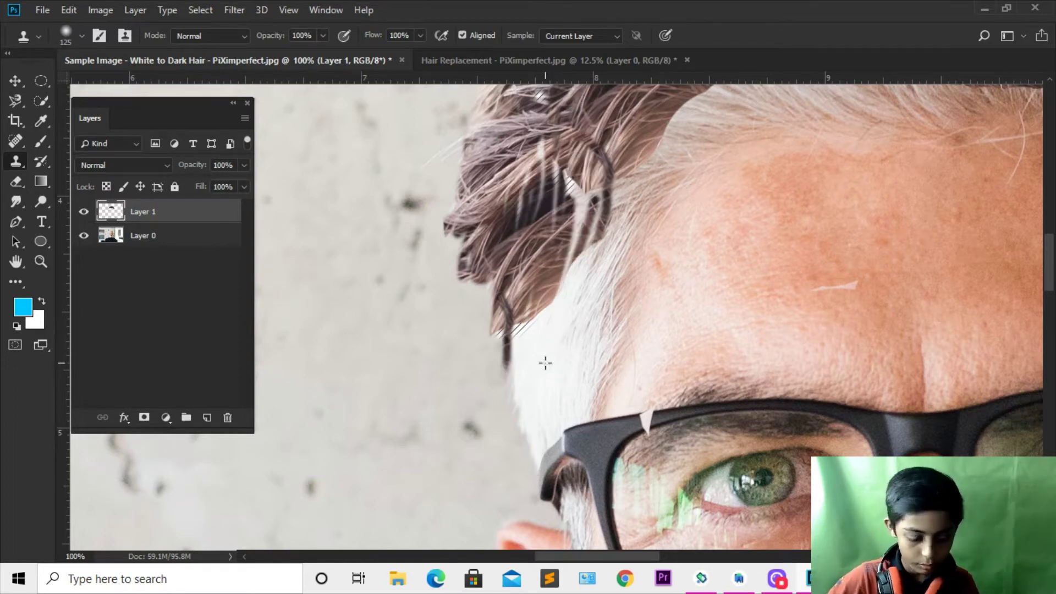
Step: Shrink the clone brush to 80 and paint dark strands over the white streak
key("bracketleft")
key("bracketleft")
left_click_drag(566, 289, 599, 171)
left_click_drag(616, 220, 572, 151)
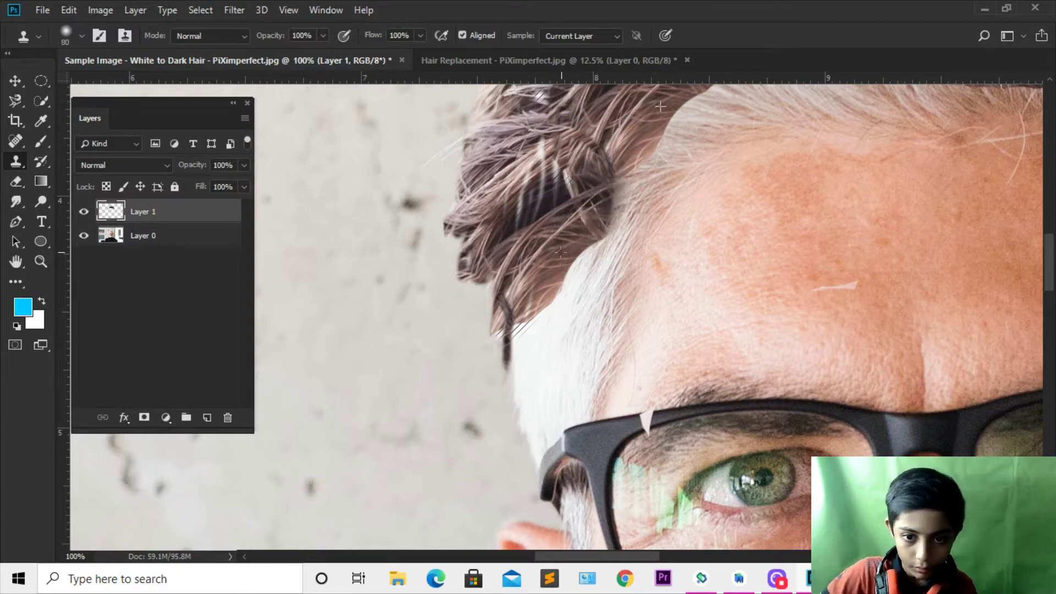
left_click_drag(555, 207, 525, 167)
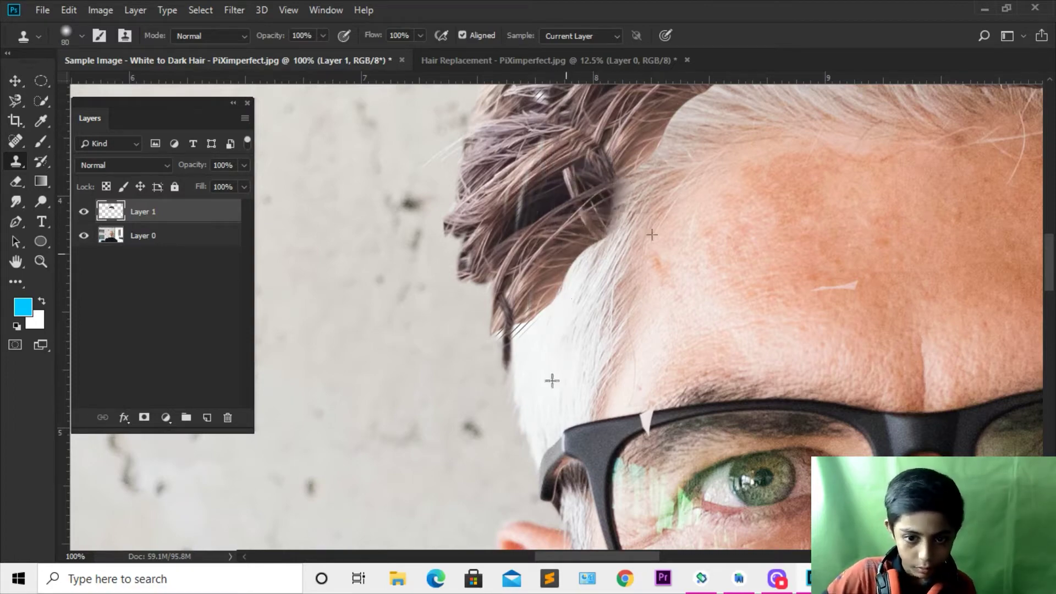
Step: Try cloning dark hair across the white hairline, undoing the unsuccessful strokes
left_click_drag(589, 143, 477, 394)
mouse_move(549, 376)
left_mouse_down()
mouse_move(610, 363)
mouse_move(546, 346)
mouse_move(764, 344)
left_mouse_up()
key("ctrl+z")
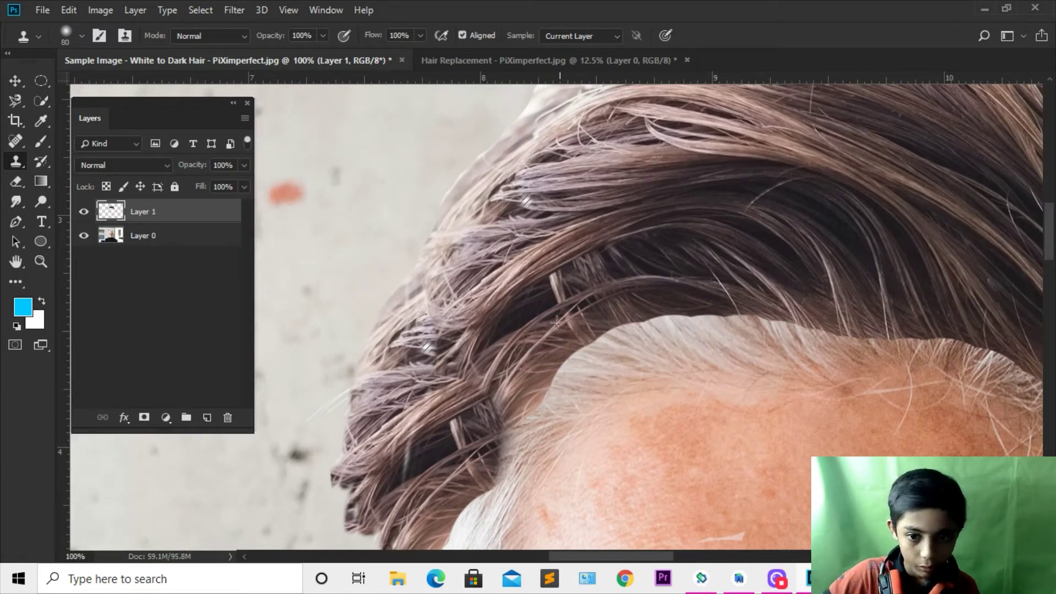
left_click_drag(556, 323, 688, 346)
left_click_drag(550, 352, 703, 363)
key("ctrl+z")
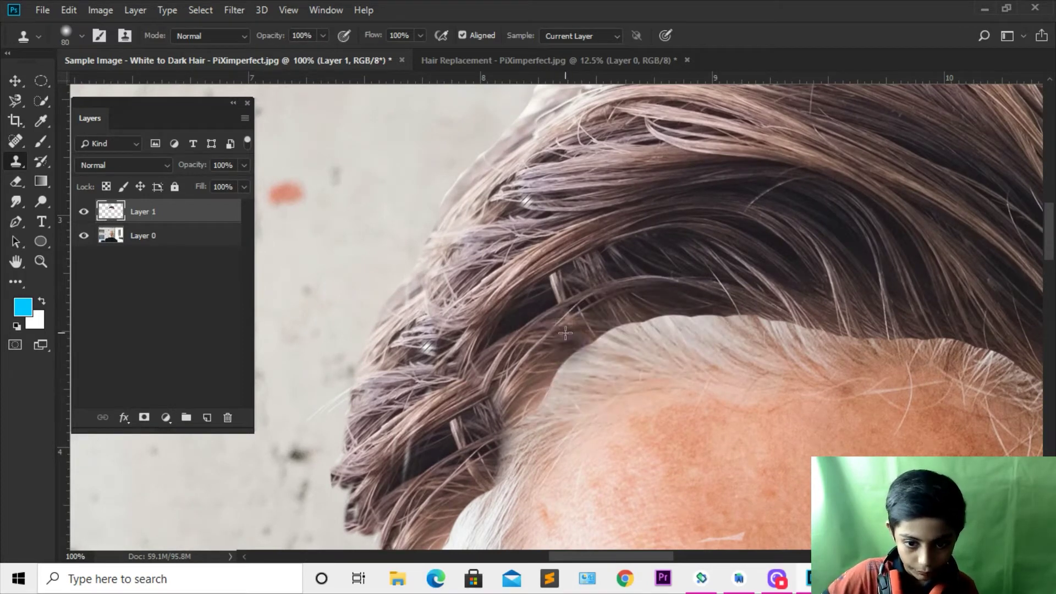
Step: With the brush at 50, cover the white forehead hairline with cloned dark hair
key("bracketleft")
key("bracketleft")
key("bracketleft")
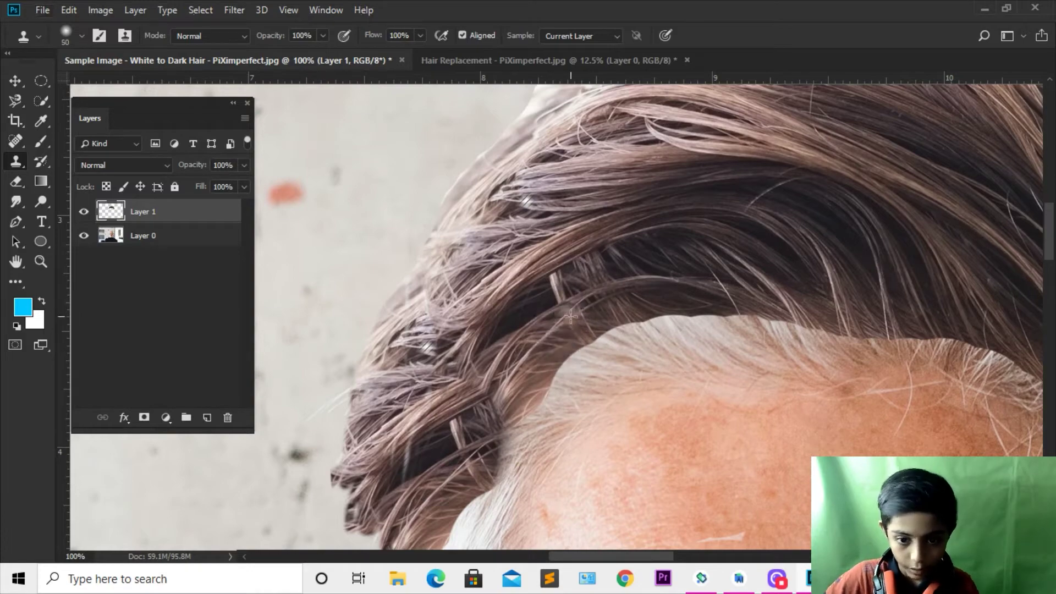
mouse_move(575, 347)
left_mouse_down()
mouse_move(804, 327)
mouse_move(920, 375)
mouse_move(614, 244)
left_mouse_up()
mouse_move(682, 258)
left_mouse_down()
mouse_move(868, 385)
mouse_move(994, 413)
mouse_move(929, 426)
left_mouse_up()
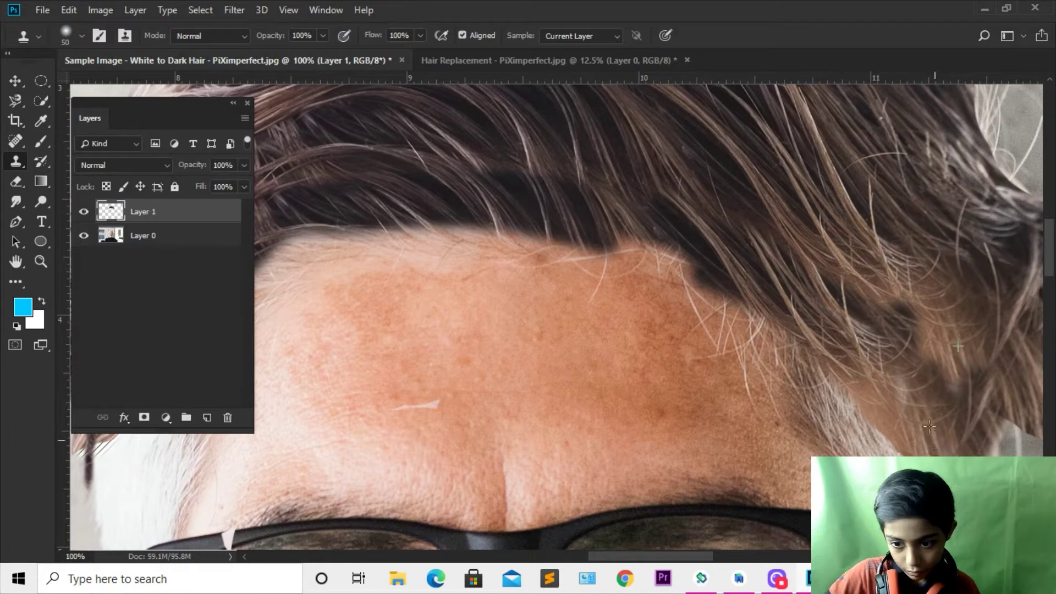
left_click_drag(855, 348, 812, 355)
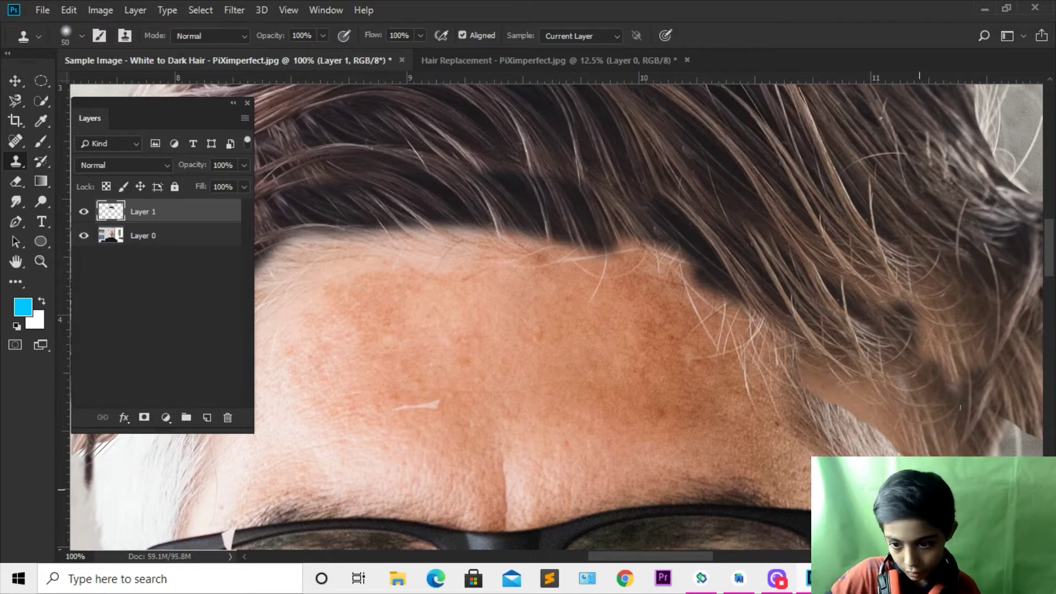
key("ctrl+z")
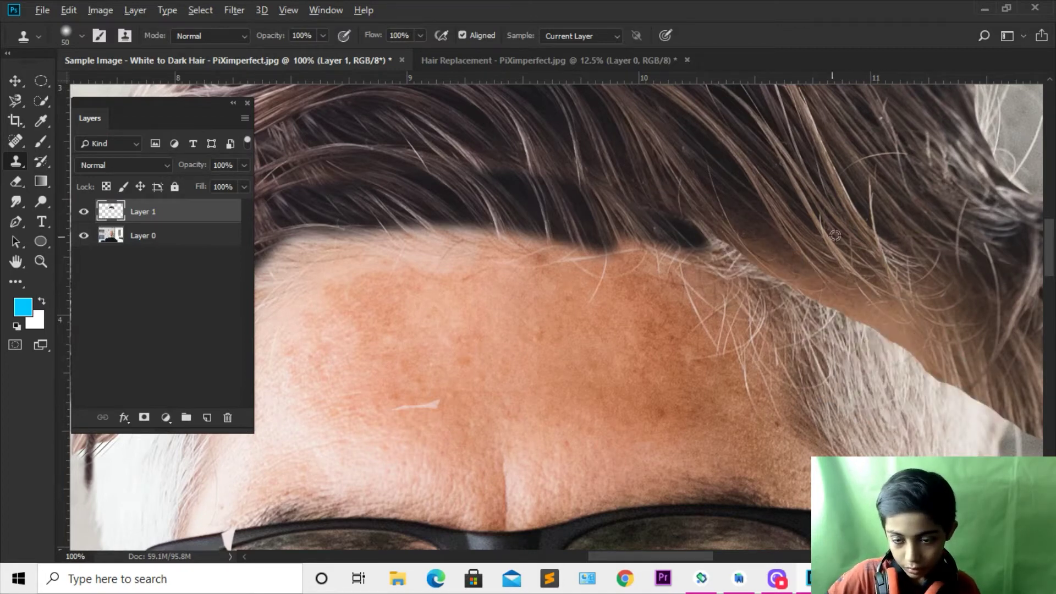
key("e")
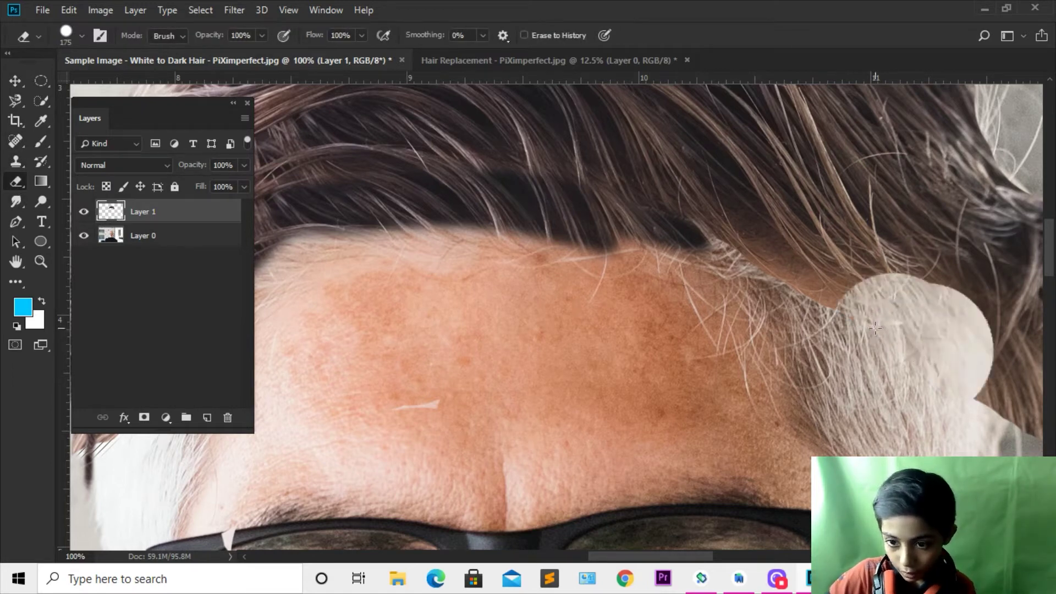
Step: With the eraser at 90, remove excess dark hair along the right hairline and edge
key("bracketleft")
key("bracketleft")
key("bracketleft")
left_click_drag(880, 324, 709, 225)
left_click_drag(915, 327, 960, 383)
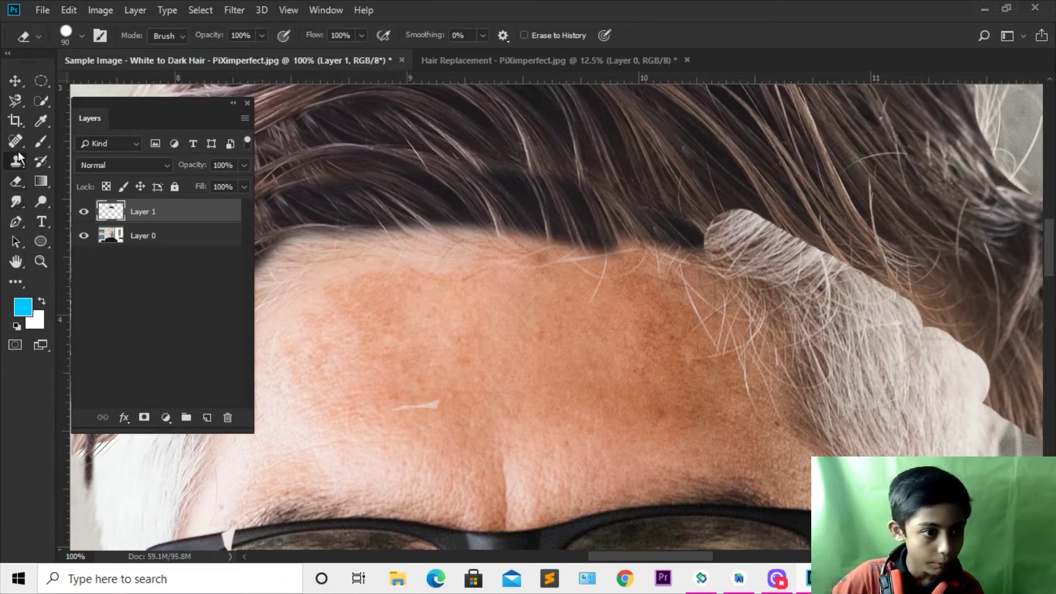
Step: Clone dark hair over the white strands at the right hairline, redoing a blotchy stroke
key("s")
left_click_drag(869, 258, 751, 220)
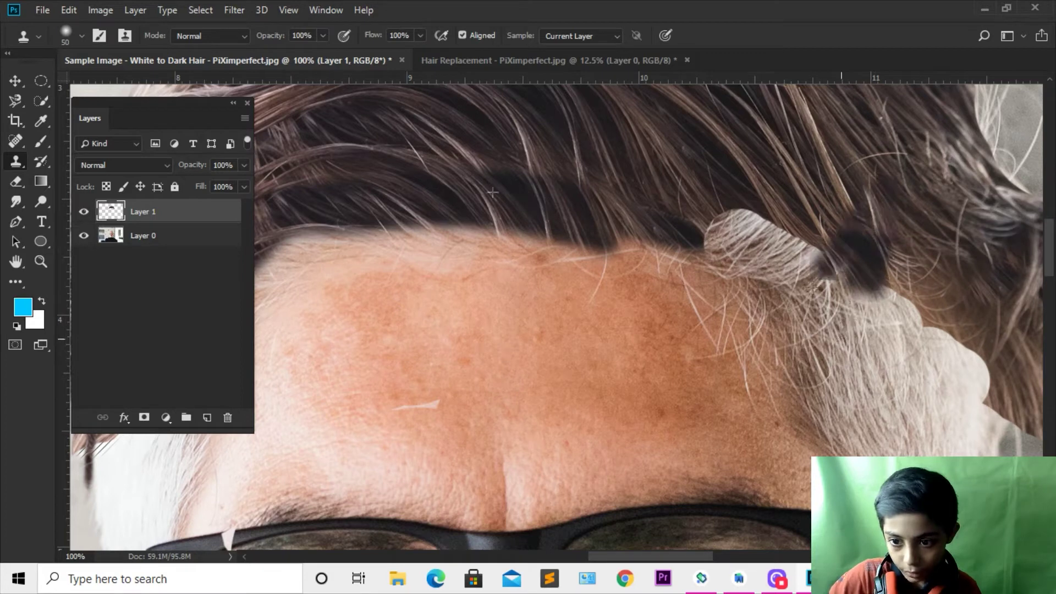
key("ctrl+z")
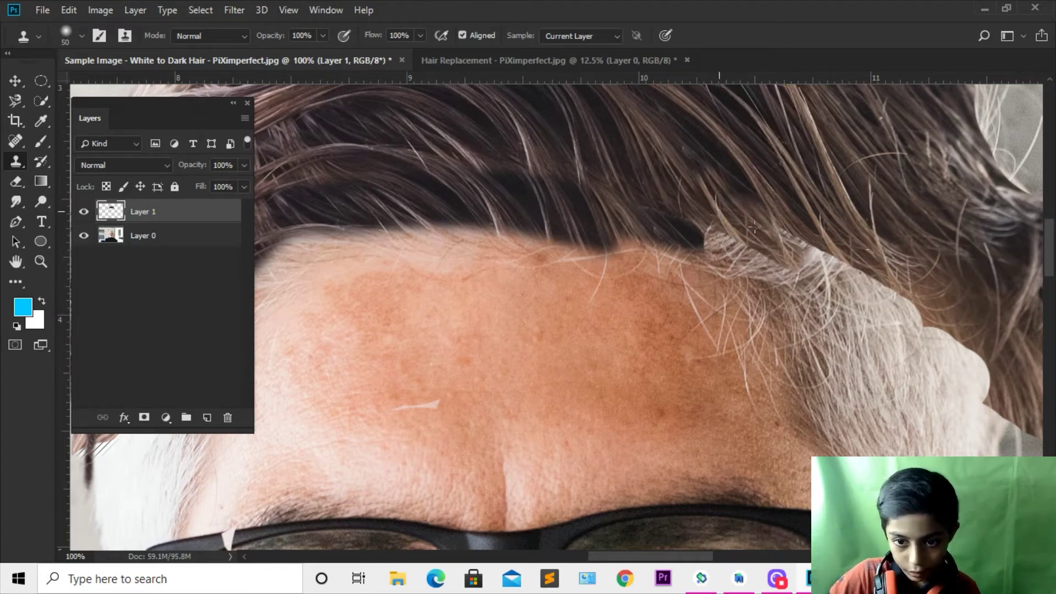
left_click_drag(804, 284, 845, 239)
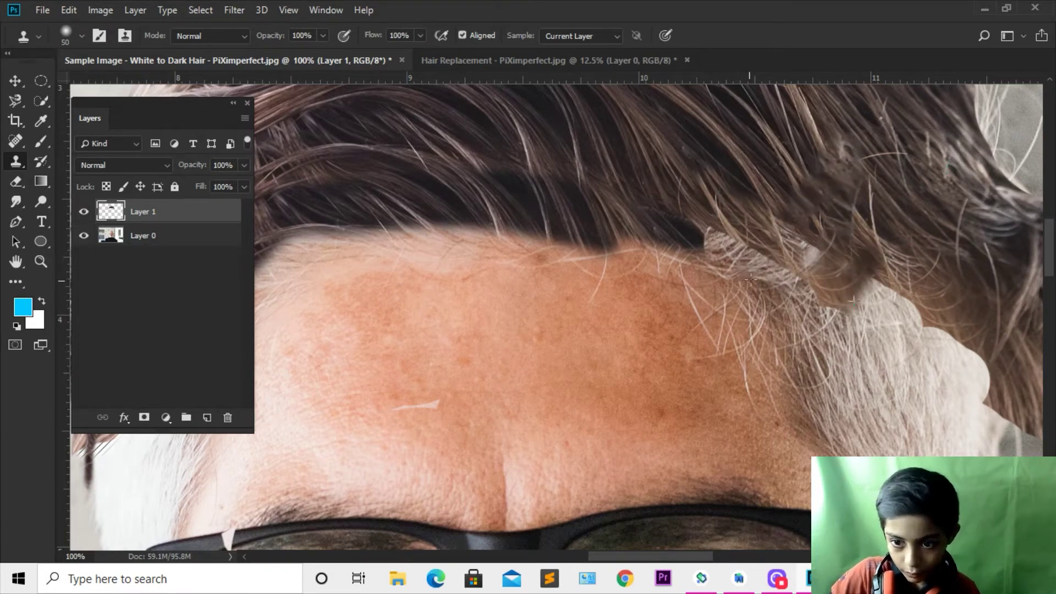
left_click_drag(842, 292, 758, 210)
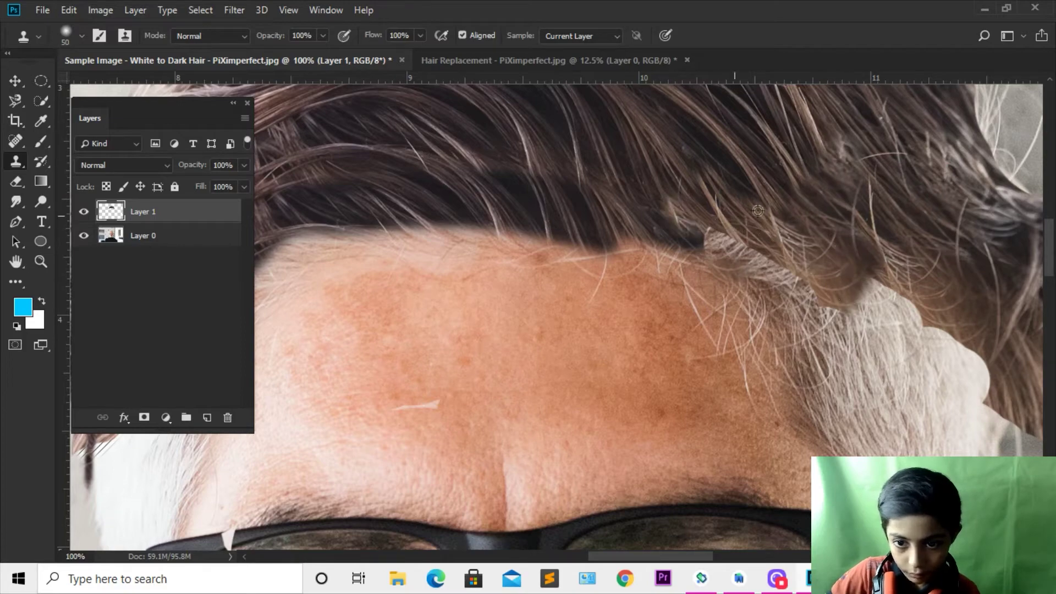
left_click_drag(650, 160, 829, 337)
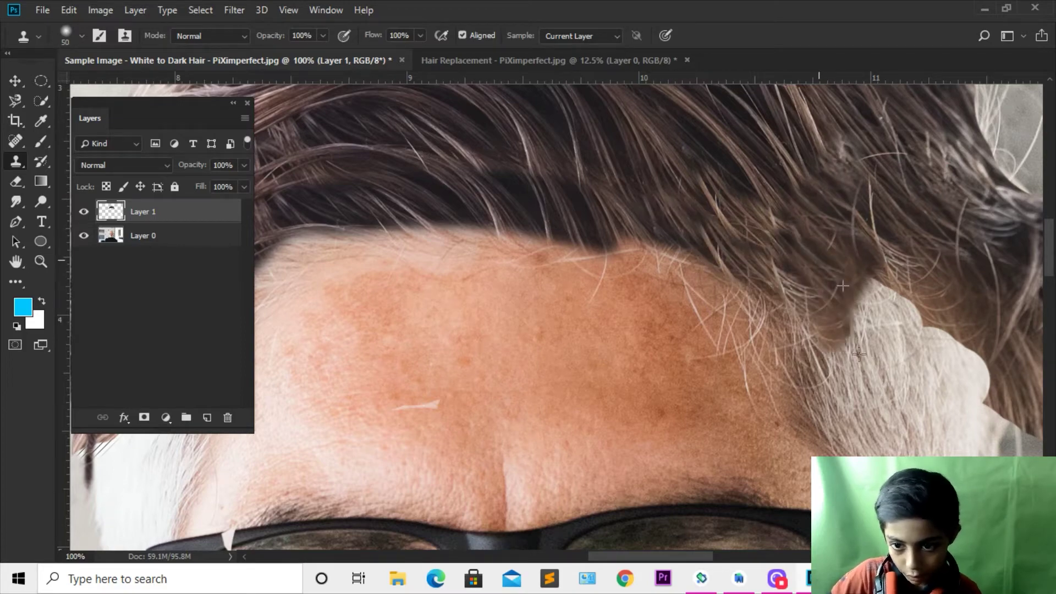
scroll(828, 336, "down", 5)
scroll(811, 269, "right", 4)
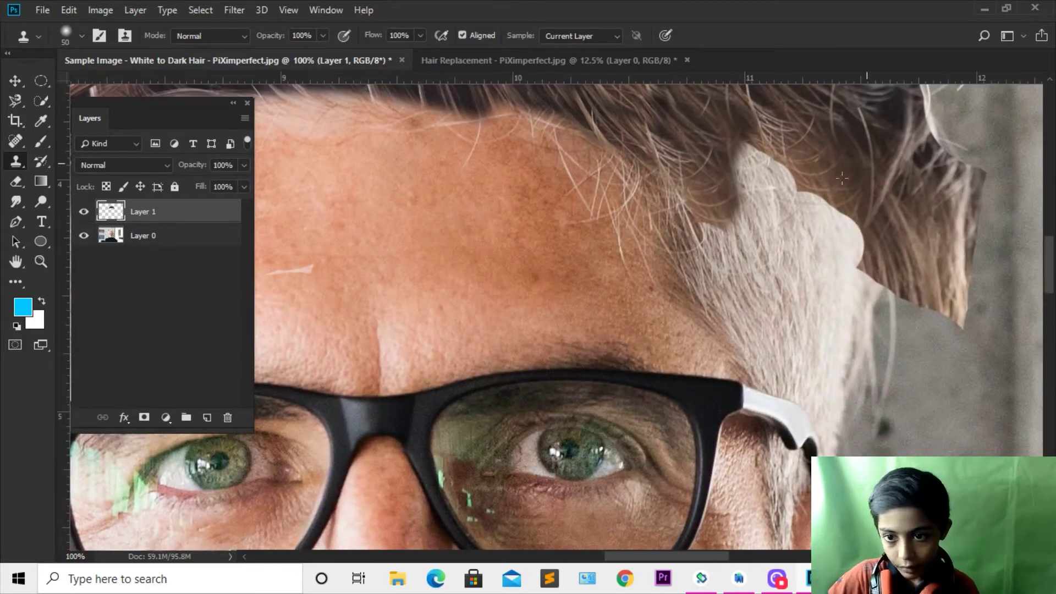
Step: Sample dark hair as the clone source and paint it over the white patch
left_click_drag(781, 165, 776, 325)
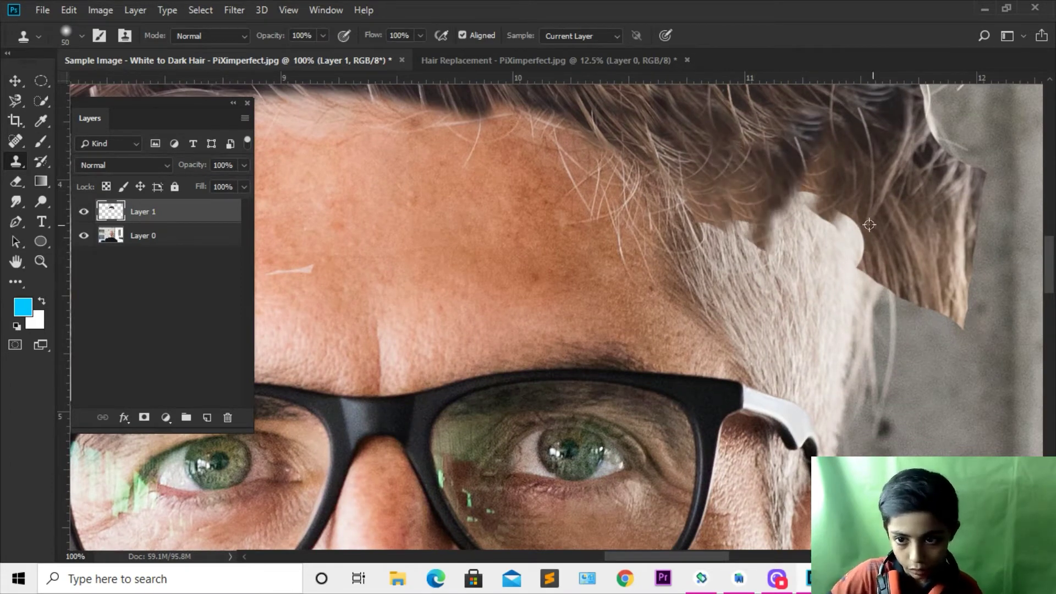
left_click(834, 183, "alt")
left_click_drag(825, 232, 807, 240)
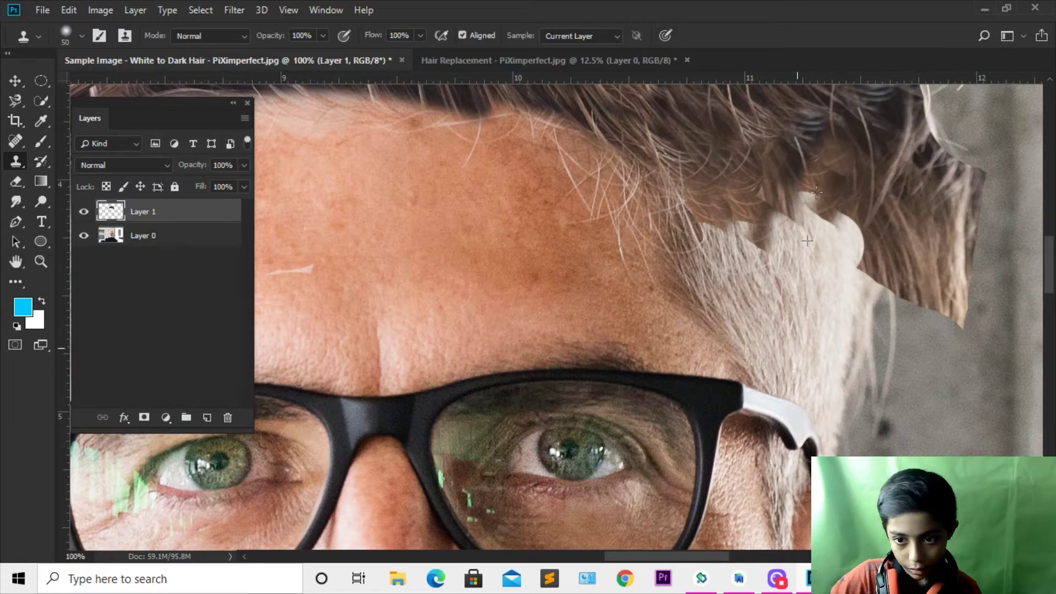
left_click(935, 226, "alt")
left_click_drag(905, 234, 824, 245)
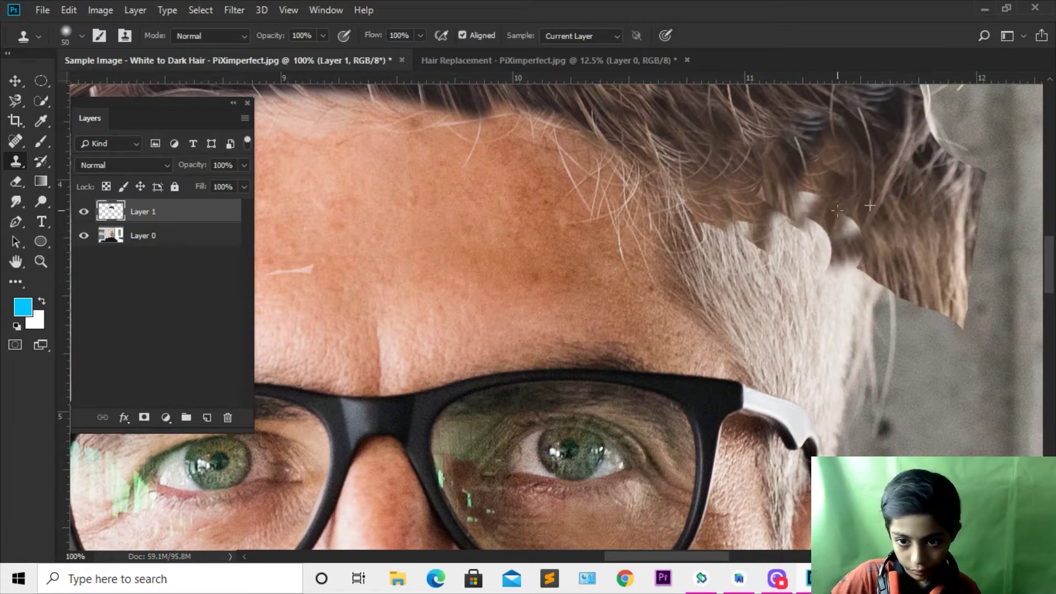
Step: Cover the white hair above the forehead and darken light strands near the hairline
left_click_drag(740, 187, 701, 243)
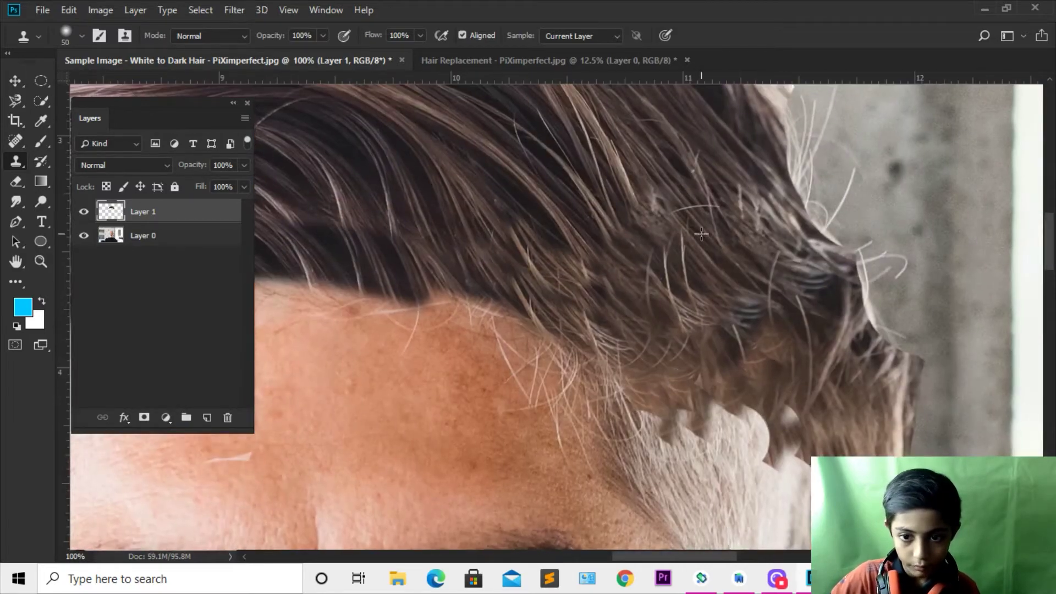
left_click(625, 242, "alt")
left_click_drag(681, 426, 715, 446)
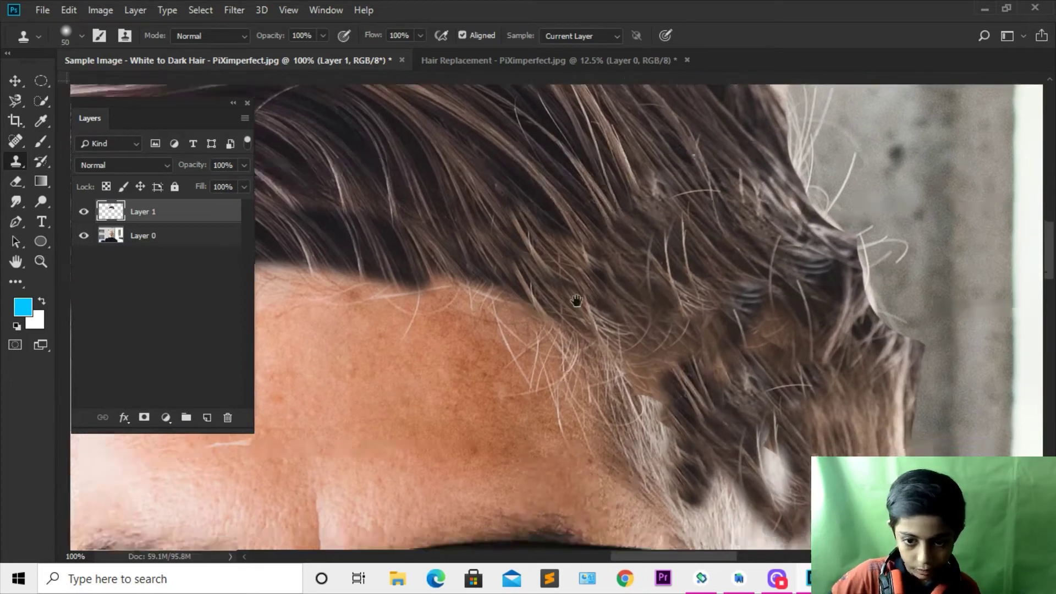
left_click_drag(715, 447, 743, 341)
mouse_move(677, 296)
left_mouse_down()
mouse_move(731, 415)
mouse_move(704, 316)
mouse_move(767, 413)
mouse_move(770, 440)
mouse_move(762, 361)
mouse_move(779, 347)
mouse_move(772, 250)
left_mouse_up()
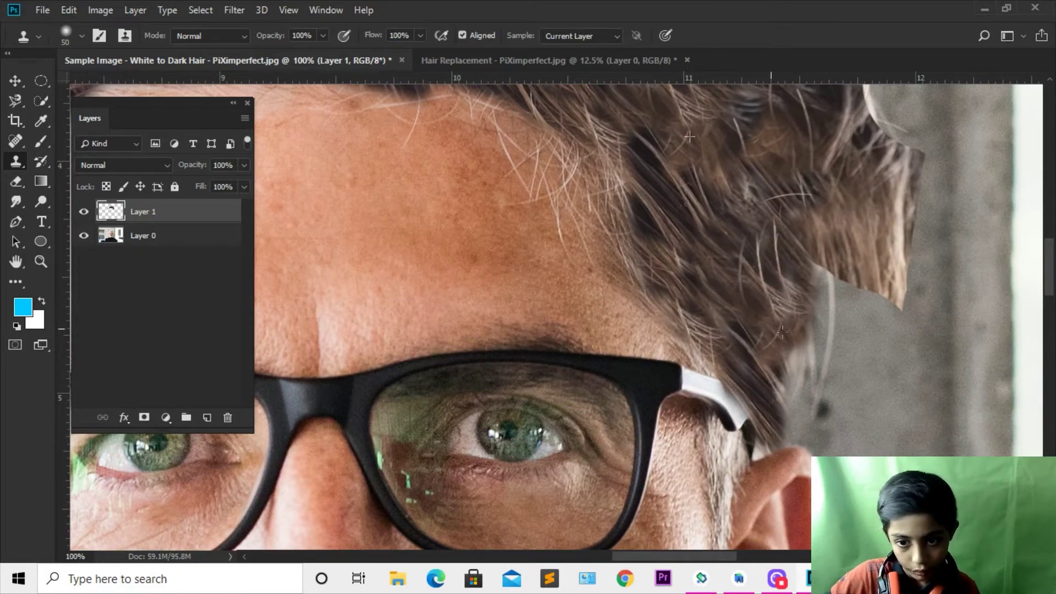
mouse_move(663, 185)
left_mouse_down()
mouse_move(520, 88)
mouse_move(856, 248)
mouse_move(545, 209)
mouse_move(446, 271)
left_mouse_up()
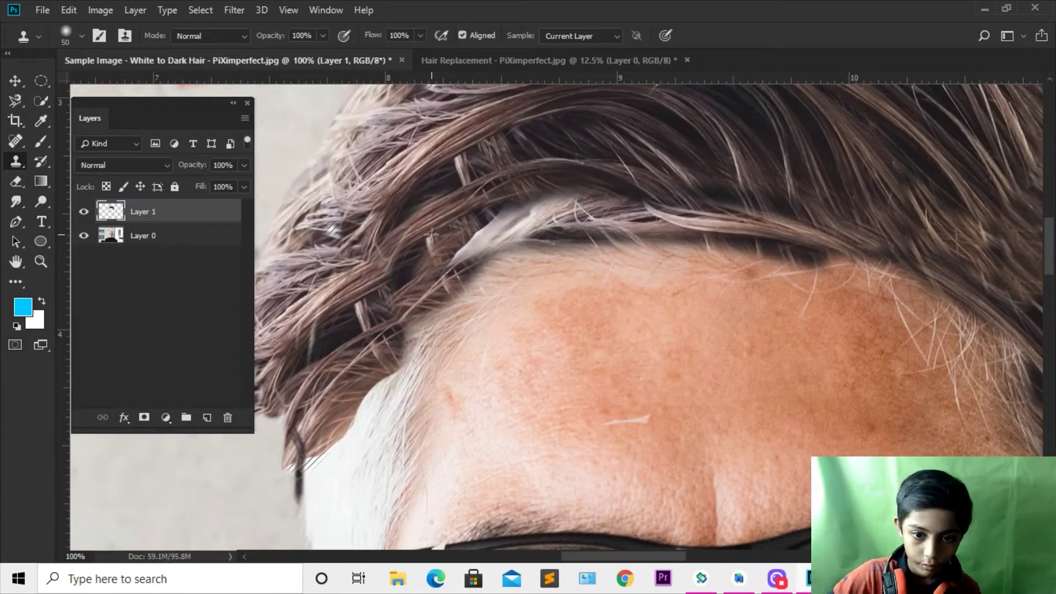
key("ctrl+minus")
key("ctrl+minus")
key("ctrl+minus")
key("ctrl+minus")
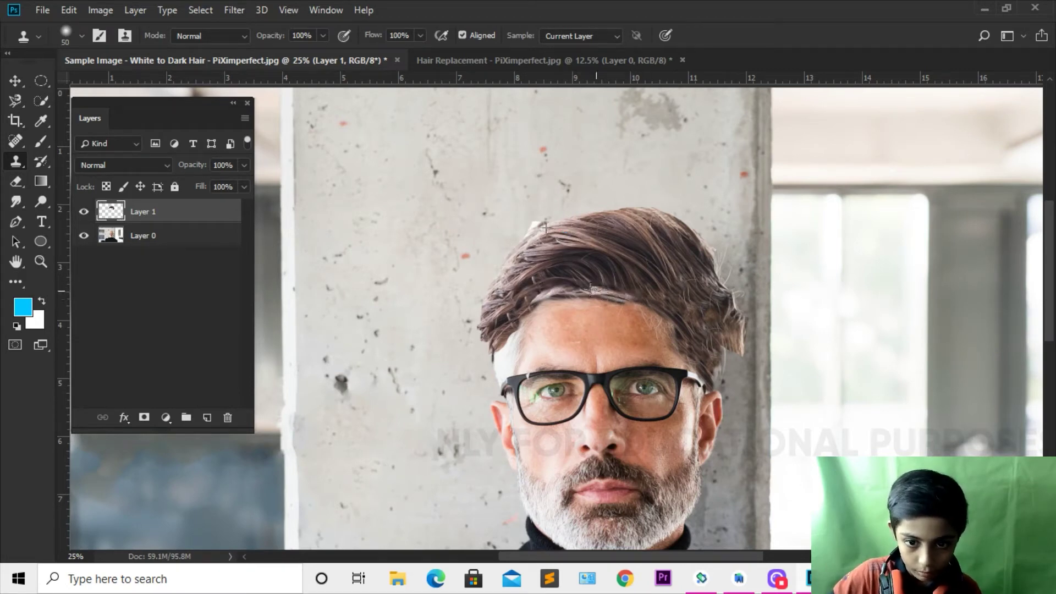
Step: Zoom to 50% and clone brown hair over the whitish strands along the hairline
left_click_drag(578, 291, 631, 294)
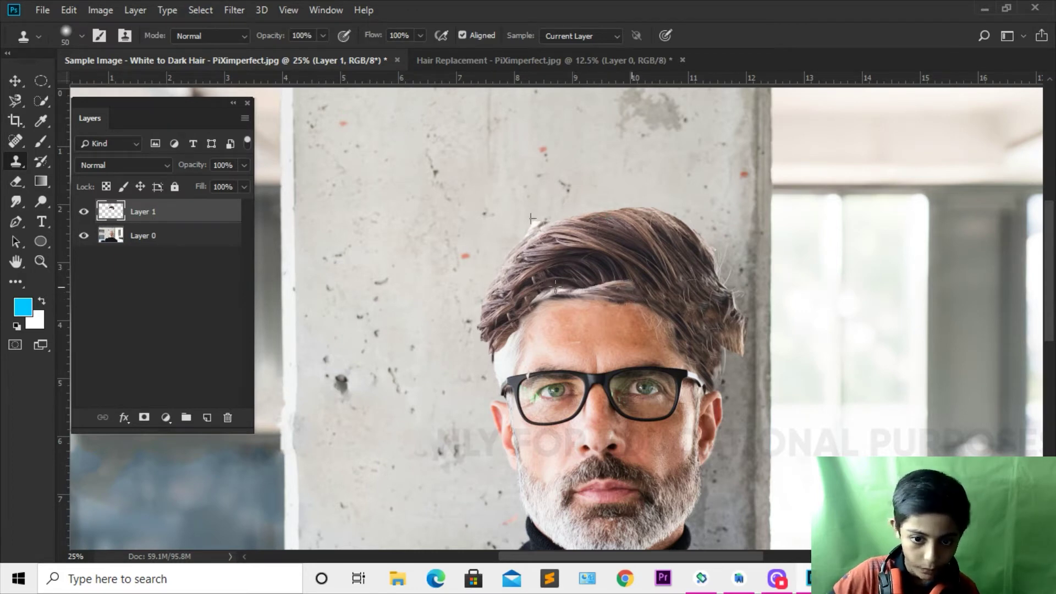
key("ctrl+plus")
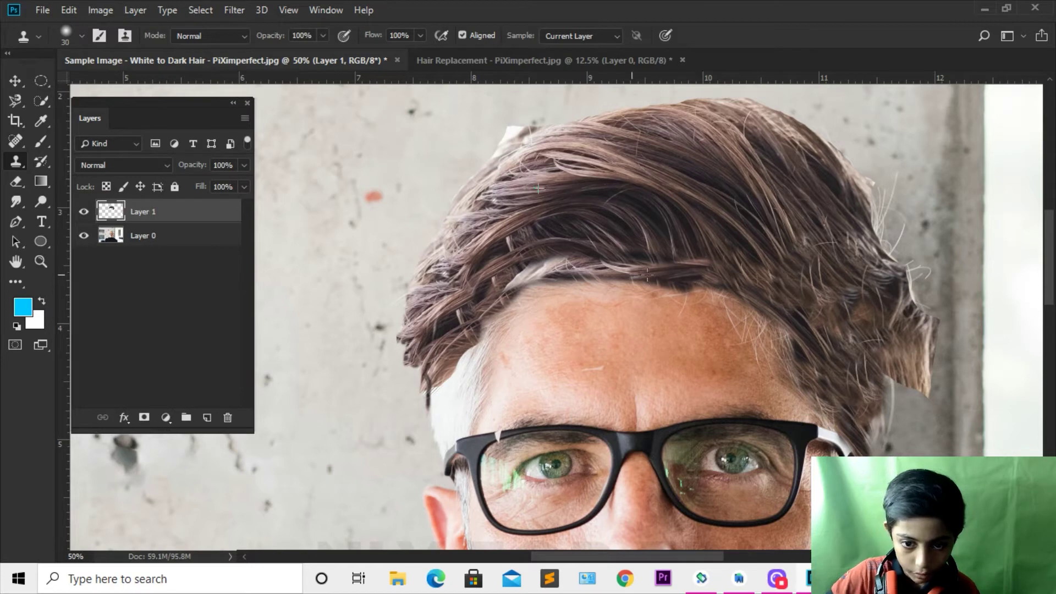
key("ctrl+z")
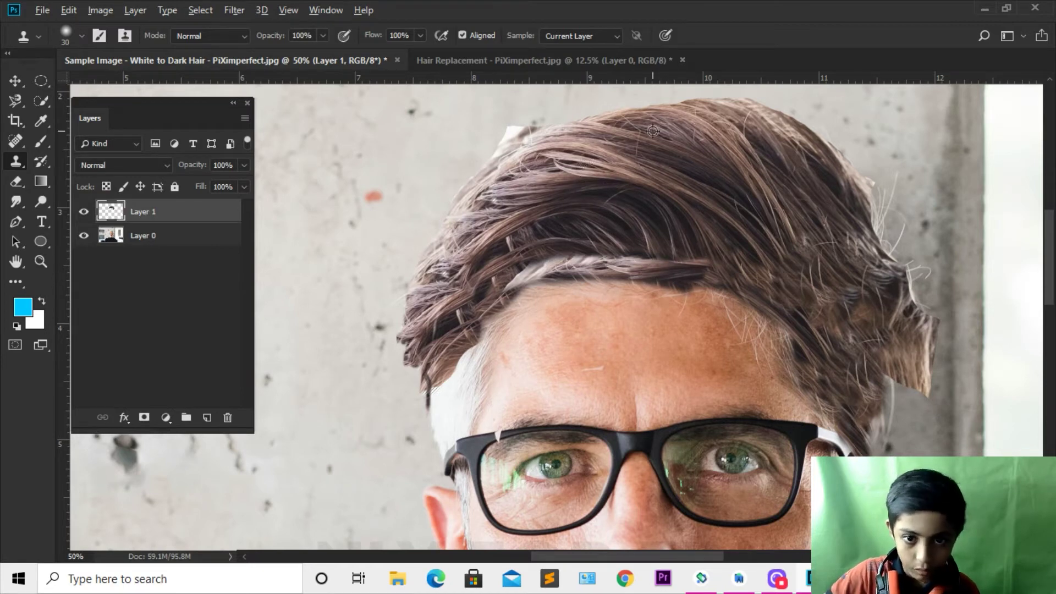
left_click_drag(707, 263, 600, 262)
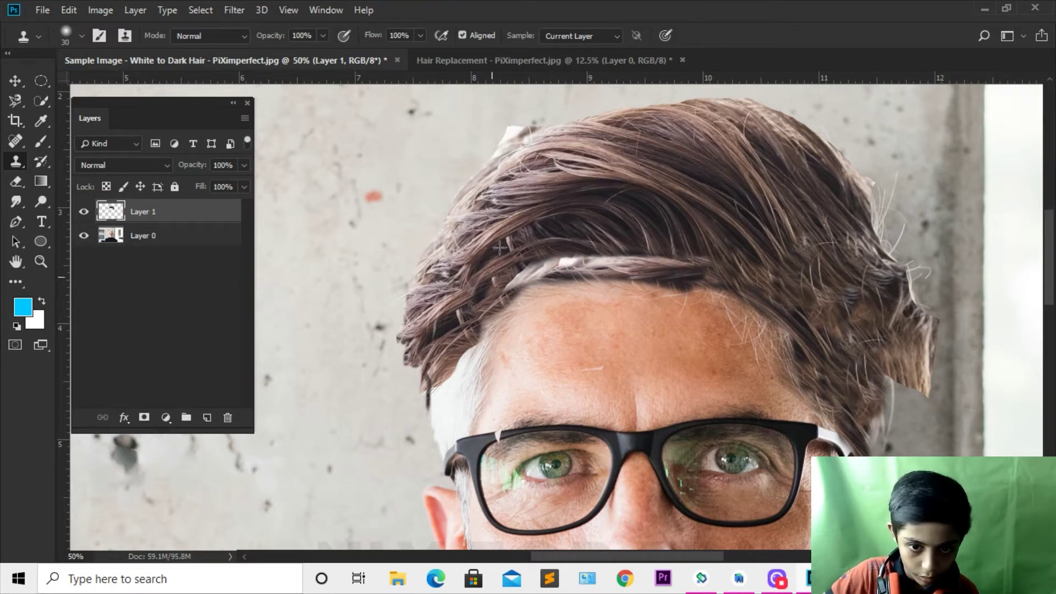
mouse_move(681, 259)
left_mouse_down()
mouse_move(525, 275)
mouse_move(484, 260)
left_mouse_up()
mouse_move(584, 265)
left_mouse_down()
mouse_move(500, 294)
mouse_move(463, 423)
left_mouse_up()
Step: Darken the whitish hair down the left temple with cloned brown strands
mouse_move(459, 343)
left_mouse_down()
mouse_move(420, 407)
mouse_move(434, 382)
left_mouse_up()
left_click_drag(435, 317, 458, 400)
scroll(341, 404, "up", 1)
mouse_move(536, 283)
left_mouse_down()
mouse_move(516, 365)
mouse_move(535, 341)
left_mouse_up()
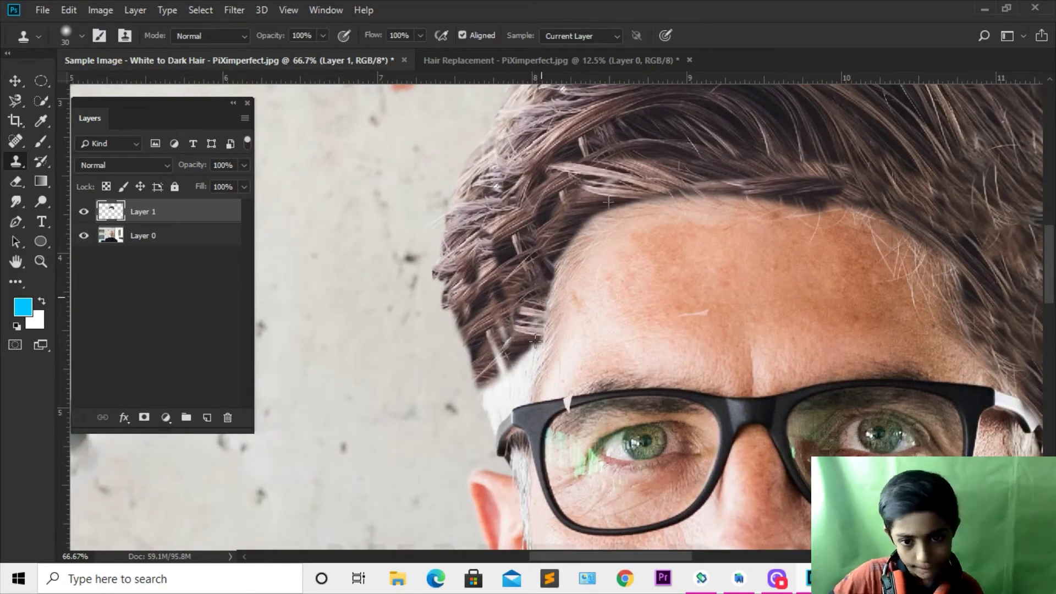
left_click_drag(472, 308, 491, 424)
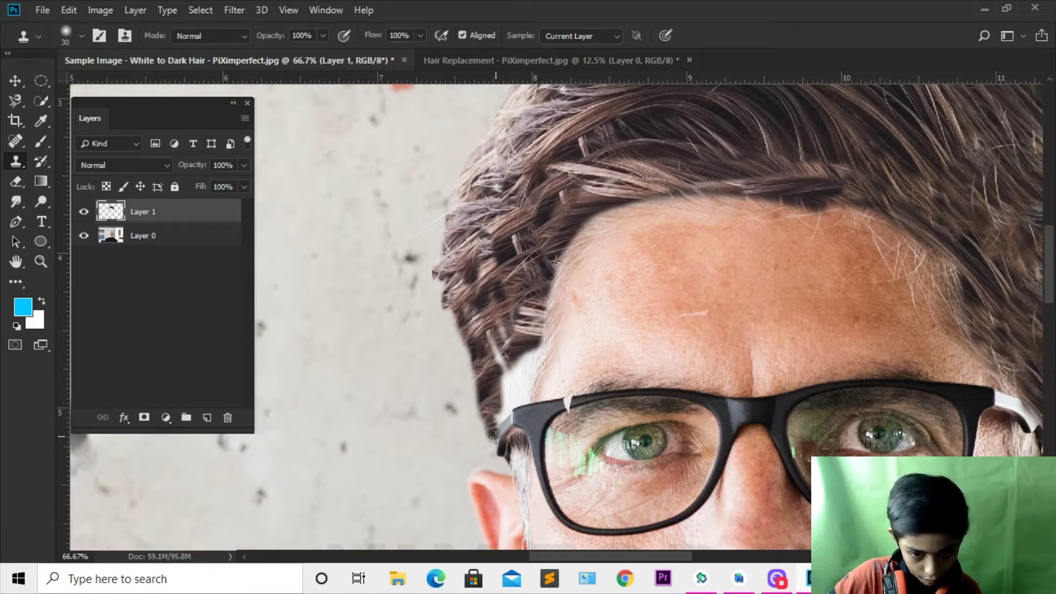
mouse_move(516, 384)
left_mouse_down()
mouse_move(509, 354)
mouse_move(504, 400)
left_mouse_up()
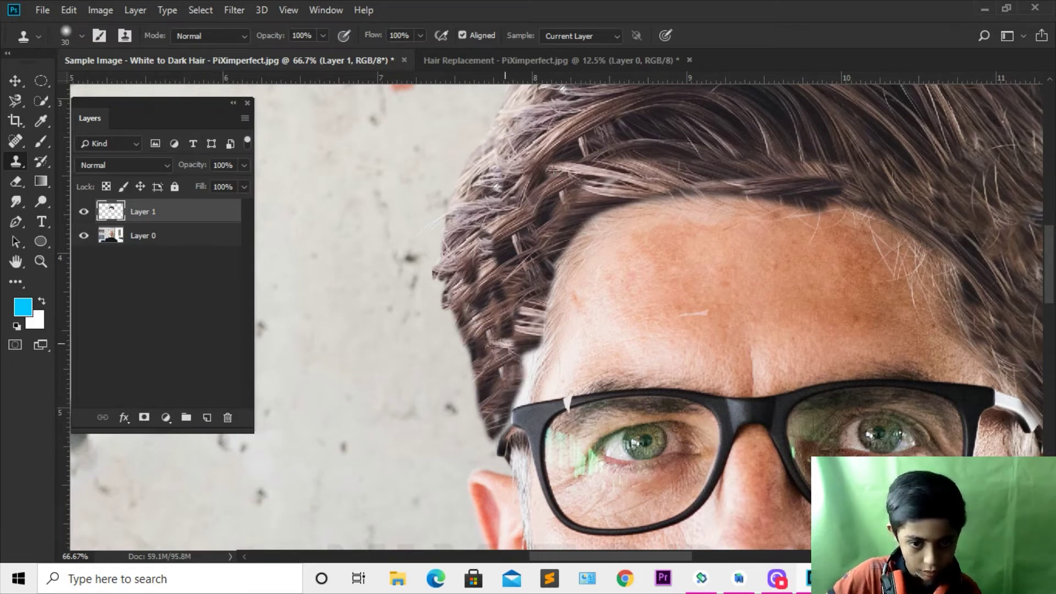
left_click_drag(502, 334, 532, 379)
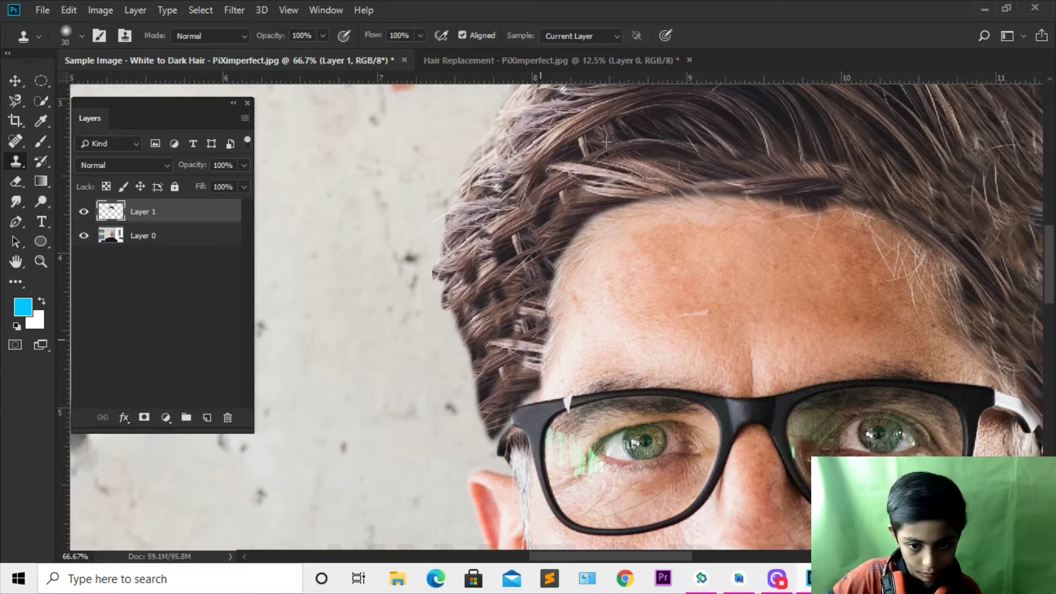
left_click_drag(516, 377, 556, 283)
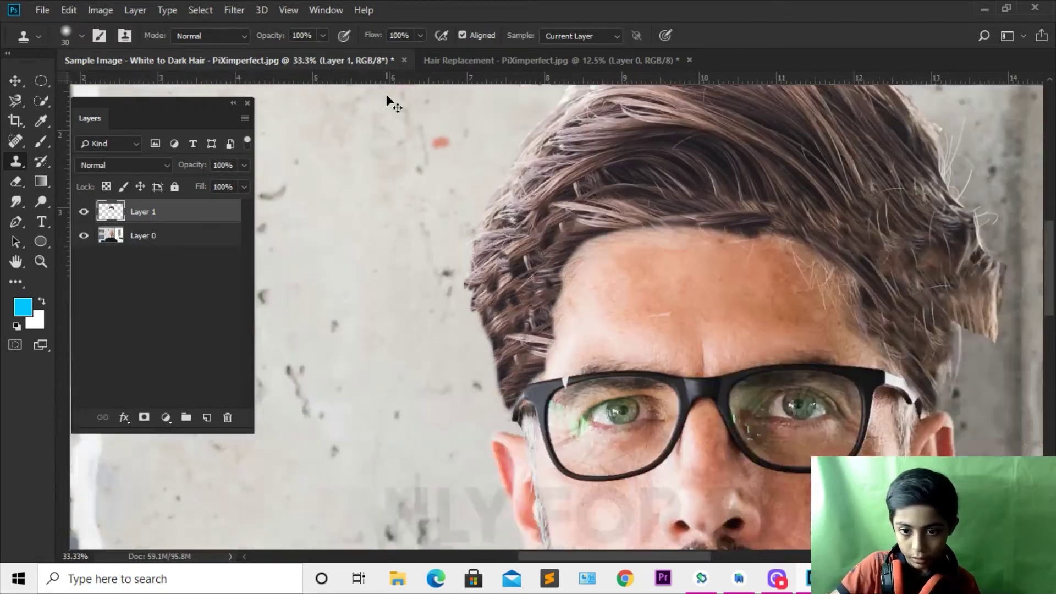
Step: Try shifting the pasted hair layer upward, then undo the move
key("ctrl+minus")
key("ctrl+minus")
key("ctrl+minus")
key("v")
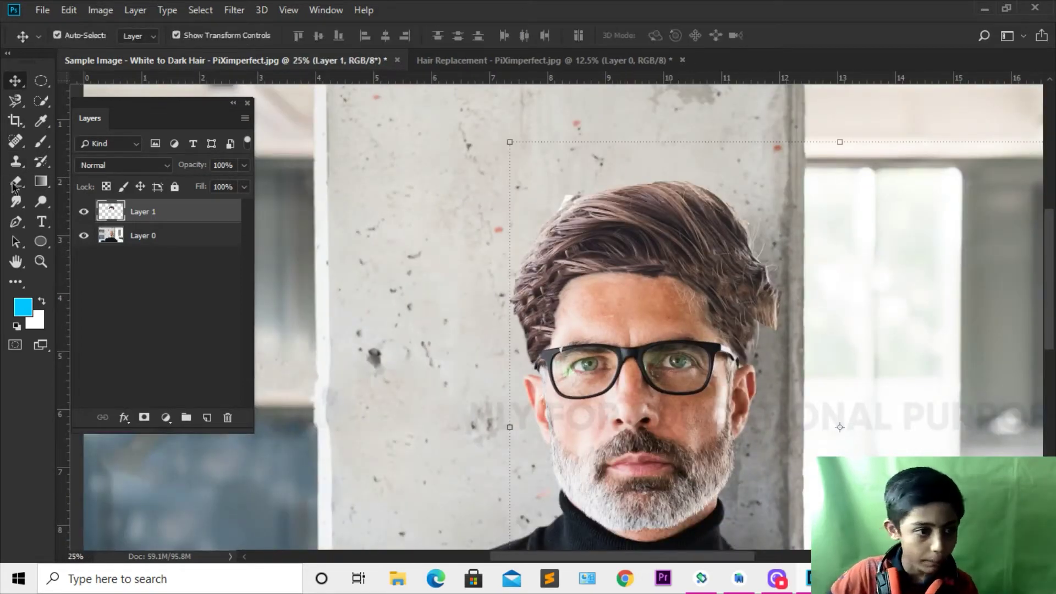
left_click(12, 182)
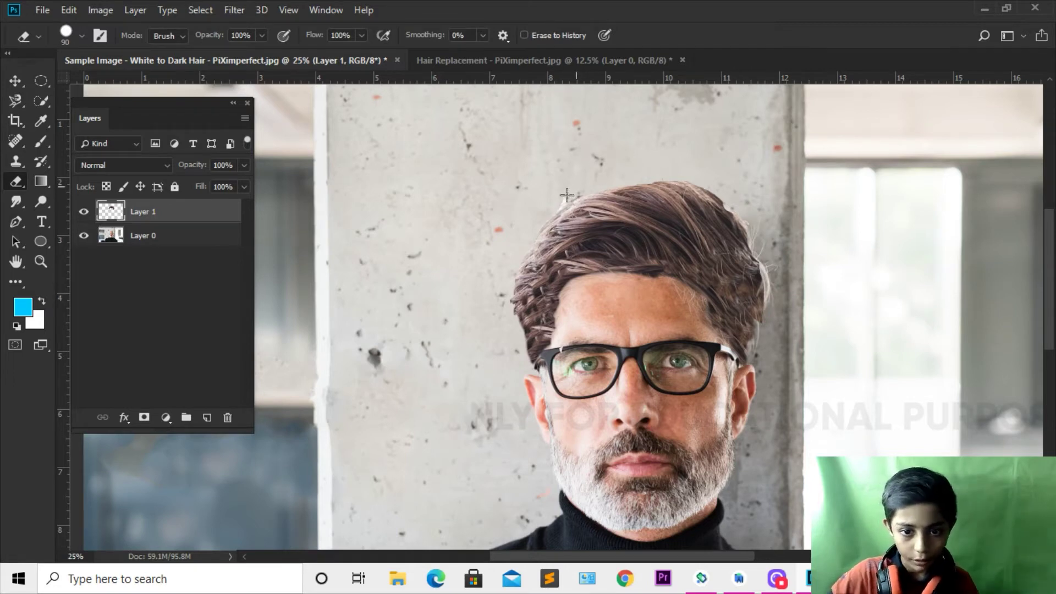
key("v")
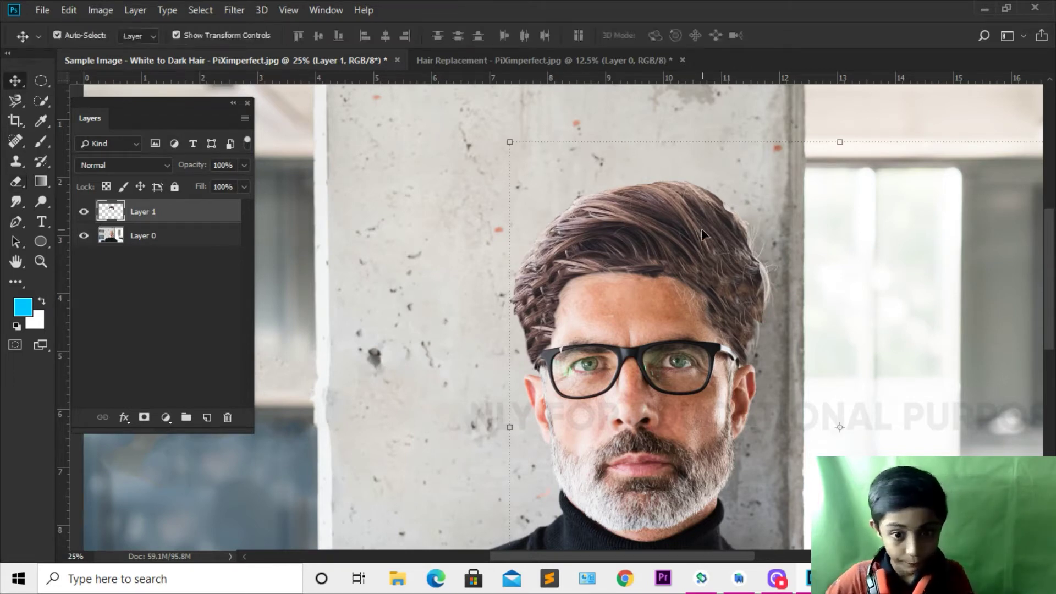
left_click_drag(701, 229, 714, 181)
key("ctrl+z")
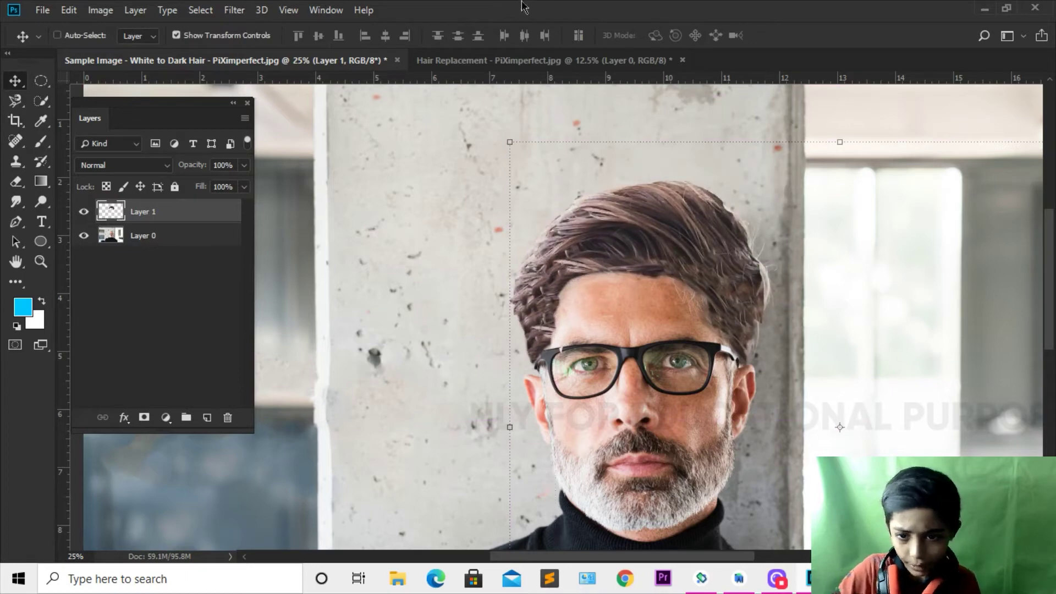
Step: At 50% zoom, erase the light patch along the brown hair's top edge
key("ctrl+plus")
key("ctrl+plus")
left_click(15, 182)
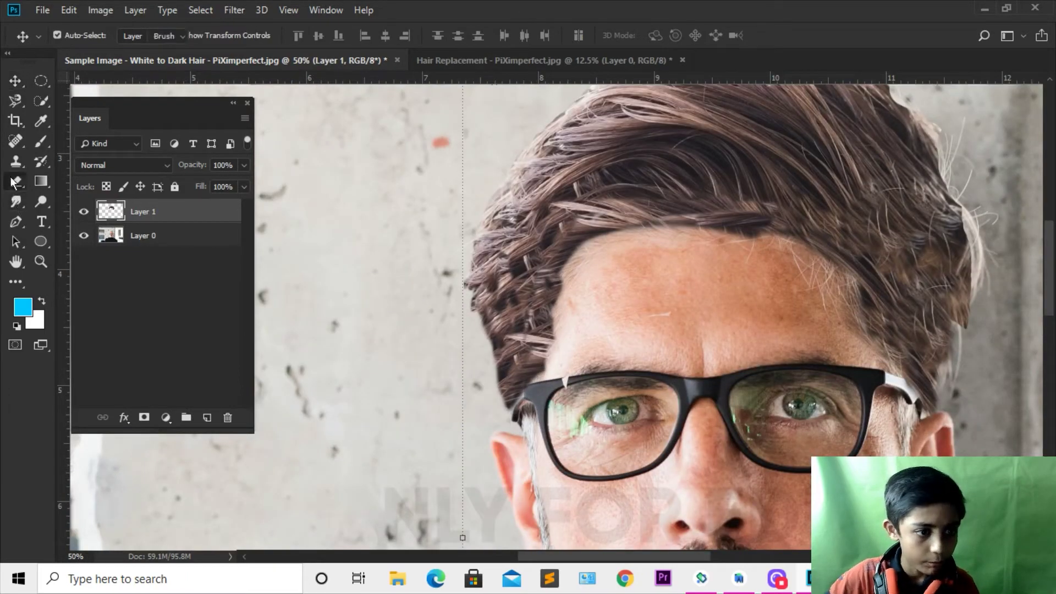
scroll(564, 232, "up", 5)
left_click_drag(781, 272, 564, 232)
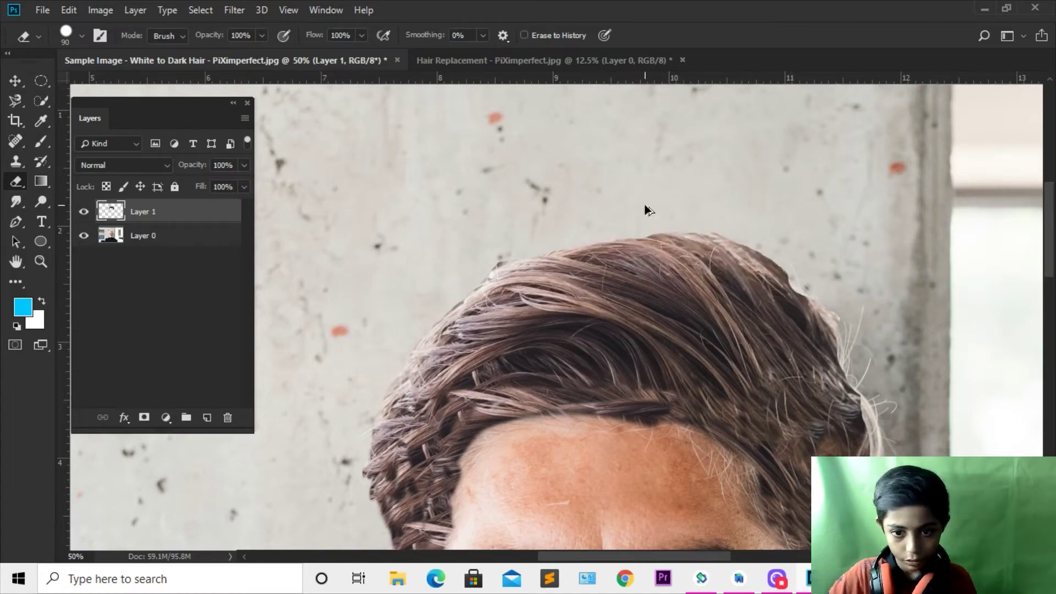
Step: Try erasing along the hair's top edge with a smaller brush, undoing both strokes
key("ctrl+plus")
key("ctrl+plus")
key("ctrl+plus")
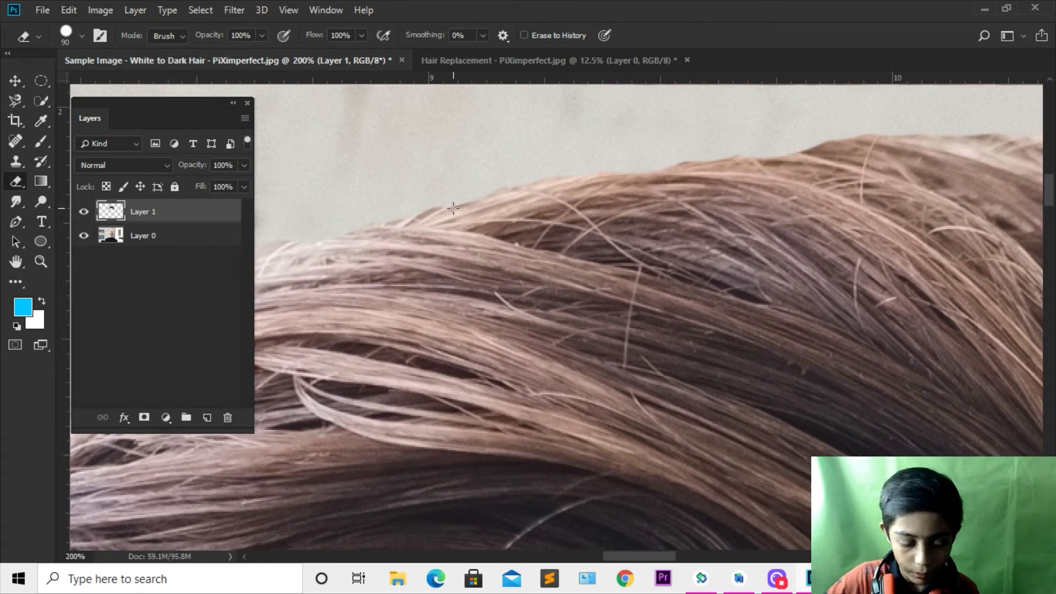
left_click_drag(455, 207, 952, 176)
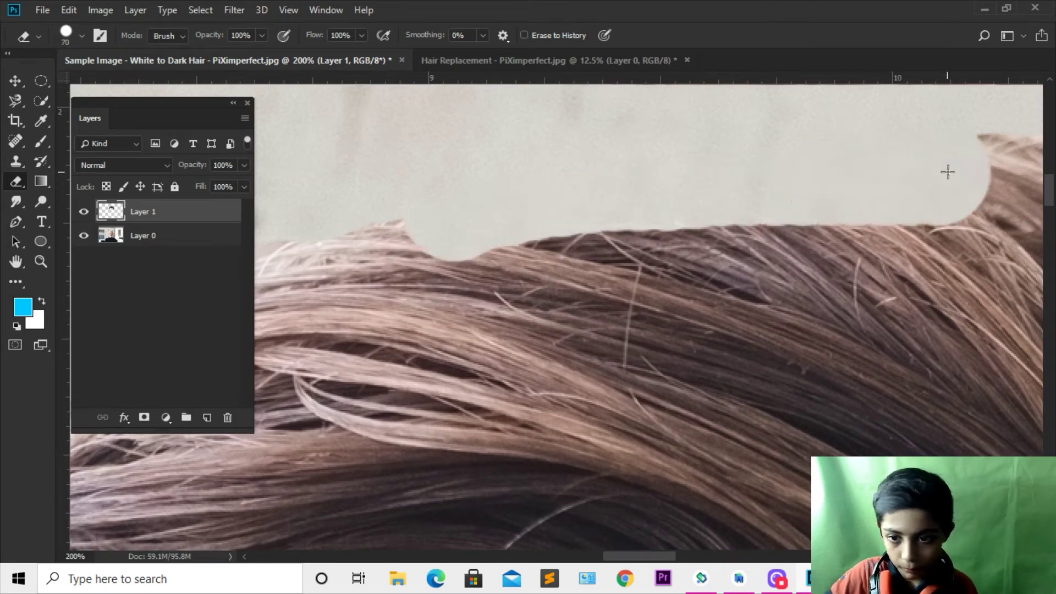
key("ctrl+z")
key("bracketleft")
key("bracketleft")
left_click_drag(830, 185, 566, 179)
key("ctrl+z")
scroll(662, 176, "right", 5)
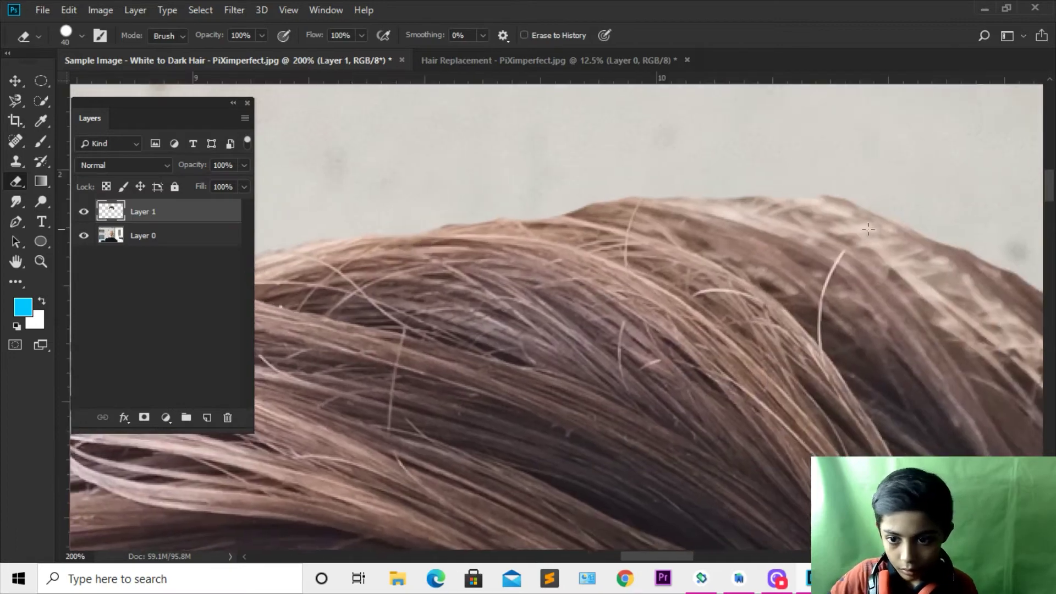
Step: Trim the top edge into a lower wave, then clone dark hair over exposed white hair
left_click_drag(711, 169, 1048, 315)
mouse_move(601, 175)
left_mouse_down()
mouse_move(464, 219)
mouse_move(537, 212)
mouse_move(814, 254)
mouse_move(968, 396)
mouse_move(1023, 363)
mouse_move(1037, 396)
mouse_move(528, 31)
left_mouse_up()
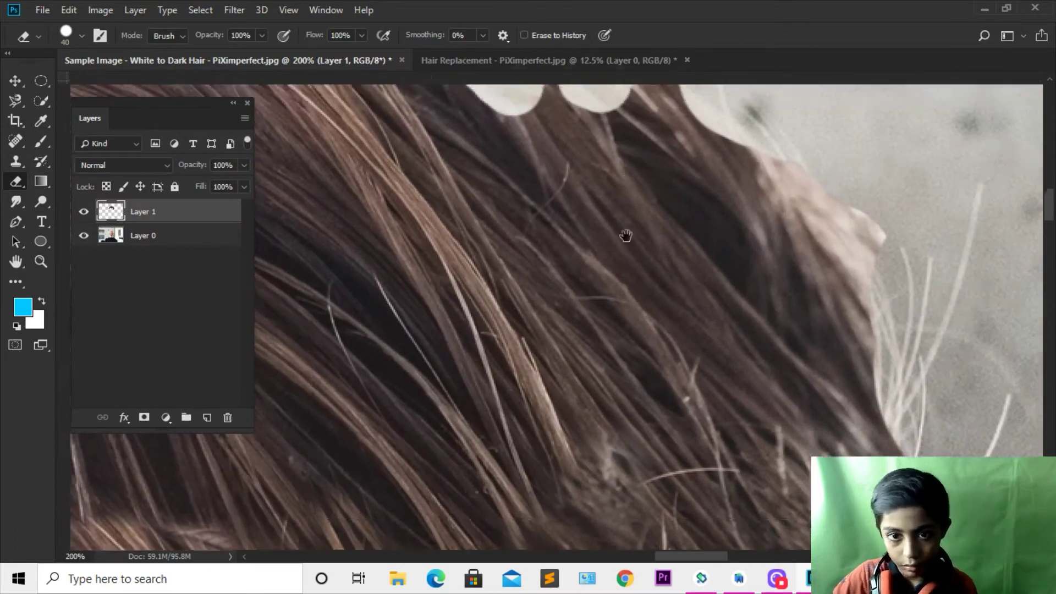
scroll(625, 234, "up", 5)
mouse_move(514, 204)
left_mouse_down()
mouse_move(835, 374)
mouse_move(761, 181)
left_mouse_up()
left_click_drag(688, 243, 341, 217)
left_click(16, 161)
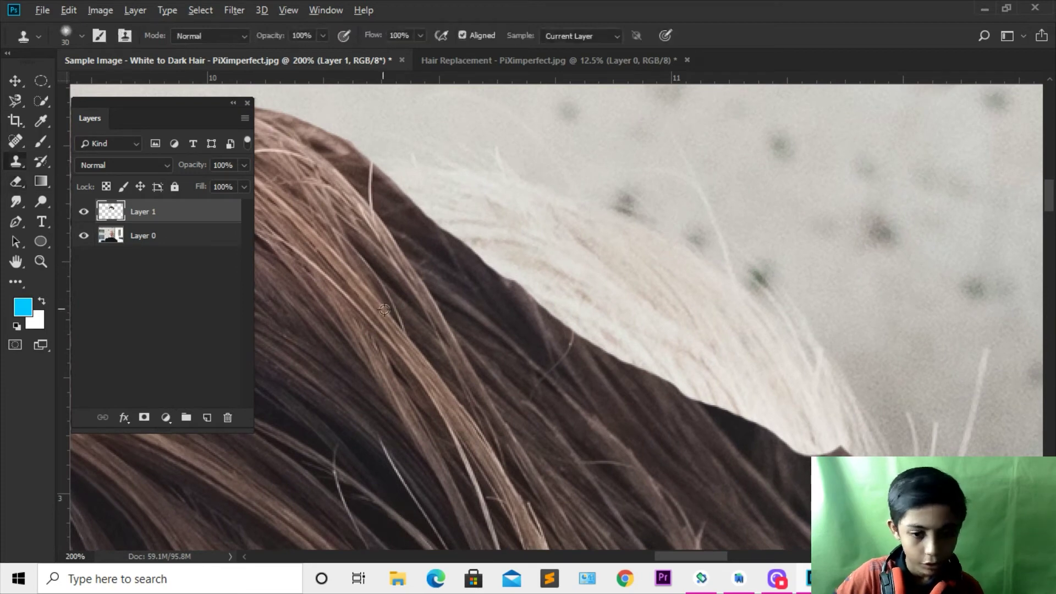
mouse_move(683, 308)
left_mouse_down()
mouse_move(697, 360)
mouse_move(572, 275)
left_mouse_up()
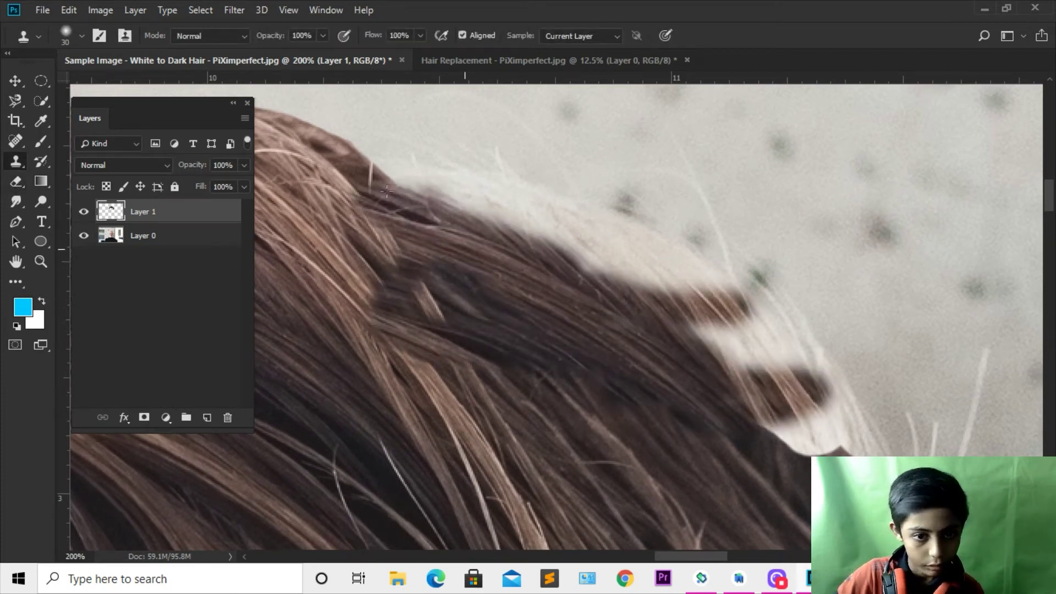
Step: Clone dark brown hair over the white strands along the crown's upper right edge
key("ctrl+z")
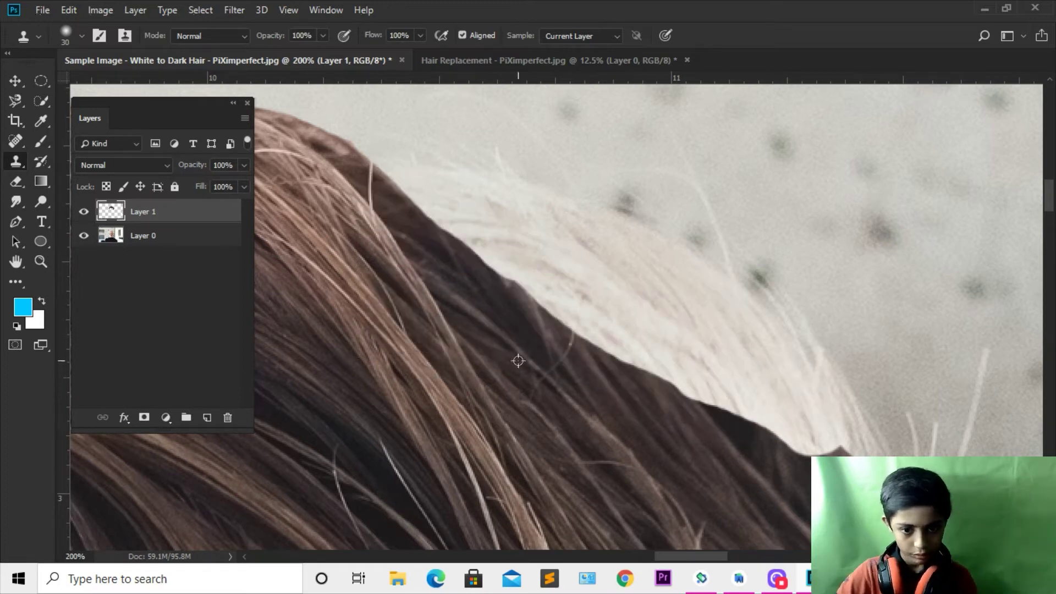
left_click_drag(498, 245, 776, 388)
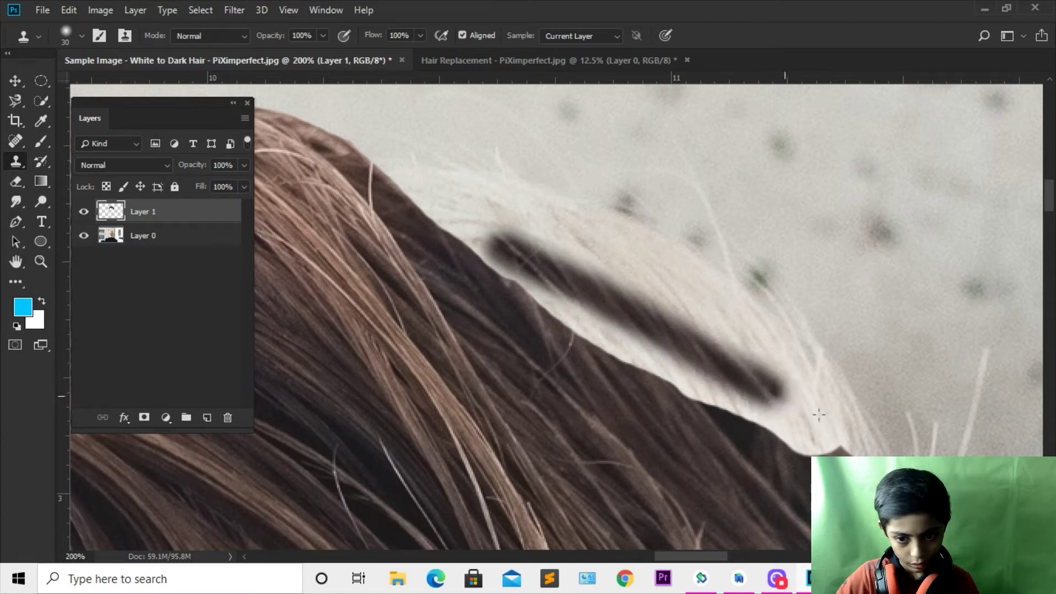
mouse_move(865, 451)
left_mouse_down()
mouse_move(701, 390)
mouse_move(369, 160)
mouse_move(701, 329)
mouse_move(824, 434)
mouse_move(824, 452)
left_mouse_up()
mouse_move(761, 385)
left_mouse_down()
mouse_move(707, 287)
mouse_move(589, 220)
mouse_move(440, 166)
mouse_move(809, 370)
mouse_move(853, 435)
mouse_move(775, 329)
mouse_move(610, 229)
left_mouse_up()
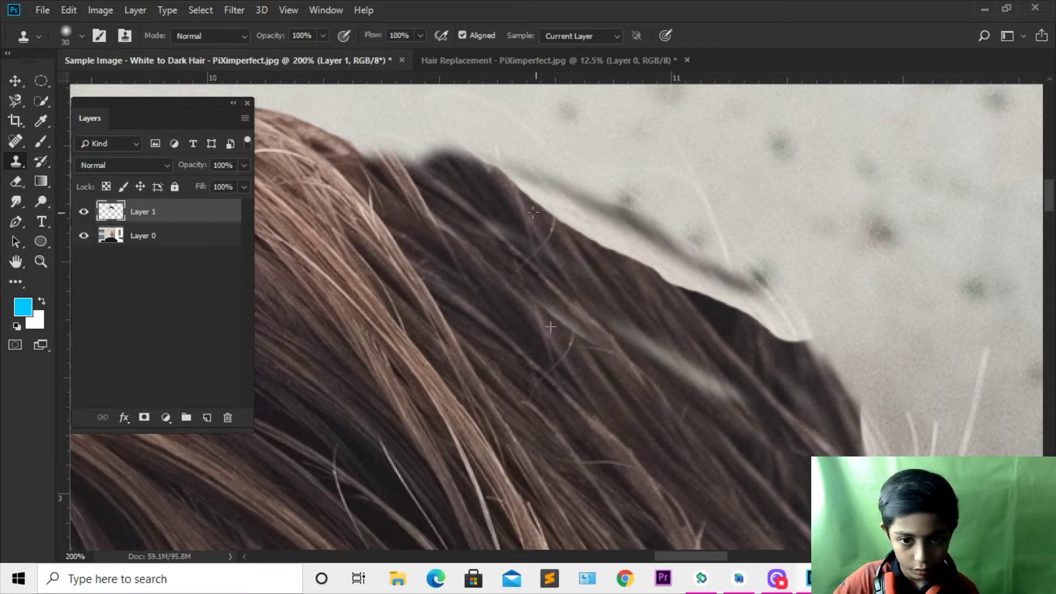
left_click_drag(517, 202, 849, 360)
key("ctrl+minus")
key("ctrl+minus")
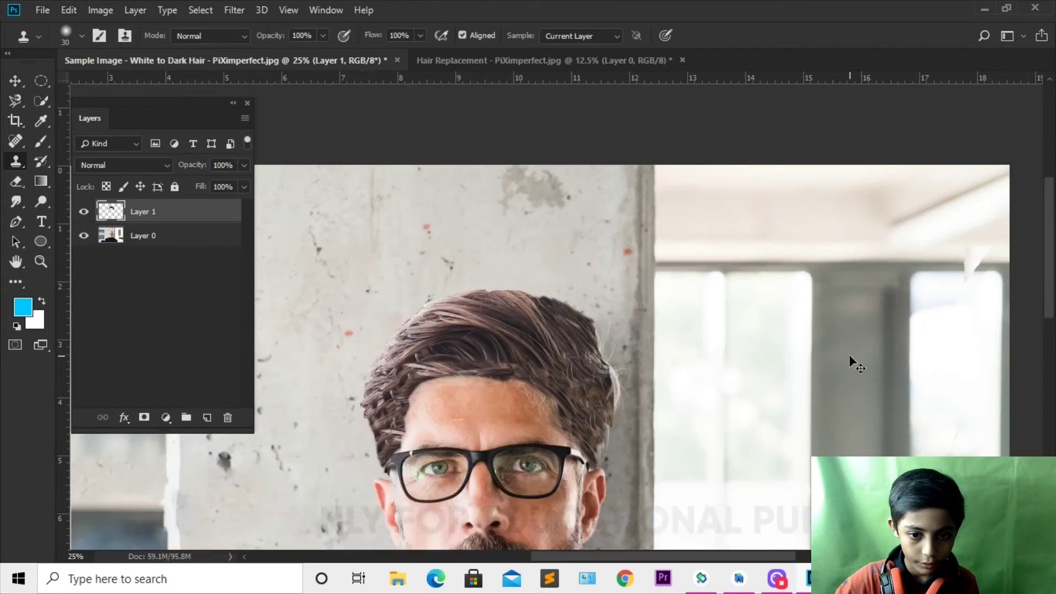
Step: Cancel an accidental resize of the hair layer and zoom in on its right edge
key("ctrl+minus")
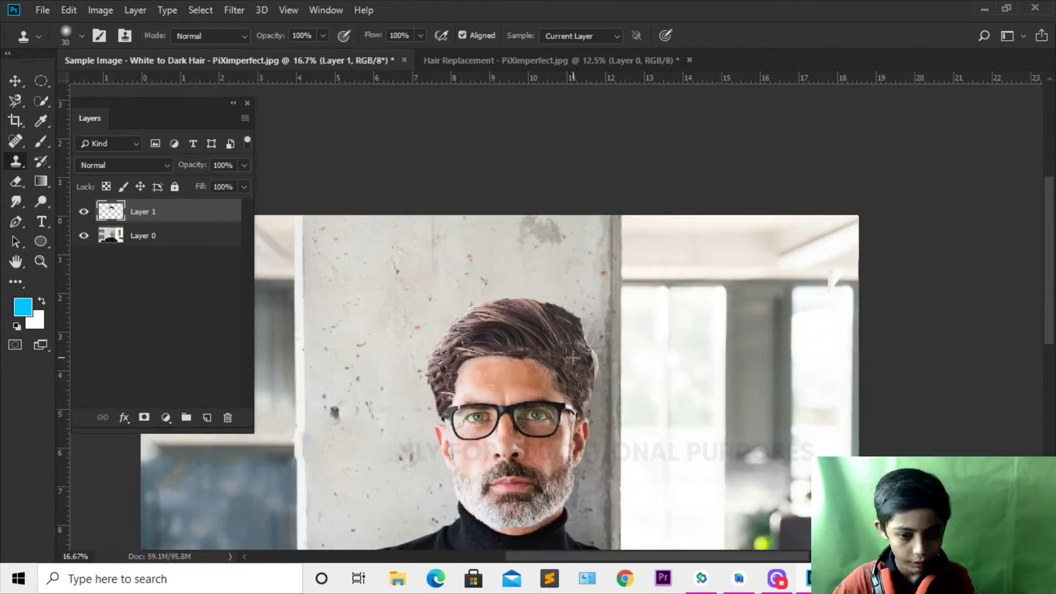
key("v")
left_click_drag(856, 461, 847, 462)
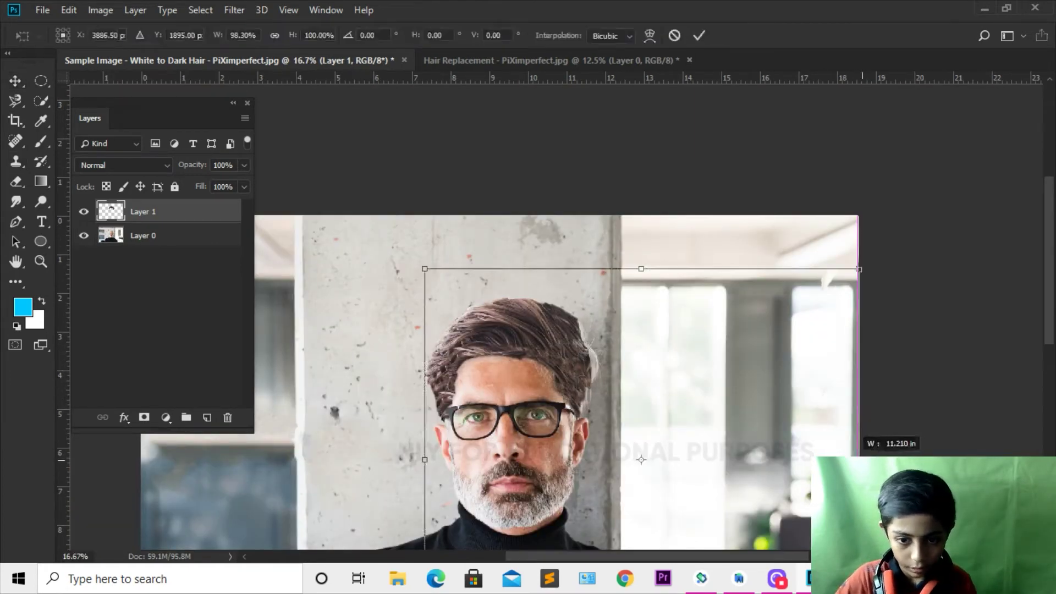
key("Escape")
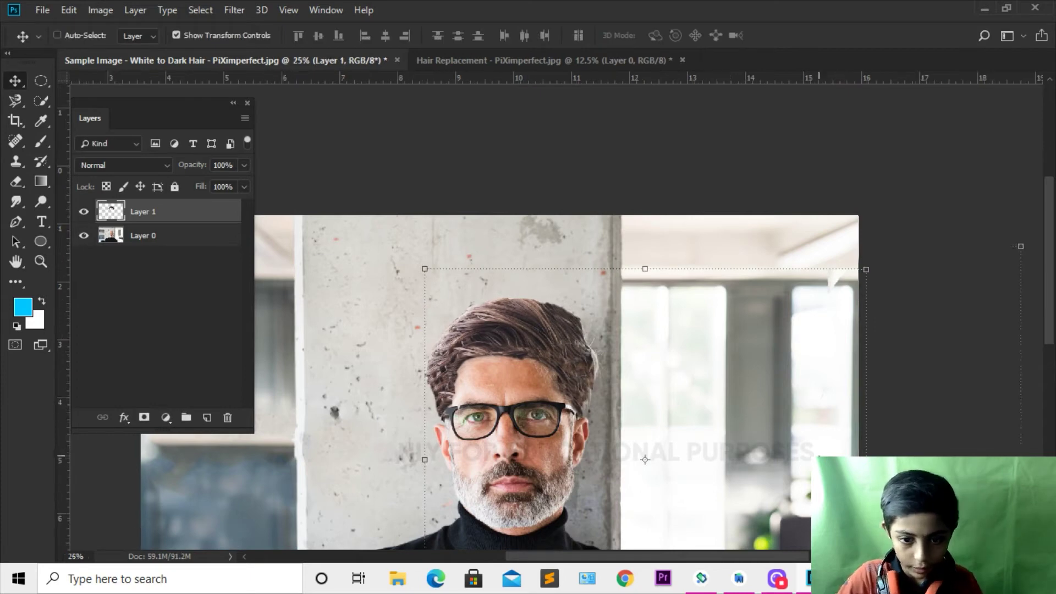
key("ctrl+plus")
key("ctrl+plus")
key("ctrl+plus")
key("ctrl+plus")
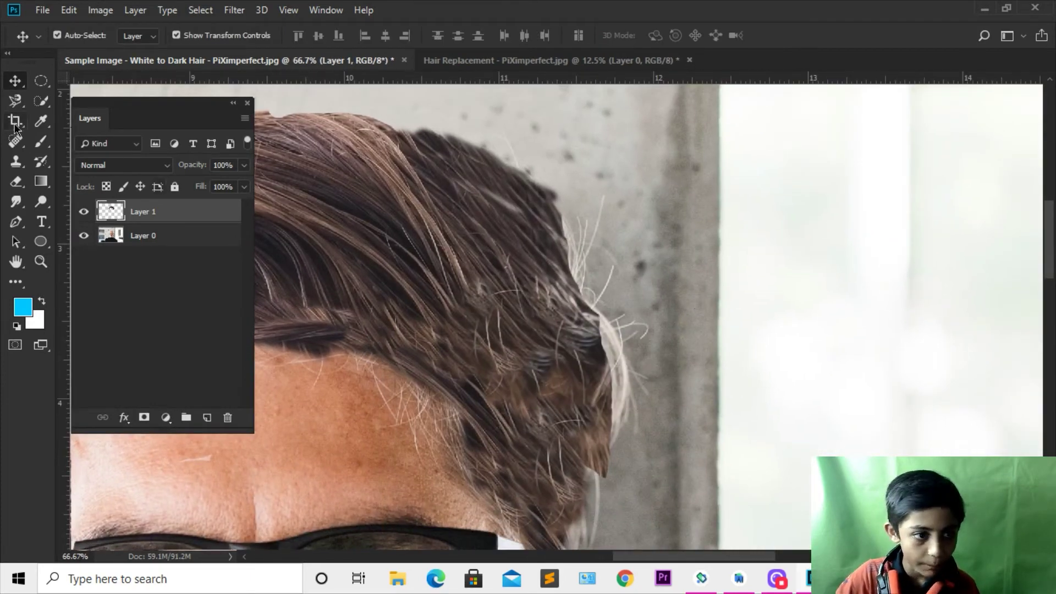
Step: Spot-heal two white-hair spots on the right edge, deleting a stray path point
left_click(16, 141)
left_click_drag(632, 347, 624, 373)
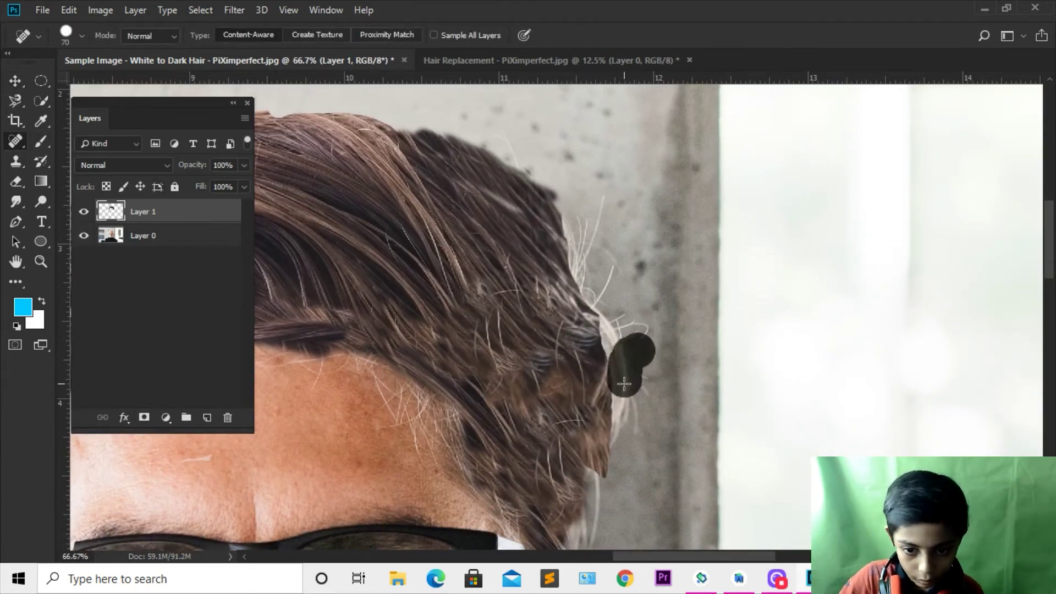
key("ctrl+z")
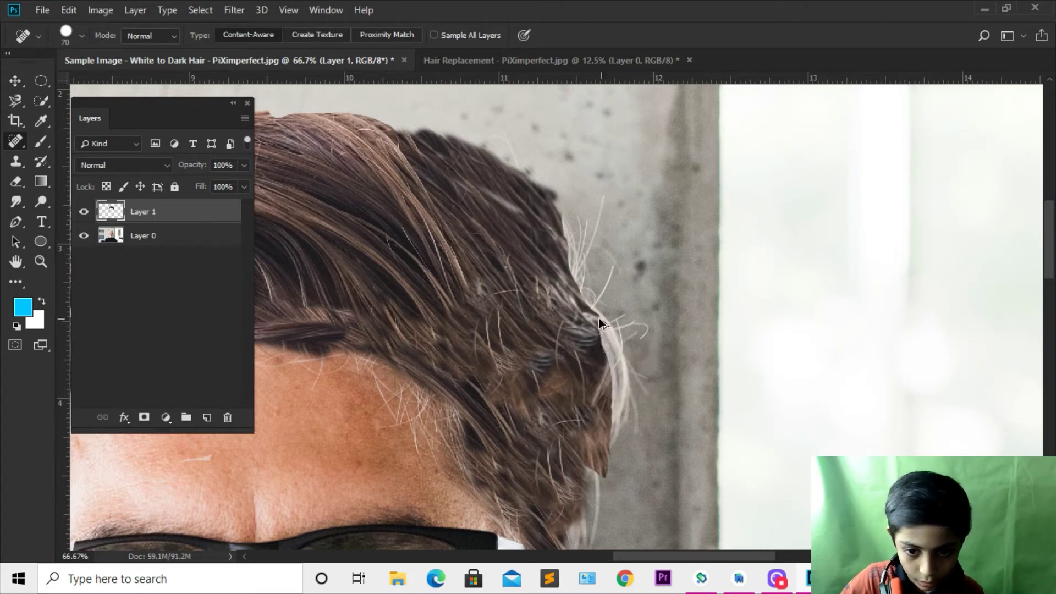
left_click(601, 317)
left_click(607, 347)
key("ctrl+plus")
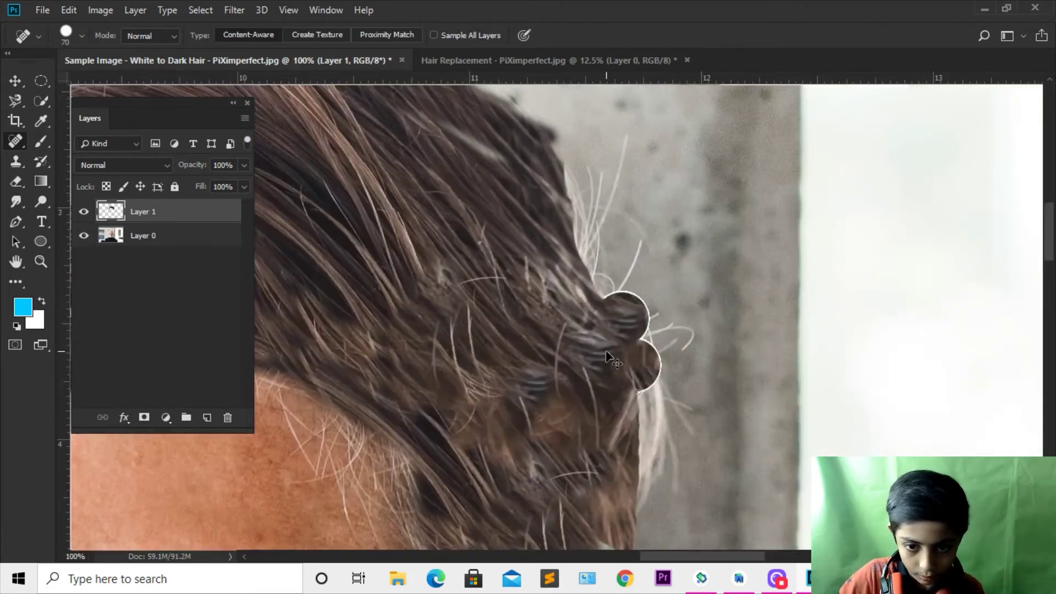
key("p")
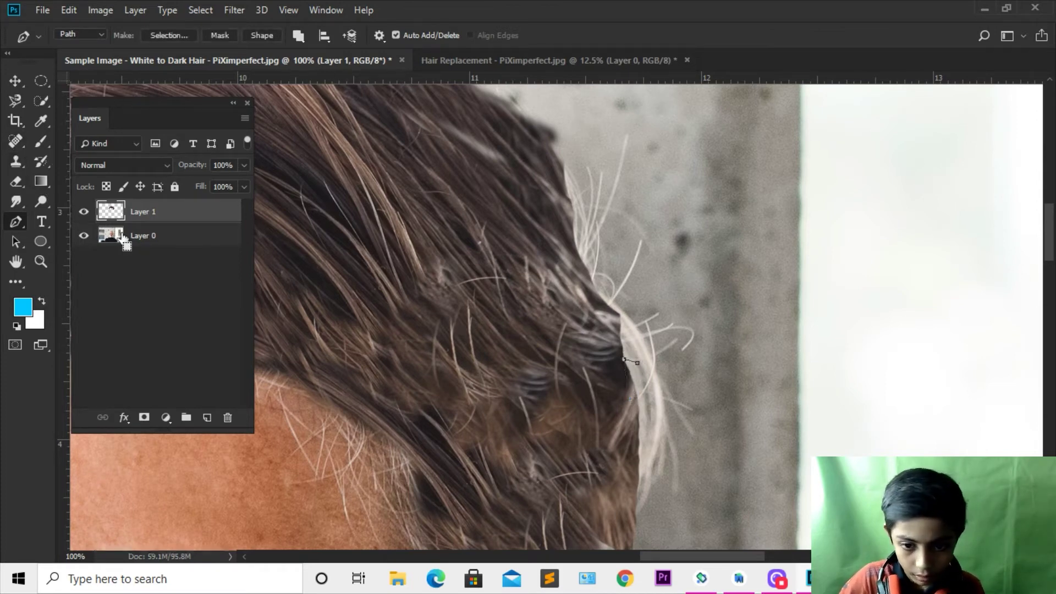
key("Delete")
Step: Spot-heal down the length of the right hair edge, undoing the blotchy strokes
left_click(15, 141)
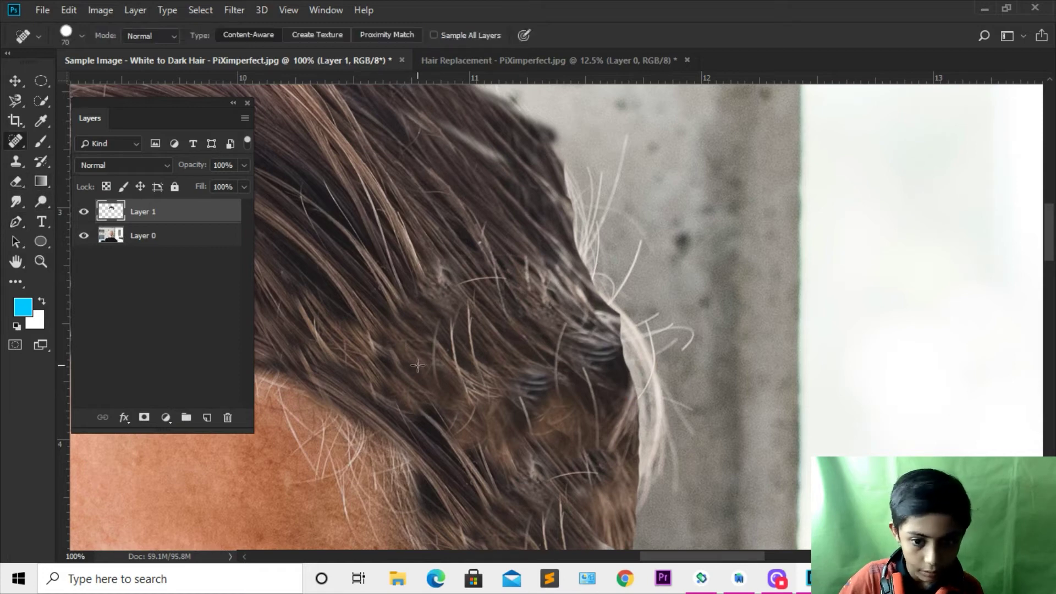
left_click_drag(632, 376, 644, 379)
left_click(653, 422)
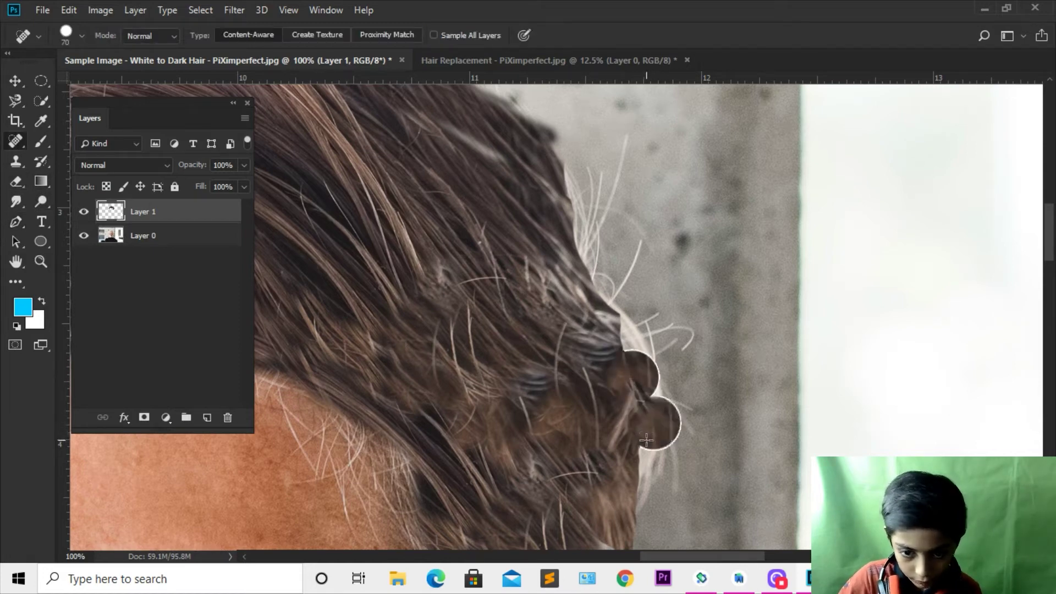
left_click_drag(602, 309, 642, 476)
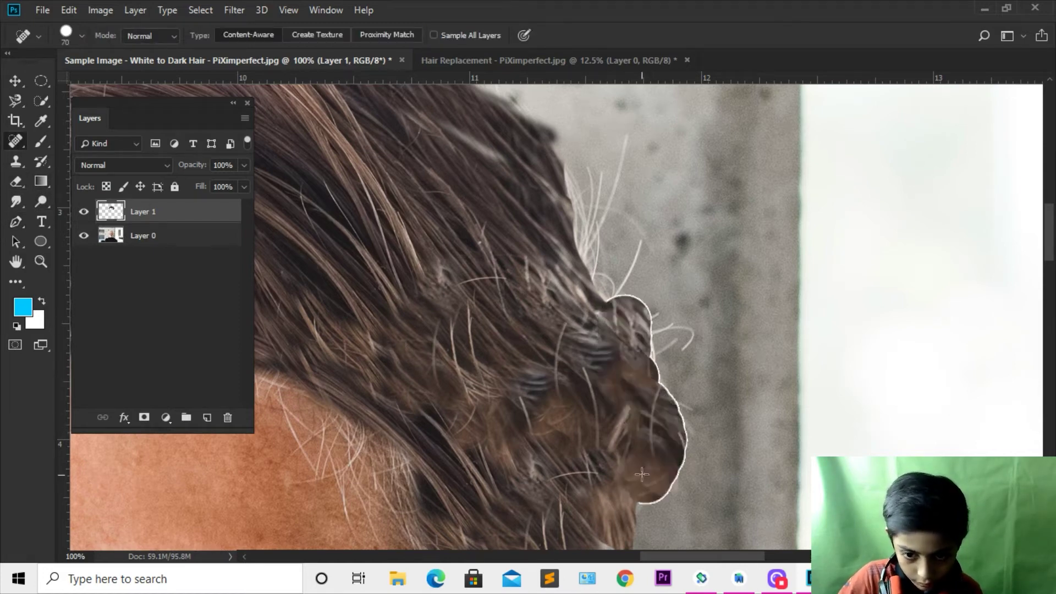
key("ctrl+z")
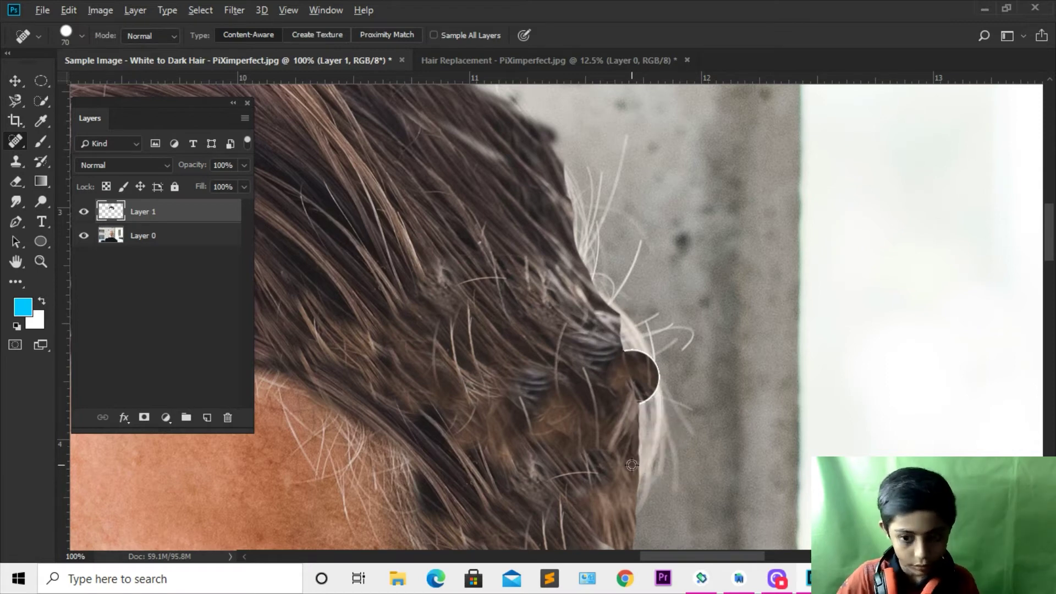
key("ctrl+z")
mouse_move(629, 330)
left_mouse_down()
mouse_move(640, 480)
mouse_move(628, 506)
left_mouse_up()
mouse_move(615, 330)
left_mouse_down()
mouse_move(639, 364)
mouse_move(639, 474)
left_mouse_up()
mouse_move(602, 345)
left_mouse_down()
mouse_move(612, 432)
mouse_move(625, 336)
left_mouse_up()
Step: Show the rulers and clone dark hair over the remaining white strands on the edge
key("ctrl+r")
left_click(16, 162)
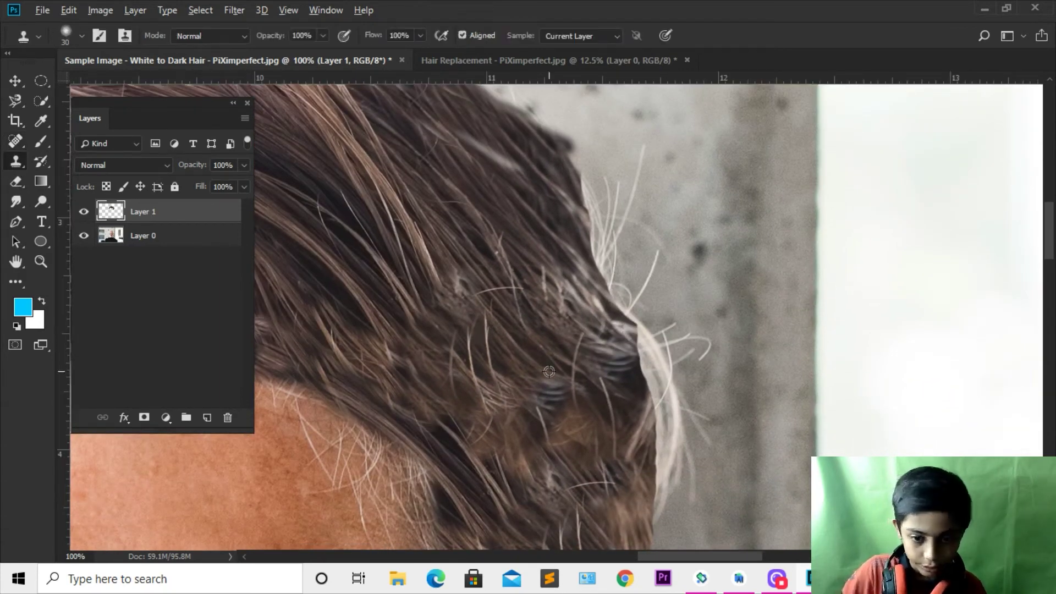
mouse_move(636, 344)
left_mouse_down()
mouse_move(663, 448)
mouse_move(655, 488)
mouse_move(673, 462)
mouse_move(671, 410)
mouse_move(632, 343)
left_mouse_up()
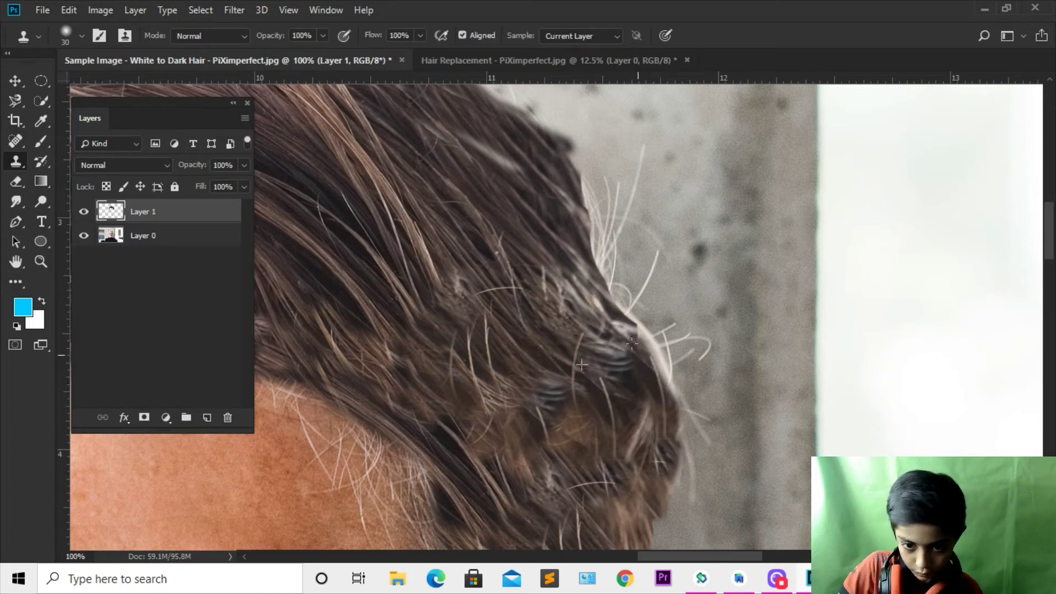
mouse_move(601, 312)
left_mouse_down()
mouse_move(658, 375)
mouse_move(544, 259)
left_mouse_up()
key("ctrl+minus")
key("ctrl+minus")
key("ctrl+minus")
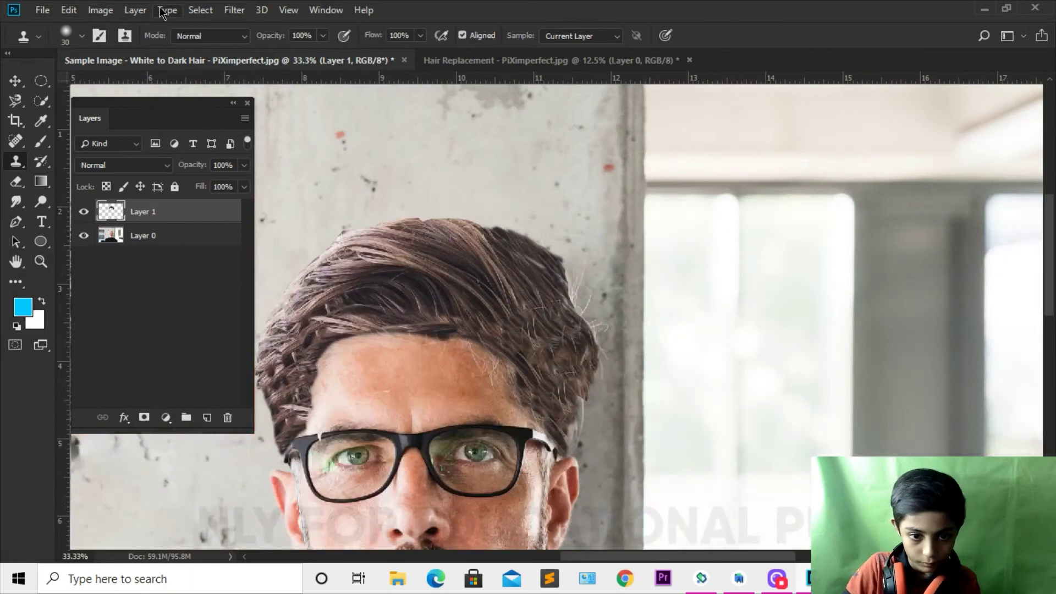
Step: Erase the new hair's top edge, then undo both strokes to restore it
key("ctrl+minus")
key("ctrl+minus")
key("ctrl+minus")
key("v")
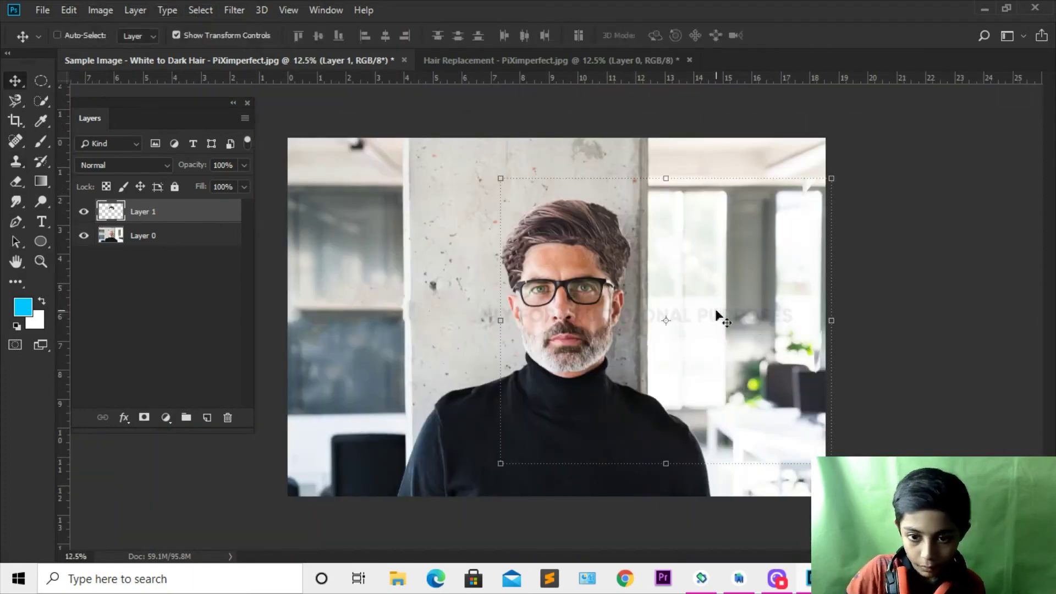
key("ctrl+plus")
key("ctrl+plus")
key("ctrl+plus")
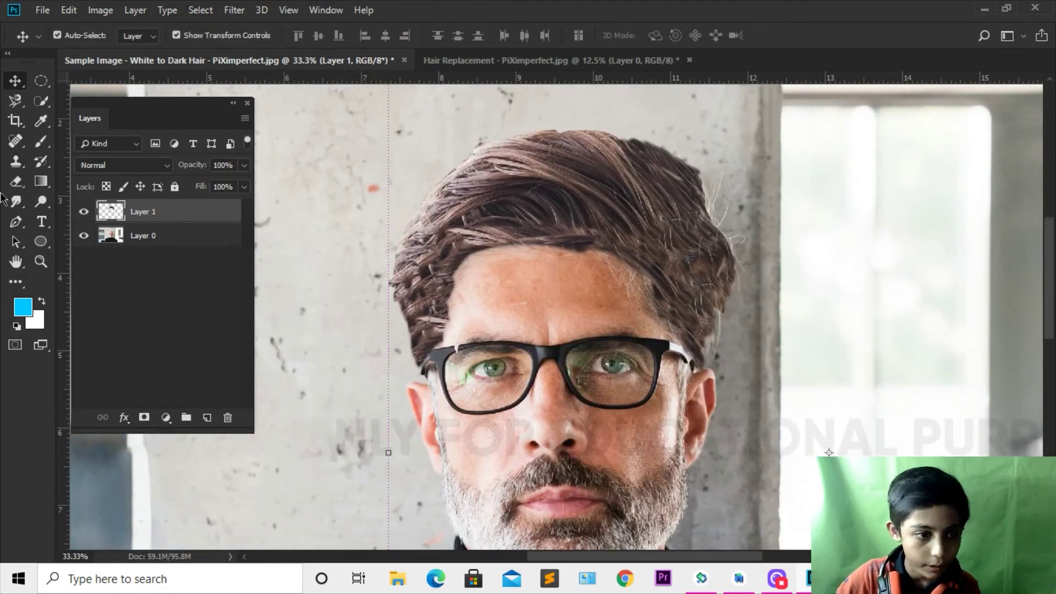
left_click(15, 187)
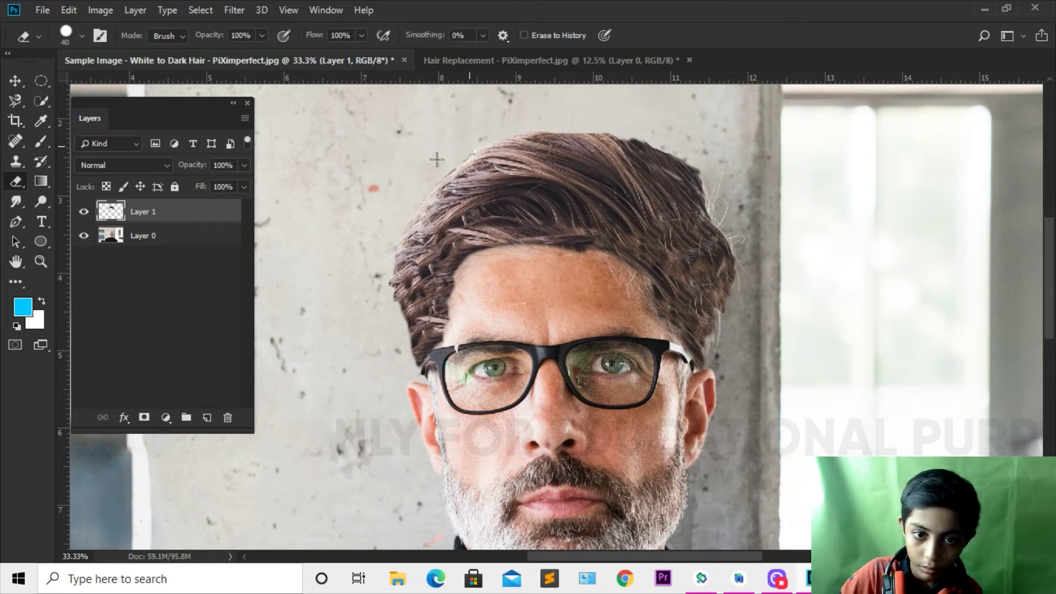
left_click_drag(431, 182, 570, 142)
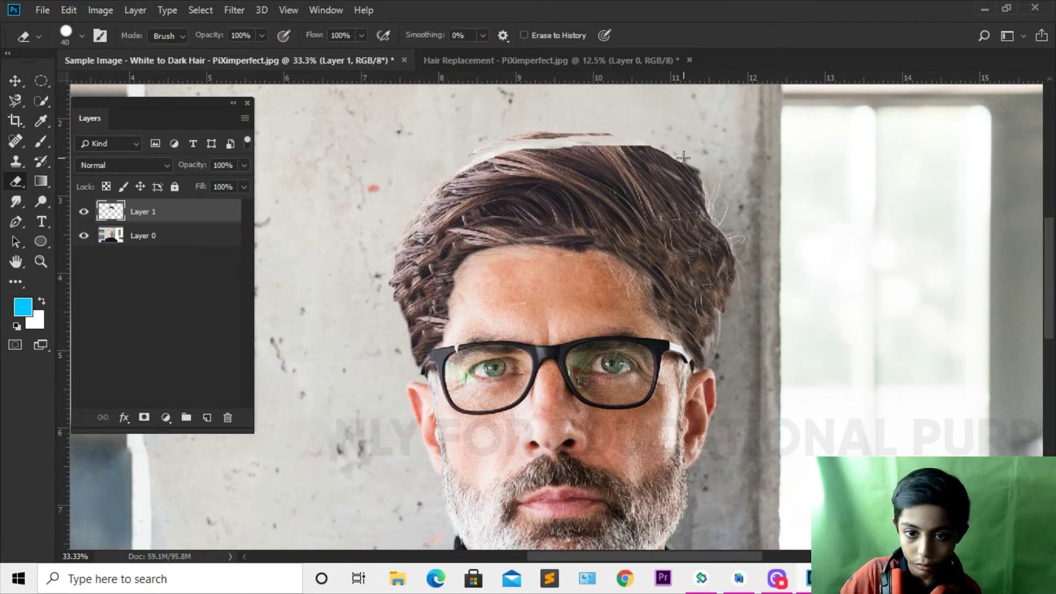
key("ctrl+z")
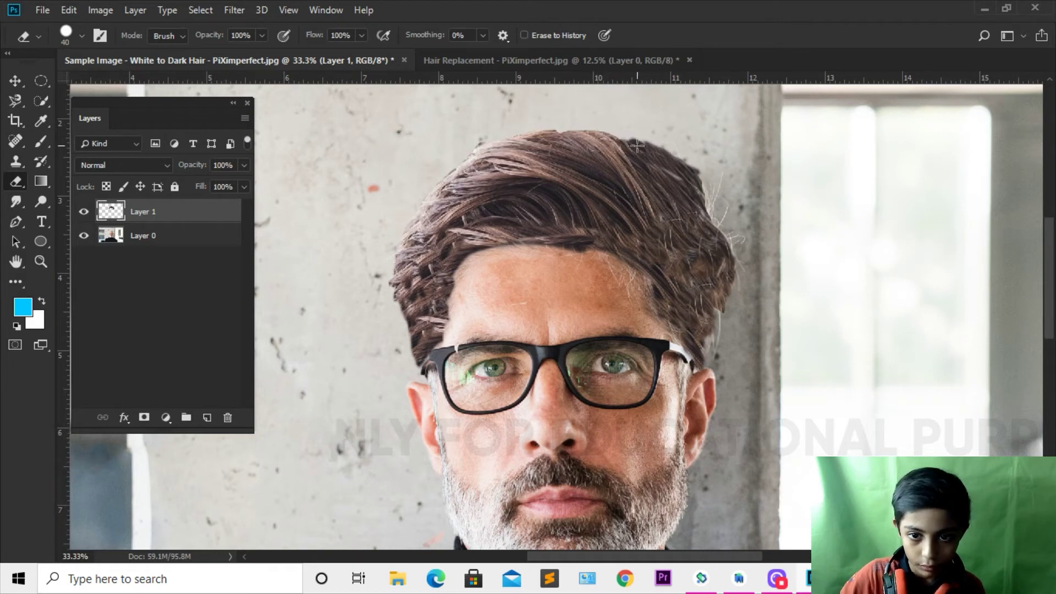
key("ctrl+z")
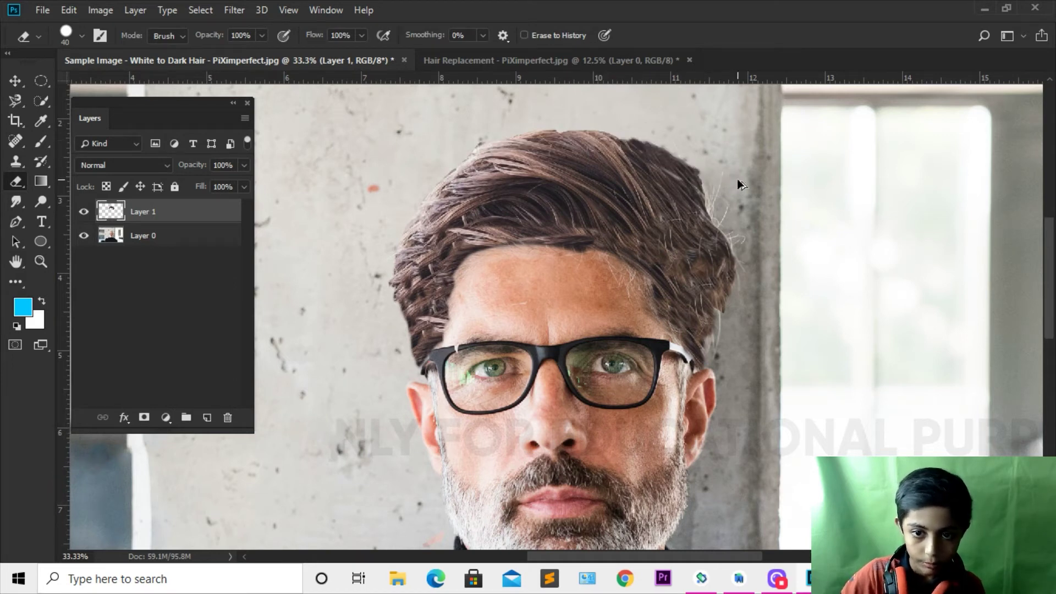
Step: Apply a crop at the full canvas size twice to trim the hair layer
key("v")
key("c")
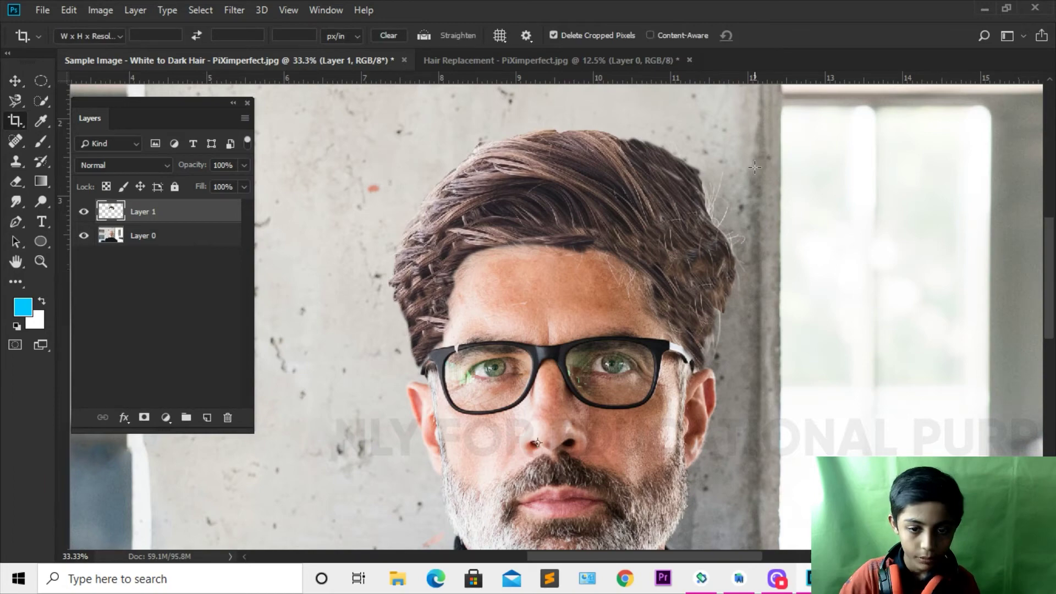
left_click(754, 167)
key("ctrl+minus")
key("ctrl+minus")
key("ctrl+minus")
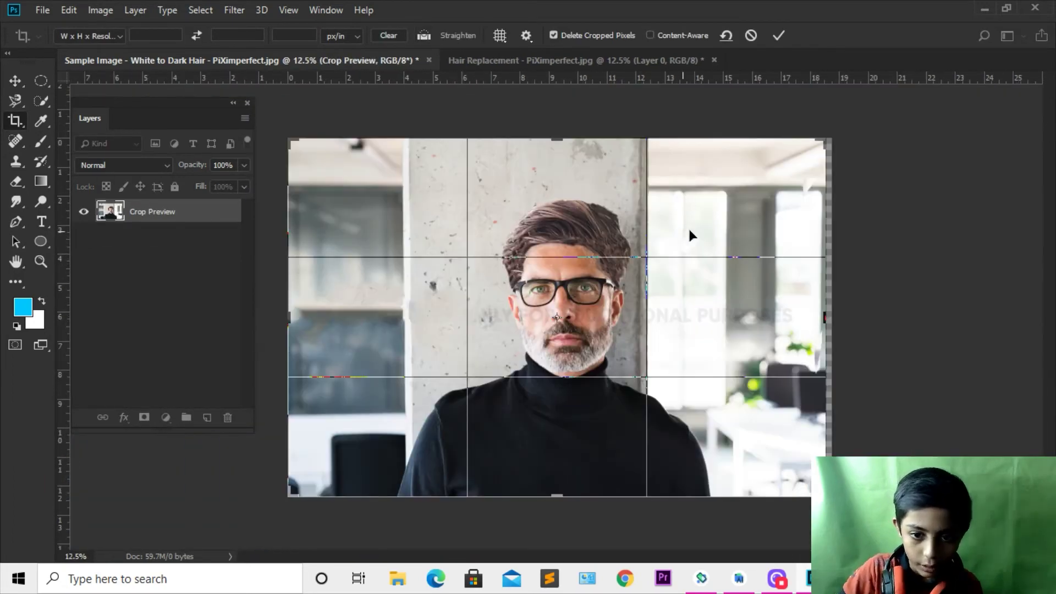
key("Return")
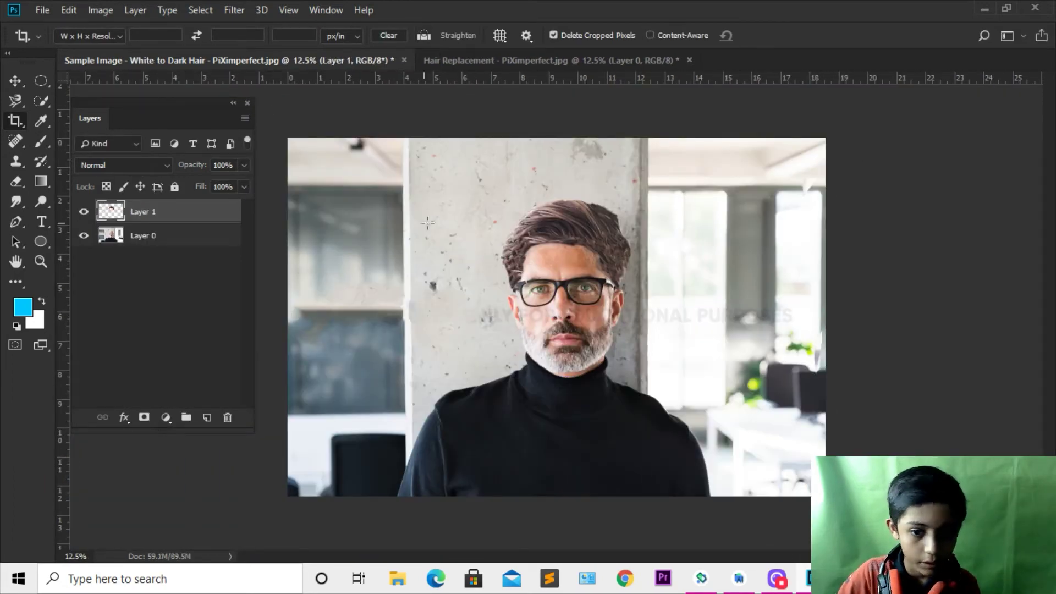
left_click(573, 230)
key("Return")
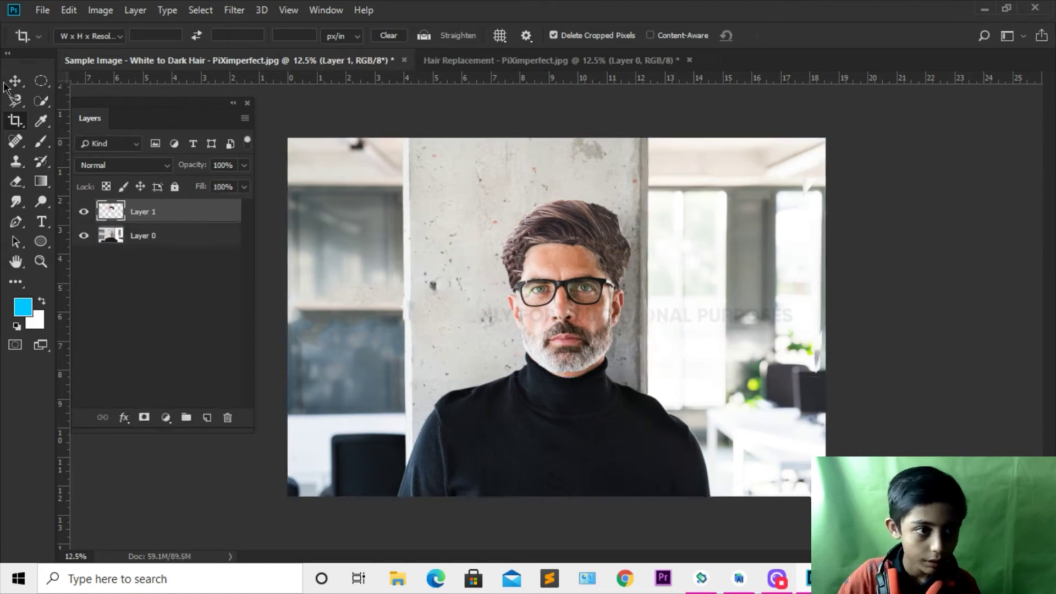
left_click(7, 83)
Step: Check which layers lie under the hair via right-click menus, then dismiss them
right_click(603, 242)
right_click(583, 230)
right_click(664, 327)
left_click(588, 235)
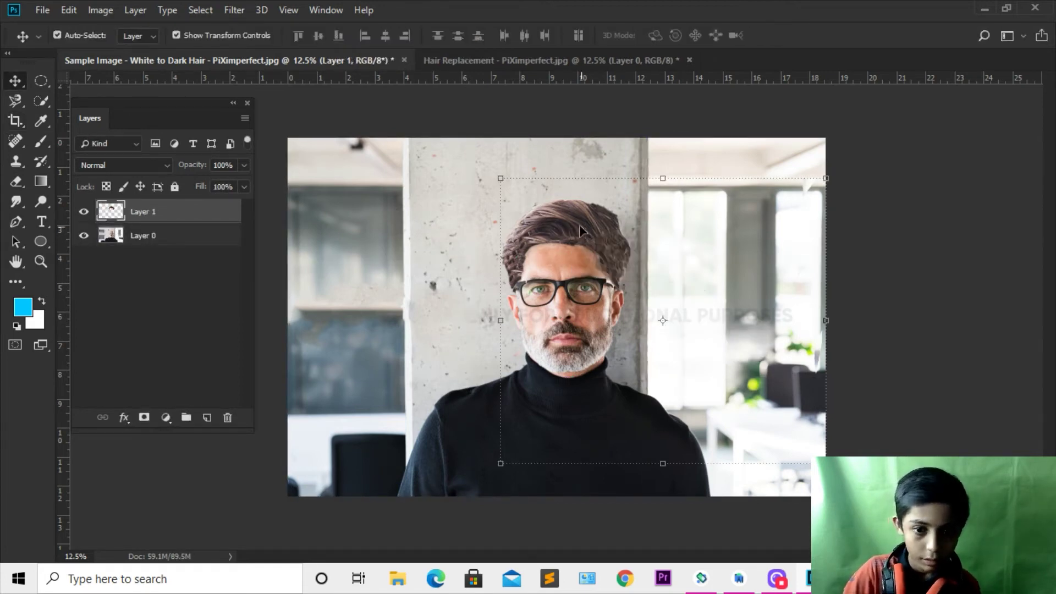
right_click(582, 230)
right_click(164, 214)
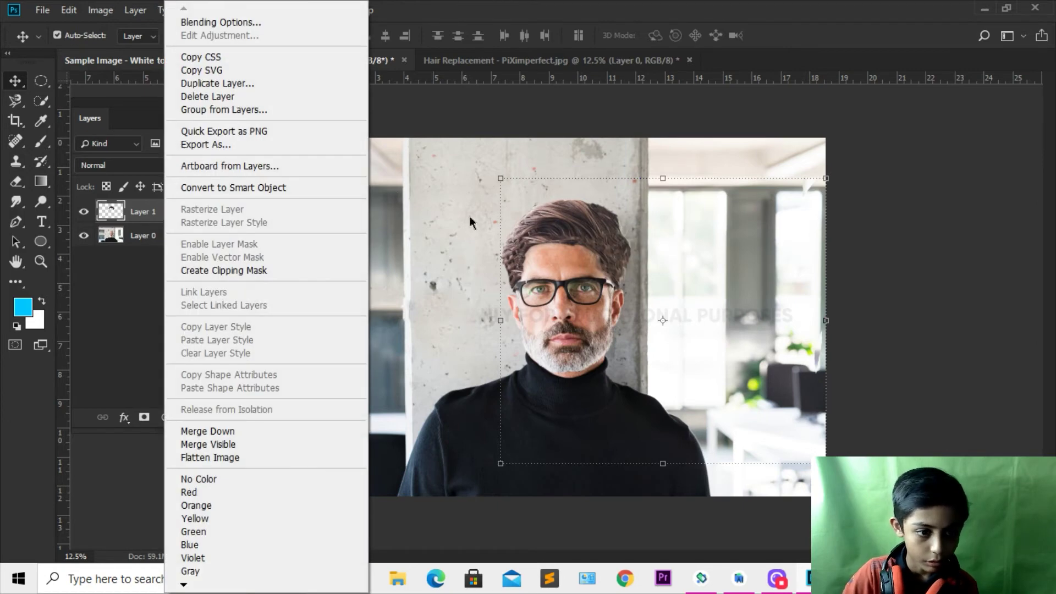
left_click(559, 238)
Step: Put the hair layer into Free Transform Warp mode and zoom in on the face
key("ctrl+t")
right_click(558, 236)
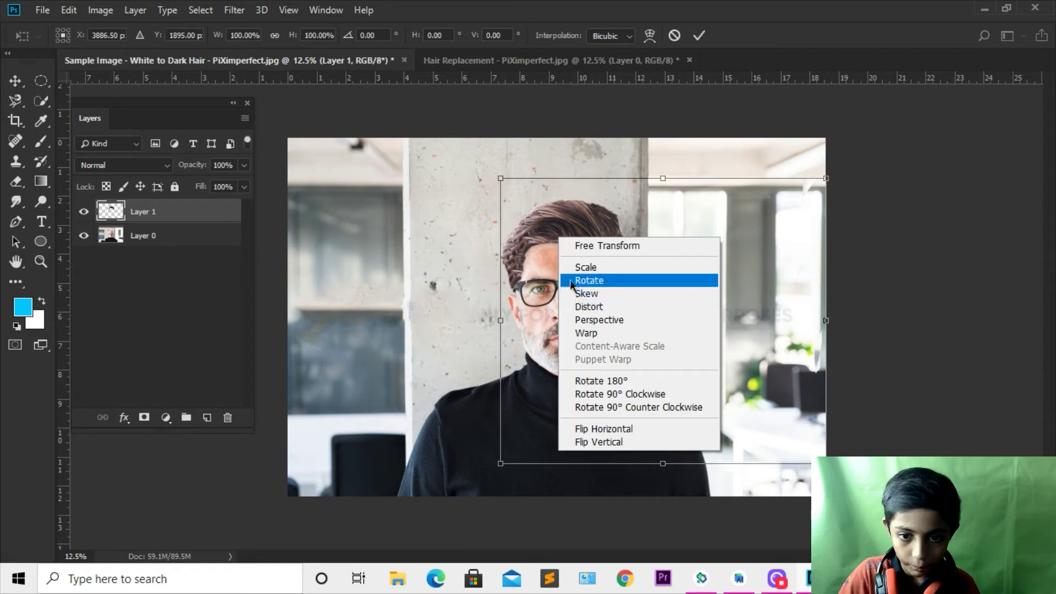
left_click(585, 333)
key("ctrl+plus")
key("ctrl+plus")
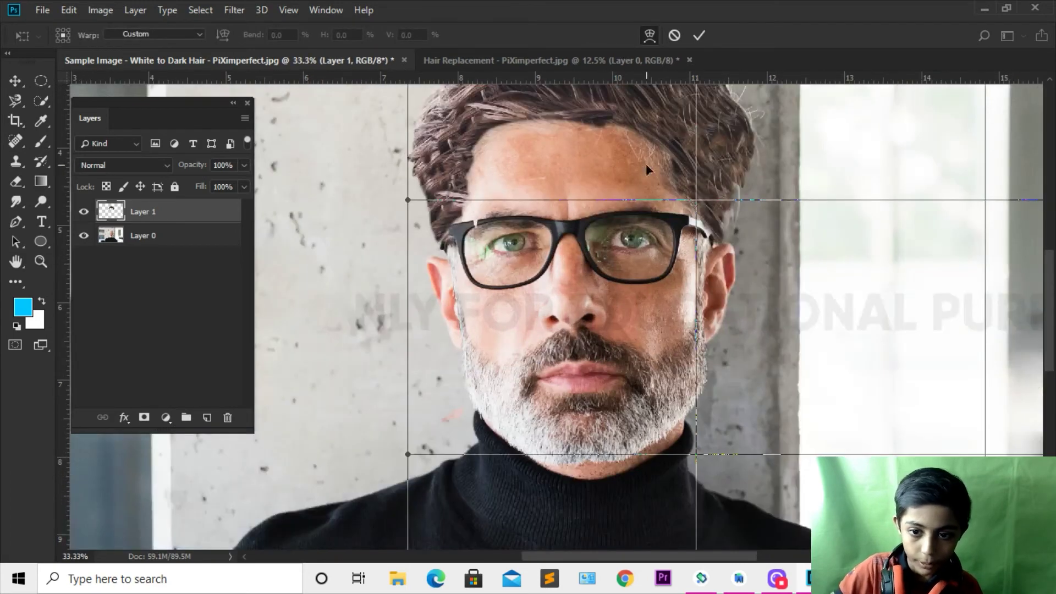
key("ctrl+plus")
Step: Drag warp points so the hair hugs the head's top and left edges, and commit
left_click_drag(826, 333, 834, 326)
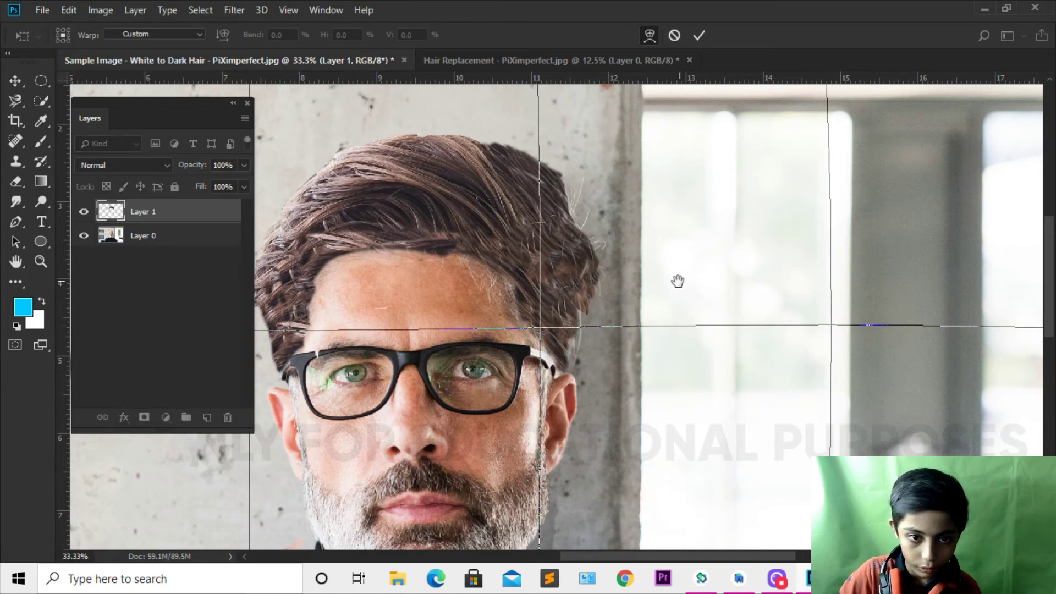
scroll(647, 193, "up", 2)
scroll(646, 194, "left", 2)
mouse_move(628, 145)
left_mouse_down()
mouse_move(609, 153)
mouse_move(626, 146)
left_mouse_up()
scroll(424, 336, "down", 1)
scroll(423, 335, "left", 1)
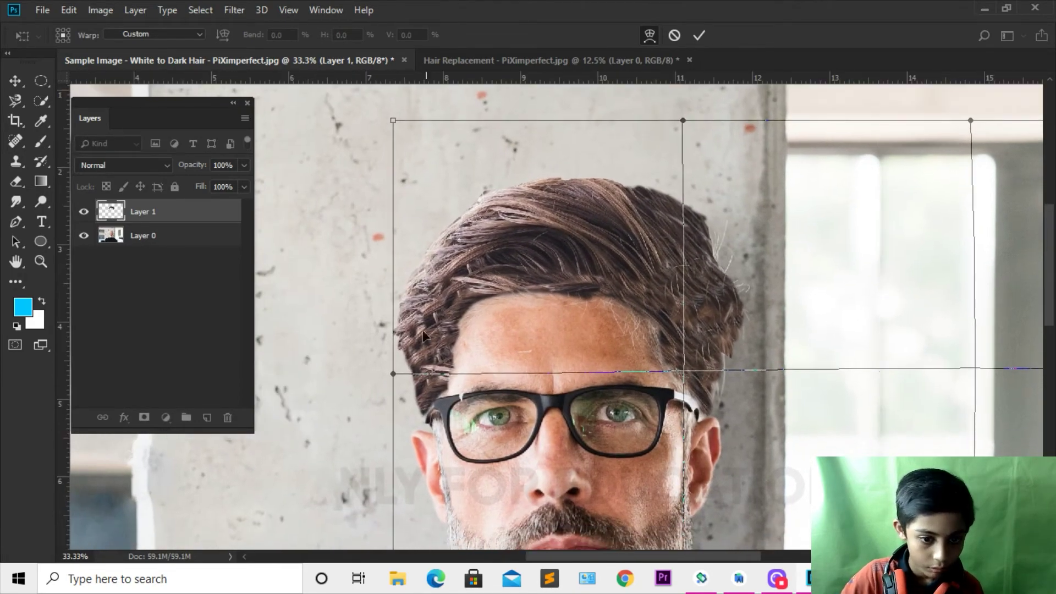
left_click_drag(393, 376, 398, 377)
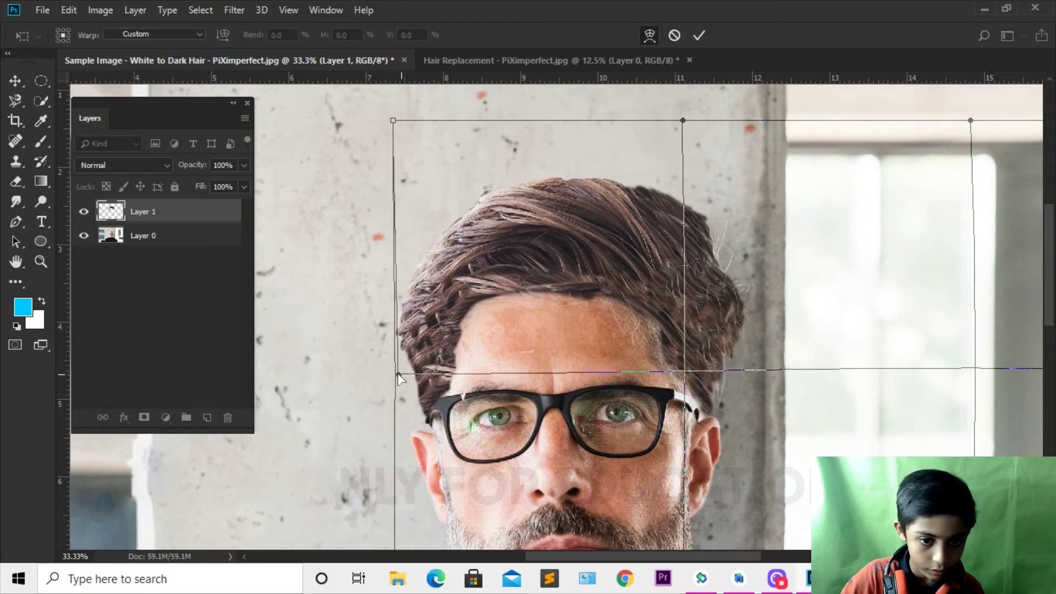
key("Return")
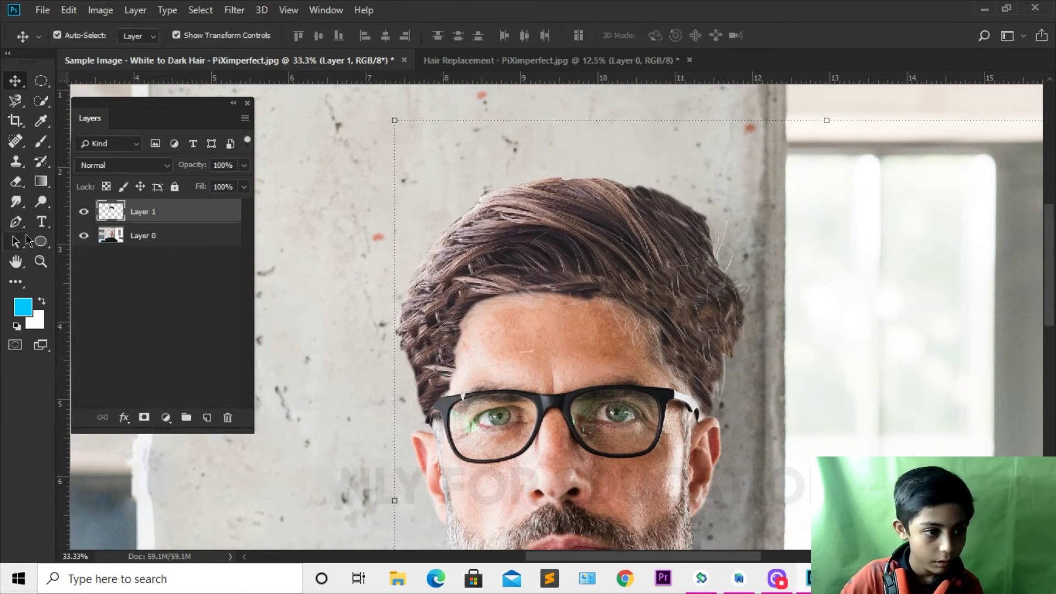
Step: Zoom in on the forehead hairline and nudge the dark hair layer slightly left and down
scroll(407, 292, "up", 2)
scroll(396, 296, "up", 2)
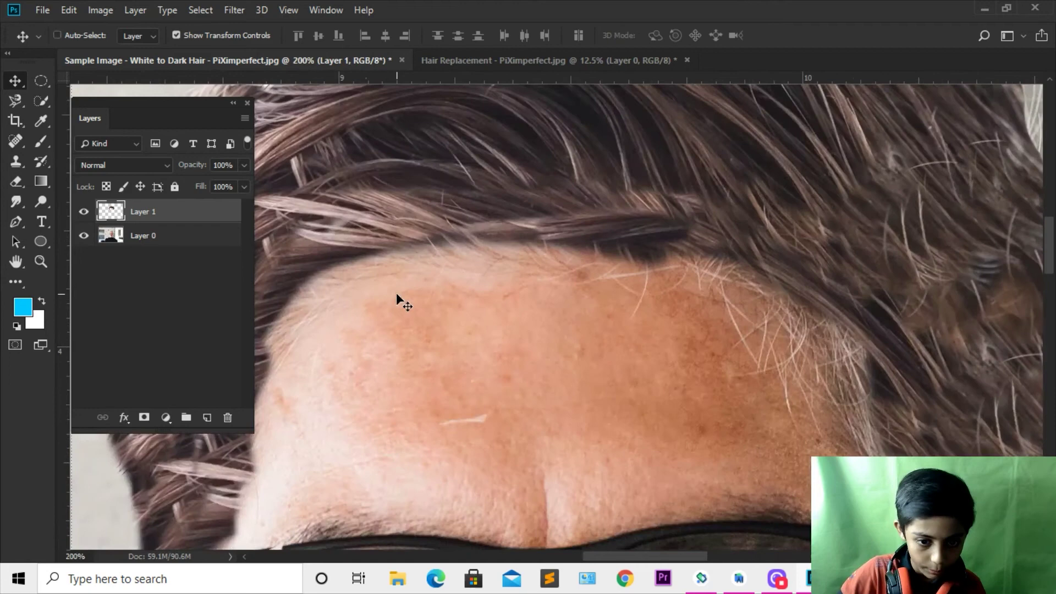
scroll(405, 292, "up", 1)
left_click_drag(332, 326, 321, 352)
key("ctrl+r")
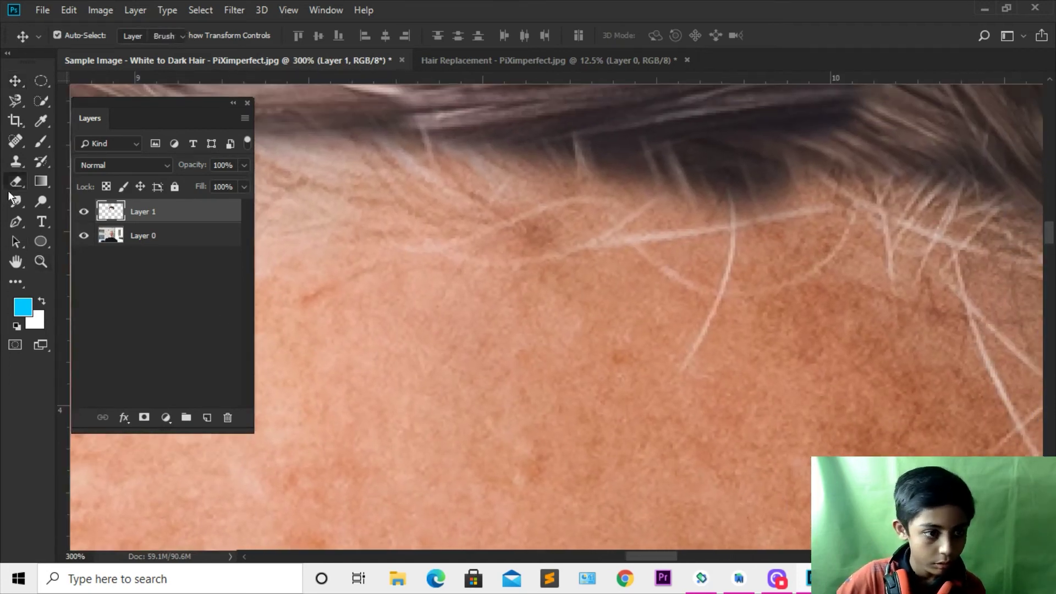
key("e")
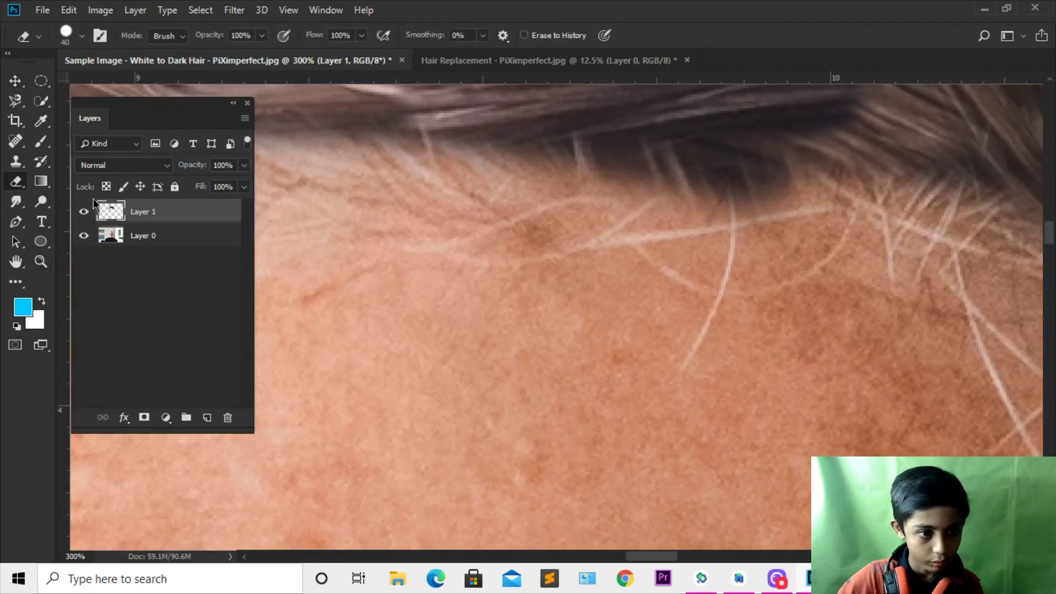
left_click(22, 84)
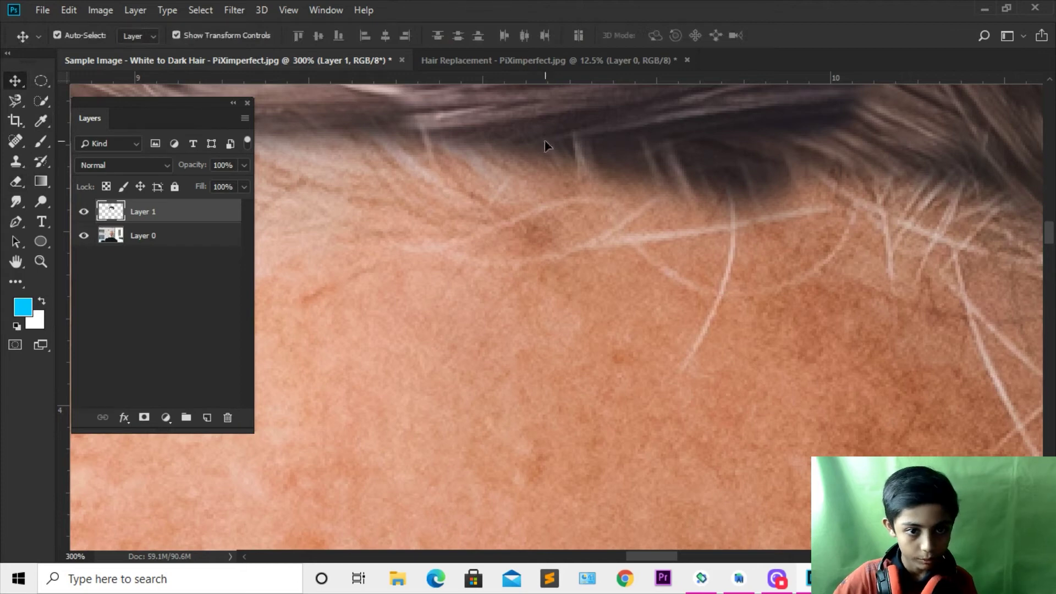
left_click_drag(551, 142, 537, 149)
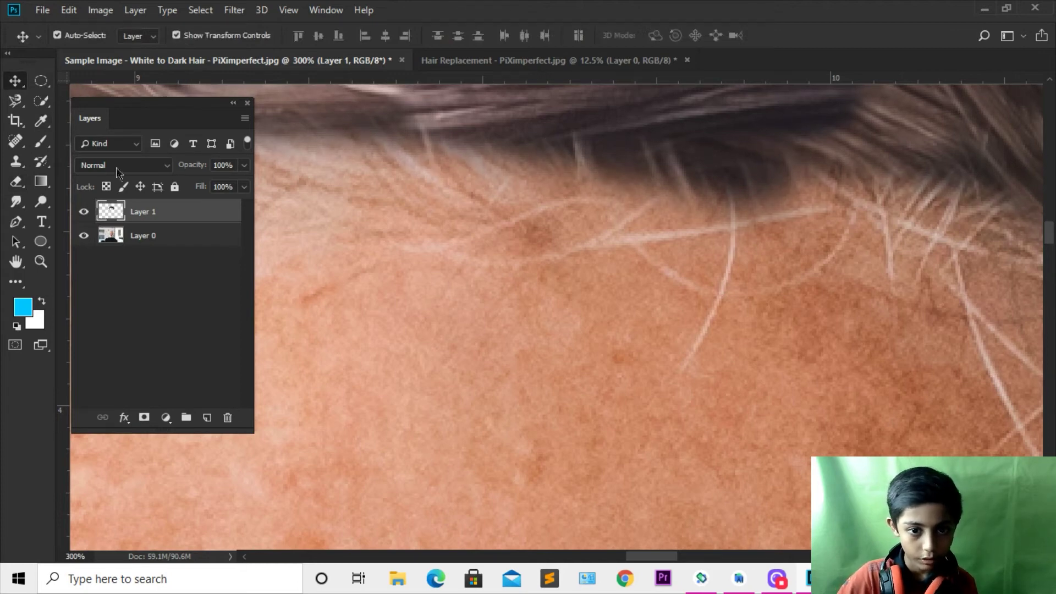
Step: With the Spot Healing Brush on Layer 0, heal the white strand on the forehead
left_click(44, 105)
left_click(17, 161)
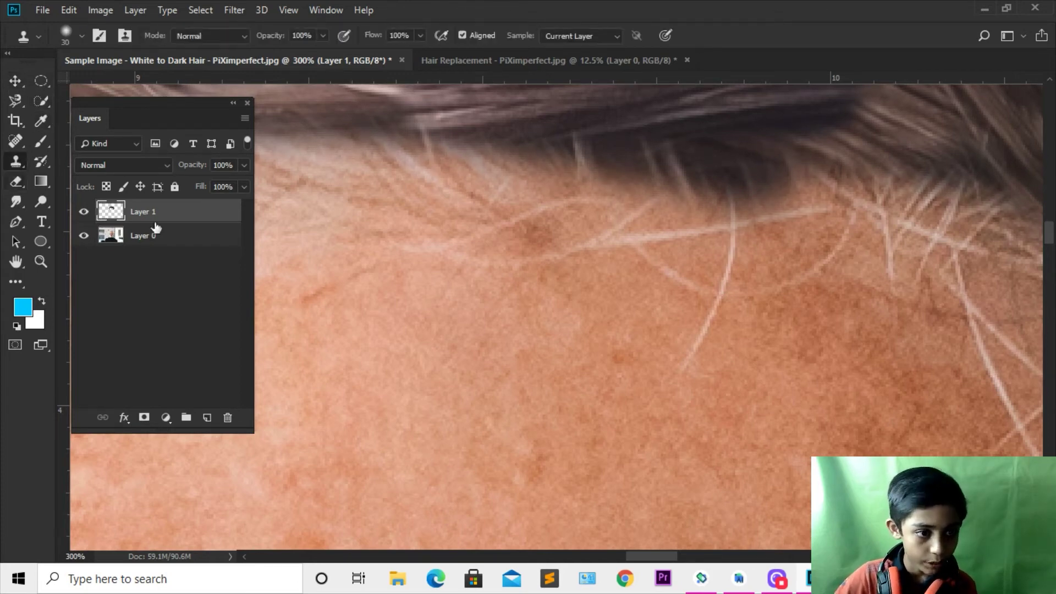
left_click(16, 143)
mouse_move(715, 312)
left_mouse_down()
mouse_move(682, 357)
mouse_move(678, 343)
left_mouse_up()
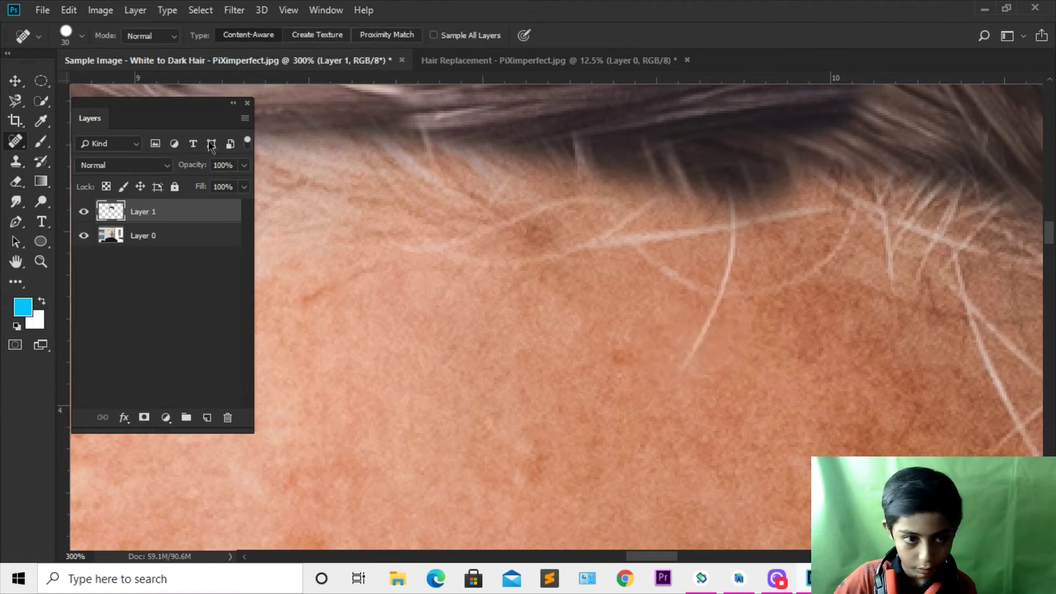
left_click(130, 236)
left_click_drag(715, 248, 677, 330)
left_click_drag(720, 270, 688, 357)
Step: Heal the stray white hairs along the hairline into skin
left_click_drag(756, 245, 440, 278)
left_click(581, 243)
left_click(377, 255)
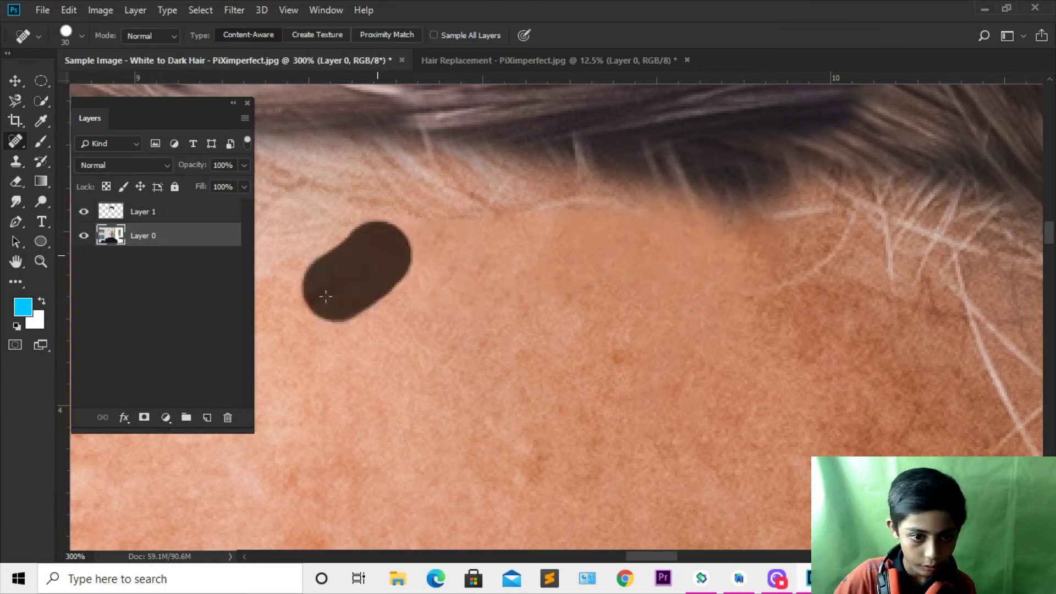
left_click_drag(335, 276, 823, 246)
left_click(811, 201)
left_click(664, 224)
left_click_drag(765, 220, 693, 270)
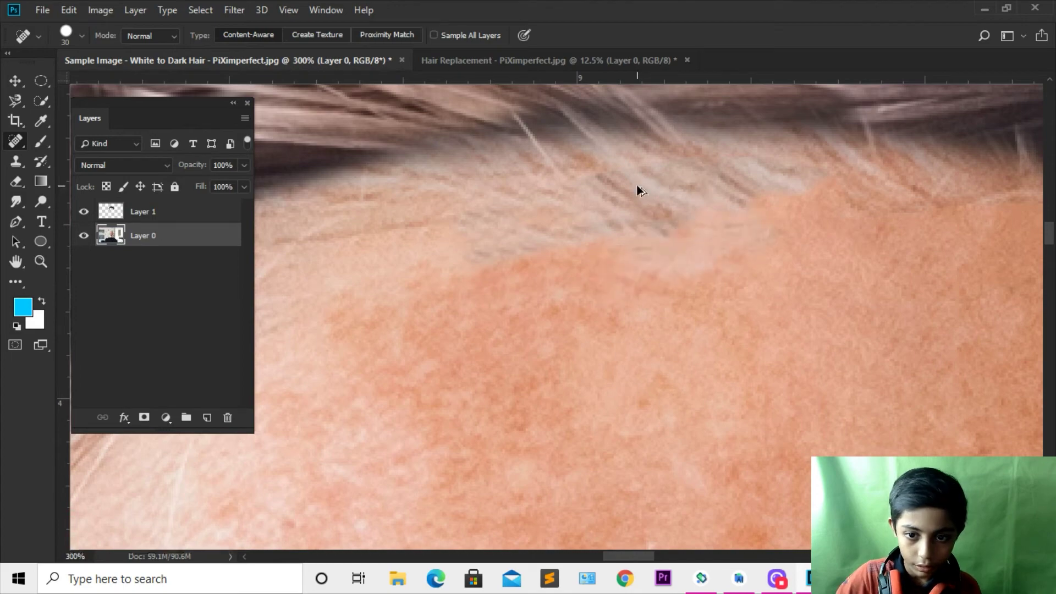
left_click(536, 148)
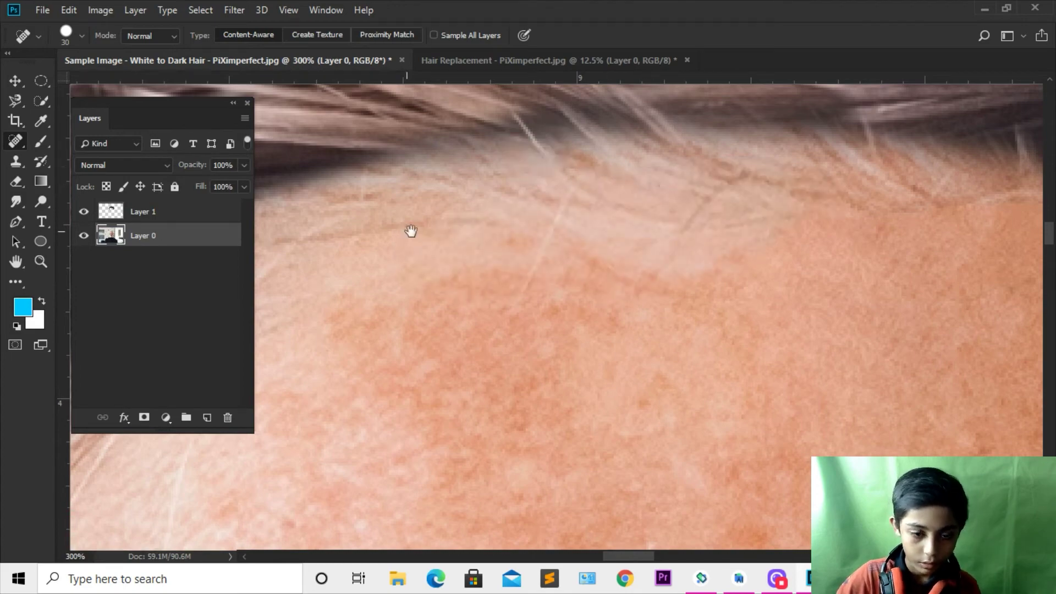
left_click_drag(410, 228, 737, 146)
mouse_move(498, 214)
left_mouse_down()
mouse_move(427, 398)
mouse_move(558, 250)
left_mouse_up()
left_click(507, 396)
Step: Heal the grey hairs along the hairline further right into skin
mouse_move(508, 396)
left_mouse_down()
mouse_move(330, 379)
mouse_move(644, 297)
left_mouse_up()
left_click_drag(717, 308, 688, 223)
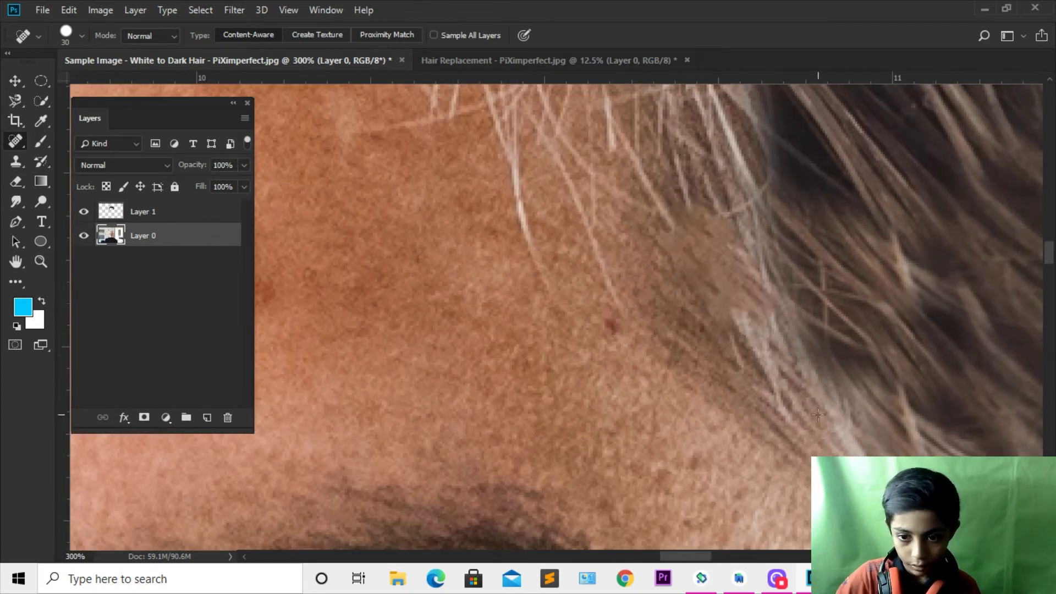
left_click_drag(830, 440, 694, 240)
left_click_drag(682, 418, 589, 220)
left_click_drag(638, 308, 555, 193)
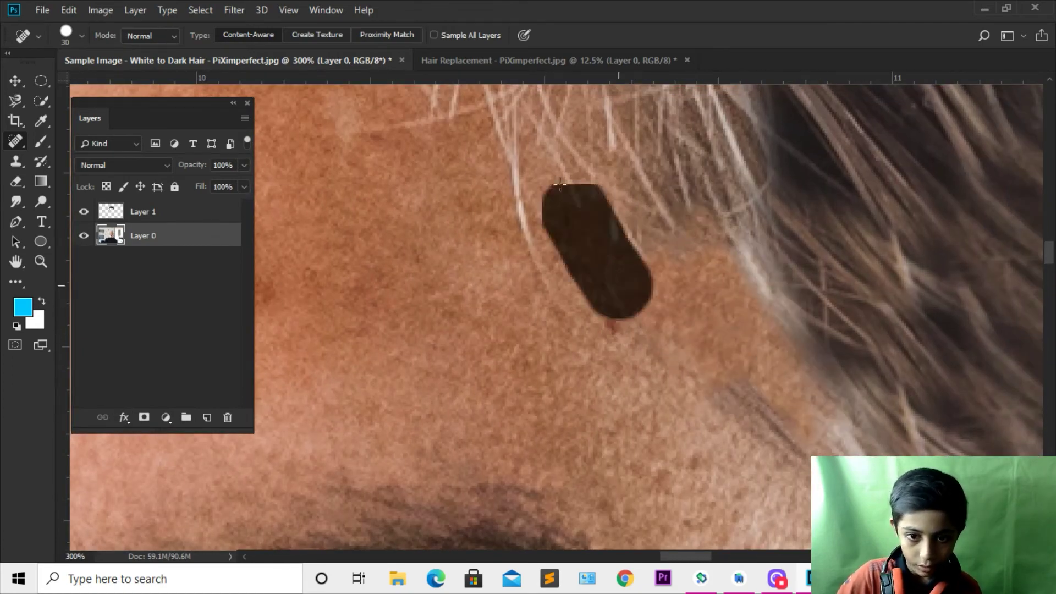
left_click(523, 245)
left_click_drag(580, 286, 661, 440)
left_click_drag(737, 517, 605, 297)
mouse_move(748, 418)
left_mouse_down()
mouse_move(616, 242)
mouse_move(682, 313)
left_mouse_up()
left_click_drag(610, 379, 471, 172)
left_click(648, 325)
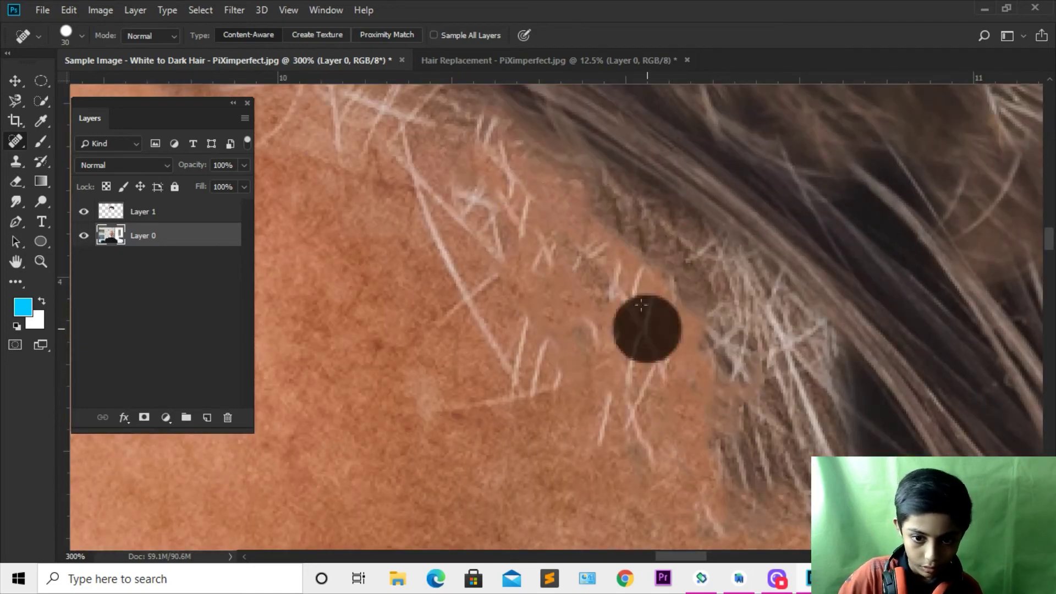
left_click(637, 412)
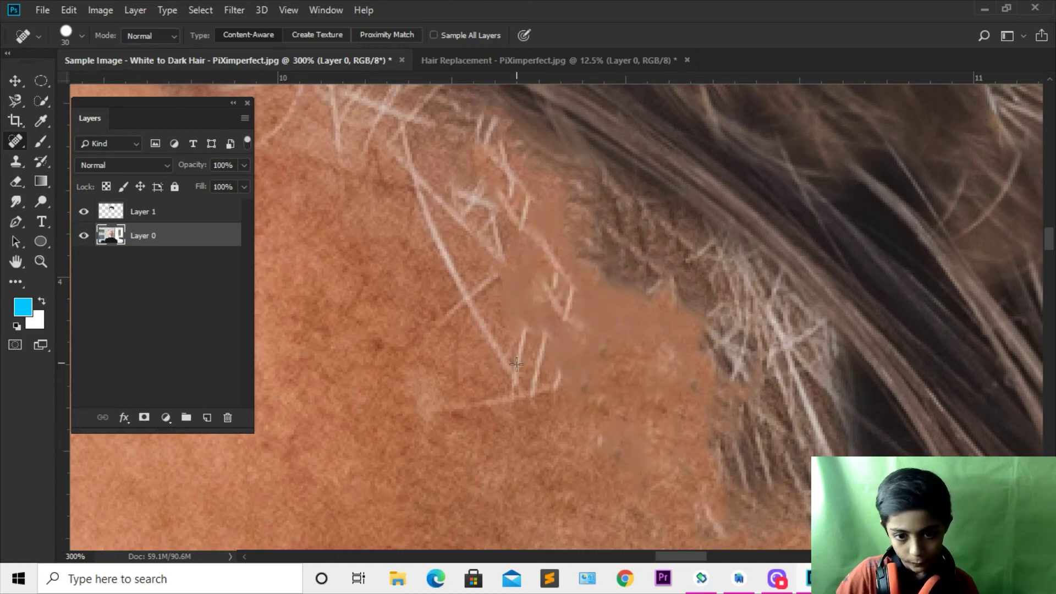
Step: Remove the long grey hairs left of the hairline
left_click_drag(544, 393, 448, 185)
left_click_drag(602, 437, 479, 236)
left_click_drag(501, 372, 511, 418)
left_click_drag(610, 284, 448, 176)
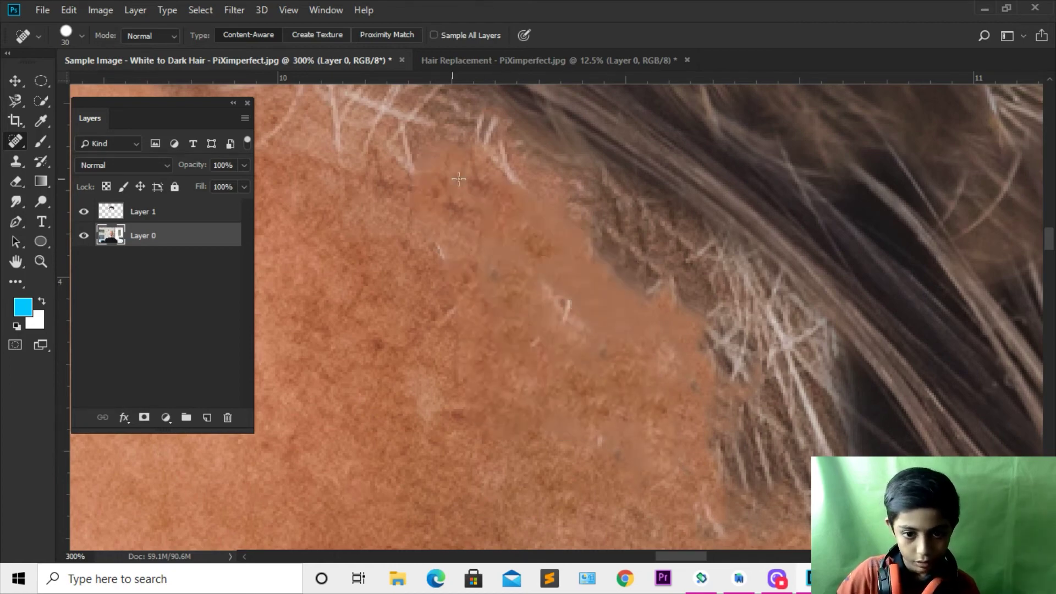
left_click(585, 374)
Step: Heal the remaining grey hairs at the hairline and the light hairs above the glasses
mouse_move(526, 288)
left_mouse_down()
mouse_move(746, 535)
mouse_move(746, 525)
left_mouse_up()
left_click_drag(688, 416, 498, 318)
left_click_drag(541, 432, 382, 347)
left_click_drag(659, 401, 416, 355)
left_click_drag(545, 360, 398, 286)
left_click_drag(770, 407, 533, 283)
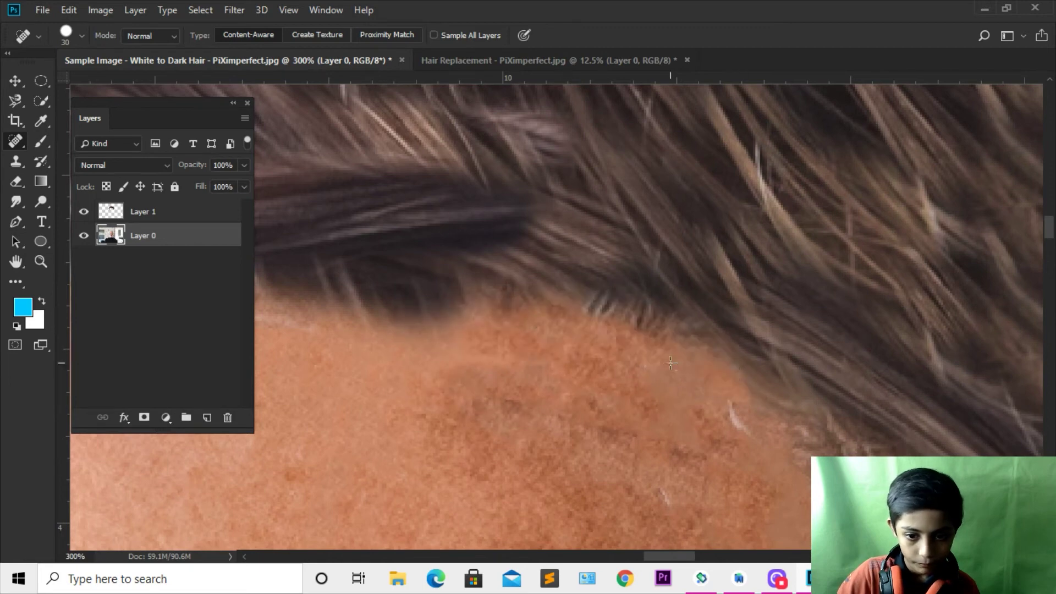
left_click_drag(759, 454, 655, 354)
left_click_drag(746, 408, 688, 328)
left_click(627, 286)
mouse_move(596, 365)
left_mouse_down()
mouse_move(620, 323)
mouse_move(479, 122)
left_mouse_up()
left_click_drag(630, 329, 556, 257)
left_click_drag(668, 368, 537, 234)
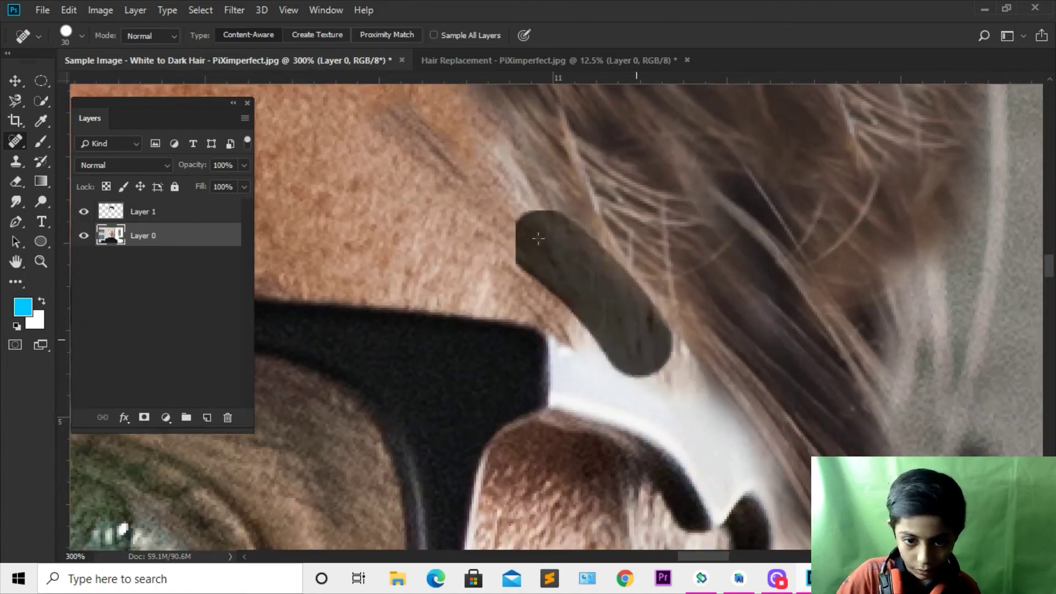
Step: Clone dark hair on Layer 1 over the white gap beside the glasses
left_click(15, 160)
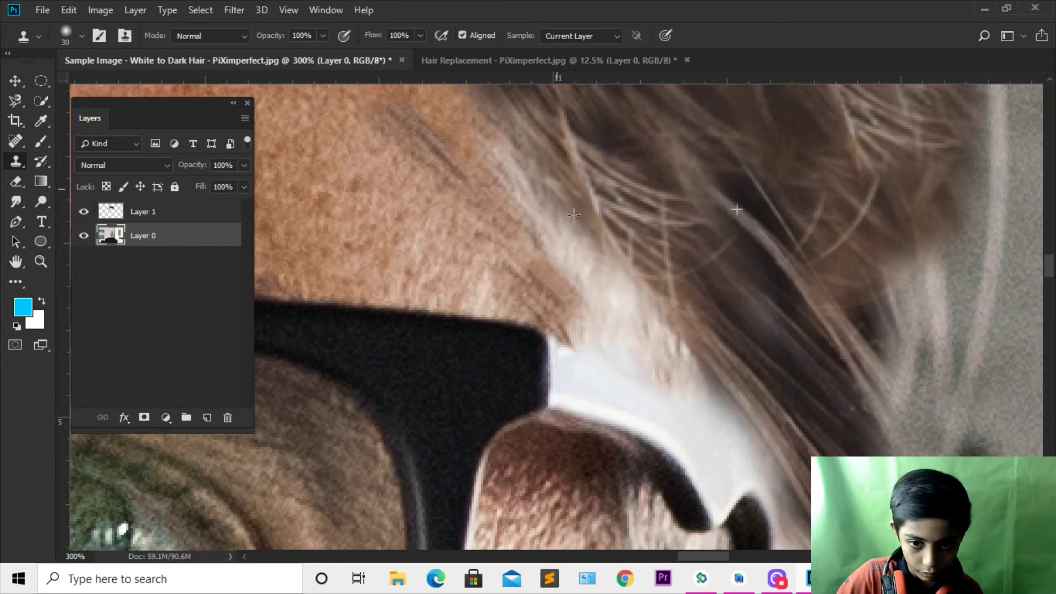
left_click(187, 216)
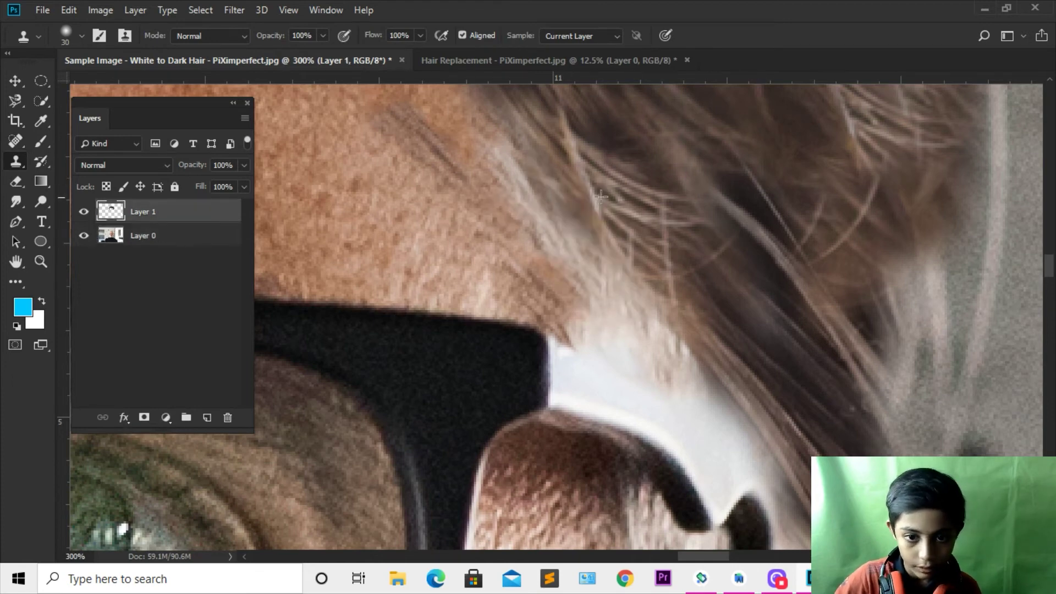
left_click_drag(600, 196, 614, 230)
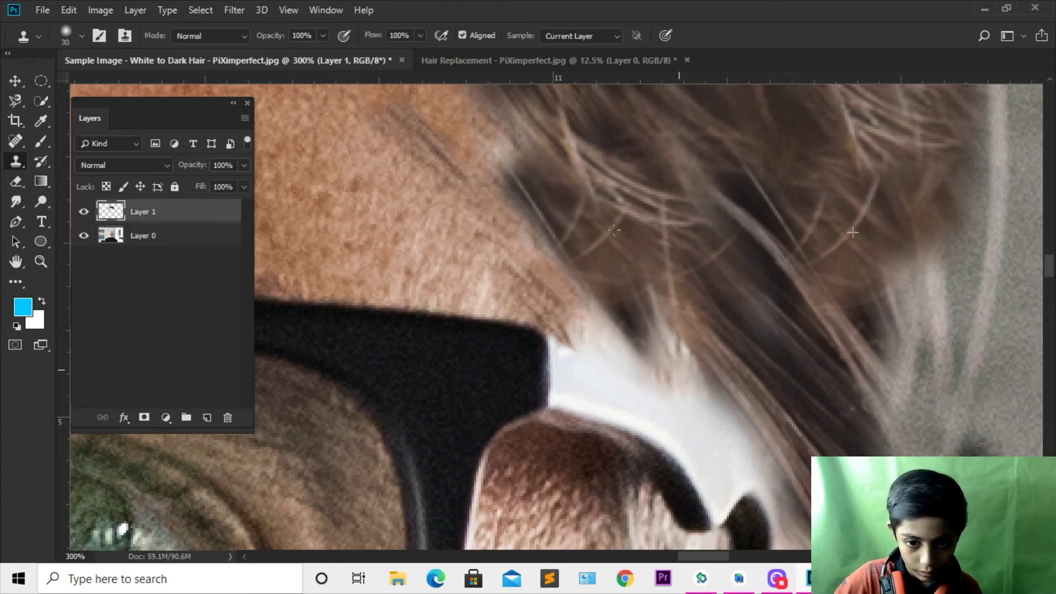
left_click_drag(761, 366, 563, 394)
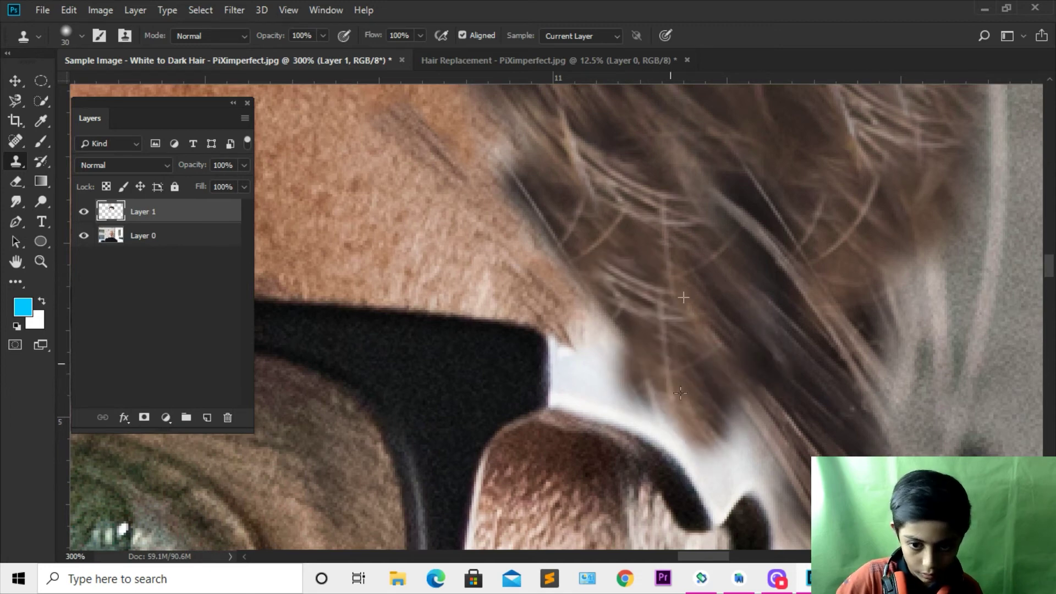
left_click(763, 288, "alt")
mouse_move(606, 338)
left_mouse_down()
mouse_move(610, 414)
mouse_move(764, 458)
left_mouse_up()
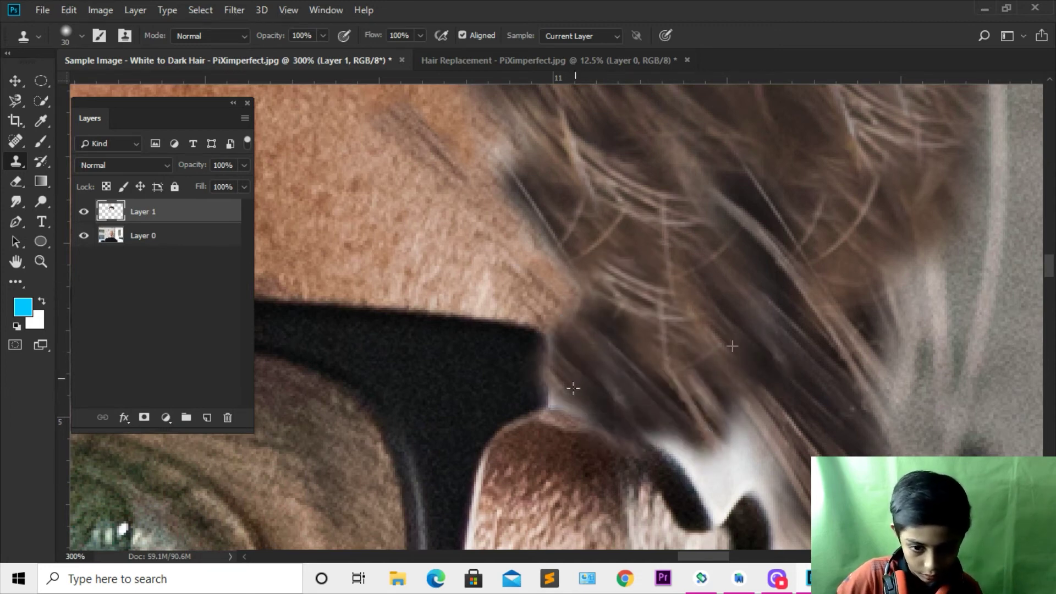
mouse_move(804, 371)
left_mouse_down()
mouse_move(740, 451)
mouse_move(693, 467)
mouse_move(778, 494)
left_mouse_up()
Step: Cover the rest of the light strip above and beside the ear with cloned hair, then zoom out
mouse_move(793, 377)
left_mouse_down()
mouse_move(731, 495)
mouse_move(611, 354)
left_mouse_up()
mouse_move(561, 409)
left_mouse_down()
mouse_move(539, 453)
mouse_move(556, 519)
mouse_move(604, 373)
left_mouse_up()
mouse_move(632, 305)
left_mouse_down()
mouse_move(608, 330)
mouse_move(549, 342)
left_mouse_up()
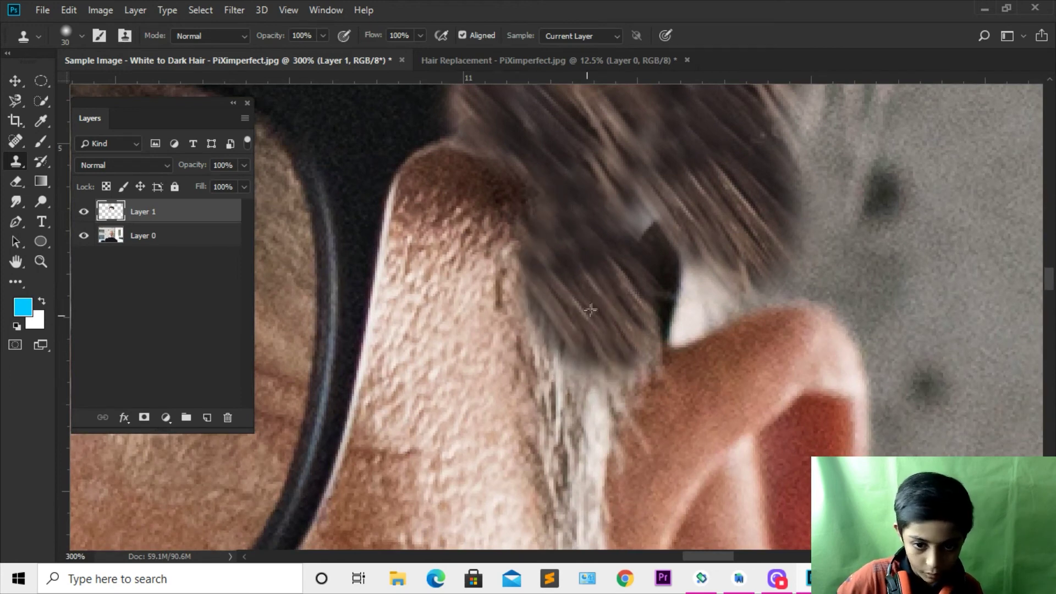
left_click_drag(600, 288, 598, 366)
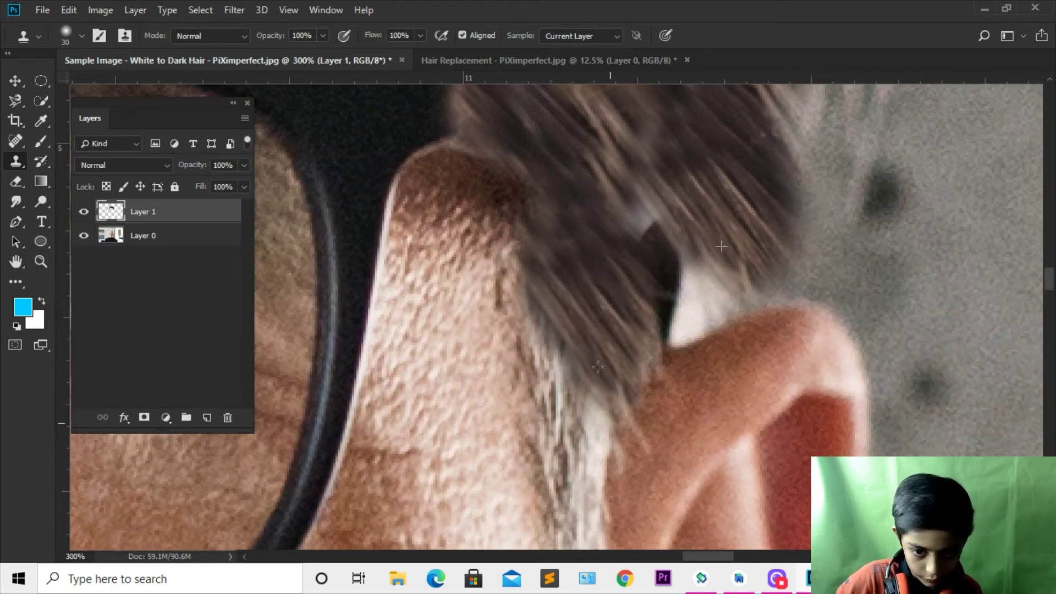
mouse_move(721, 224)
left_mouse_down()
mouse_move(583, 280)
mouse_move(546, 335)
left_mouse_up()
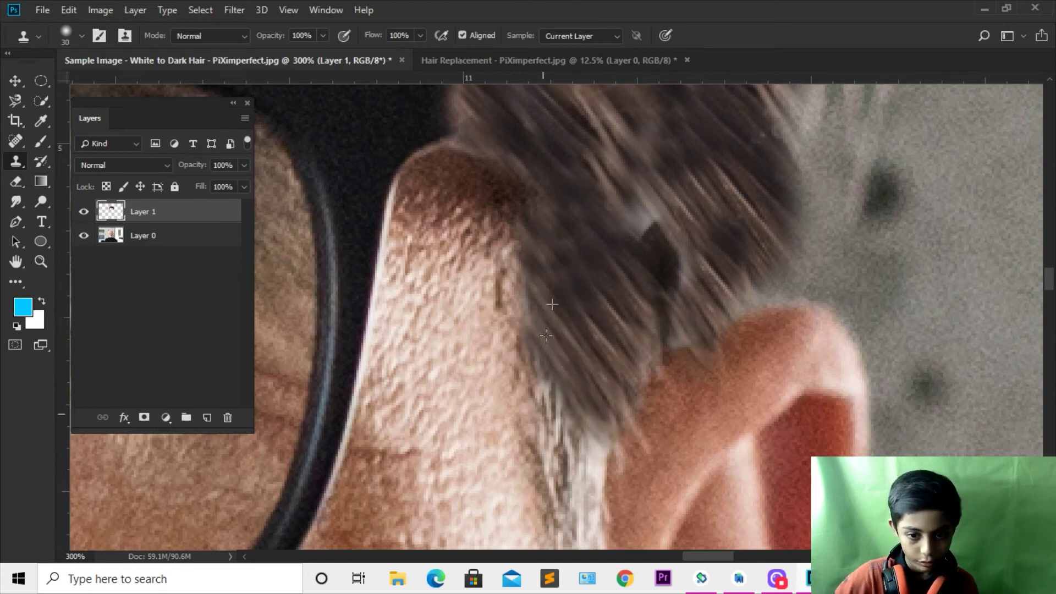
left_click_drag(563, 375, 572, 473)
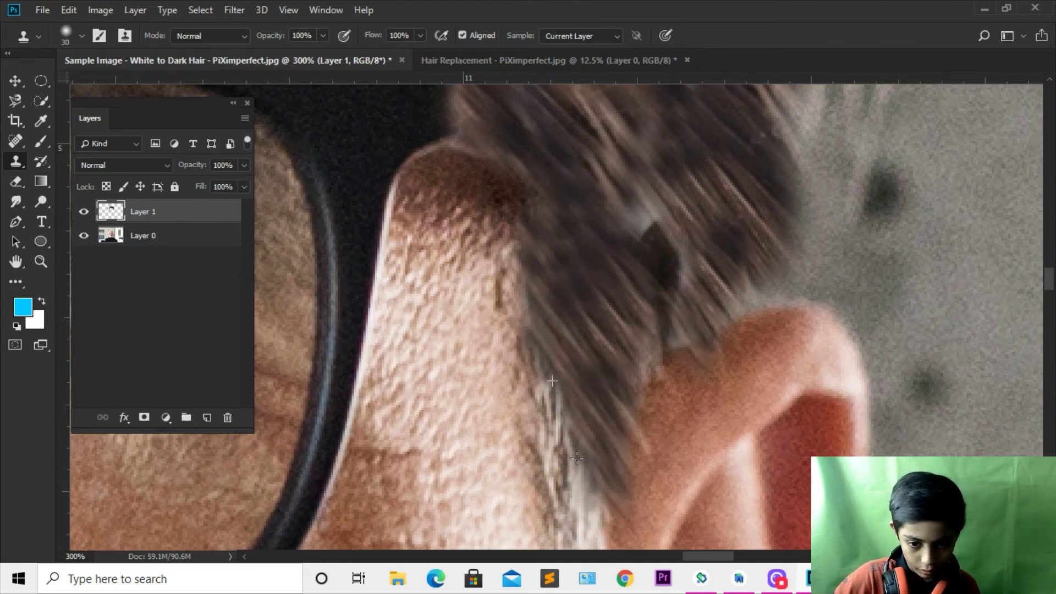
left_click_drag(573, 304, 677, 216)
scroll(677, 216, "down", 2)
scroll(672, 349, "down", 2)
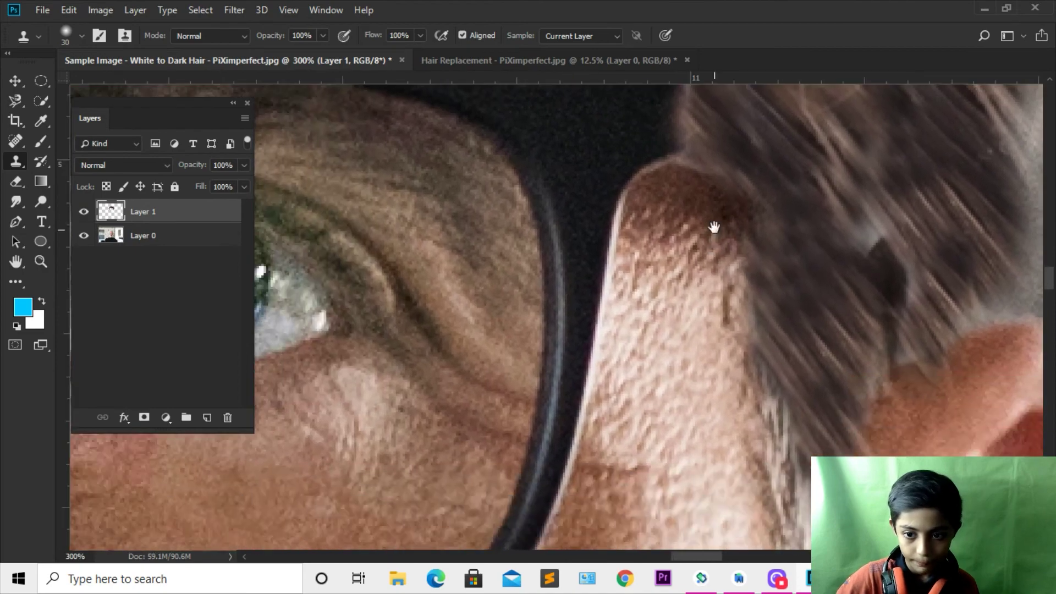
Step: Try an eraser stroke on the hair braid, then undo it
scroll(693, 184, "down", 2)
scroll(797, 266, "up", 1)
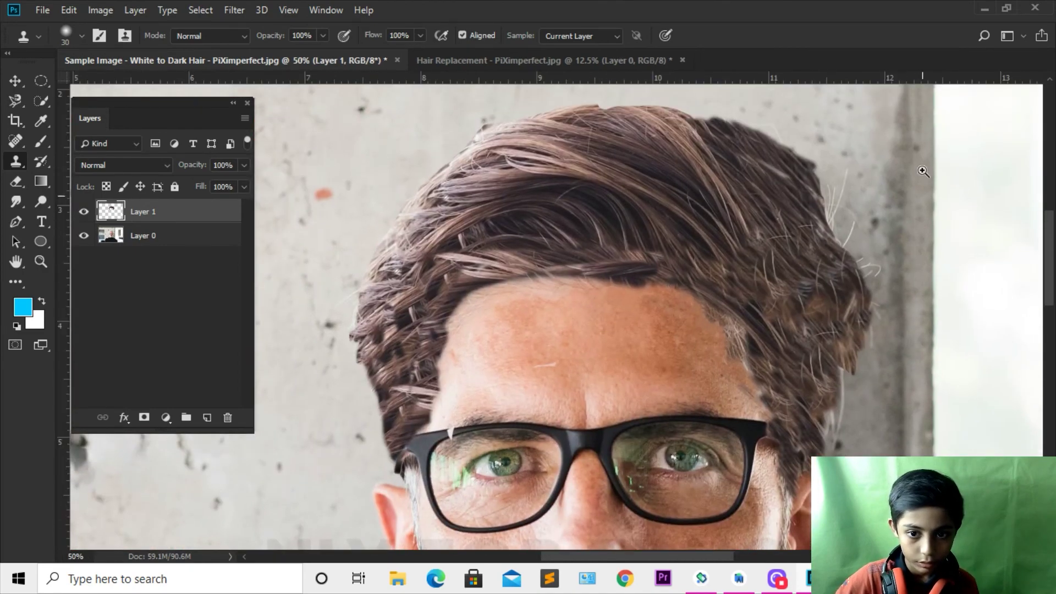
scroll(918, 159, "up", 3)
scroll(749, 229, "left", 5)
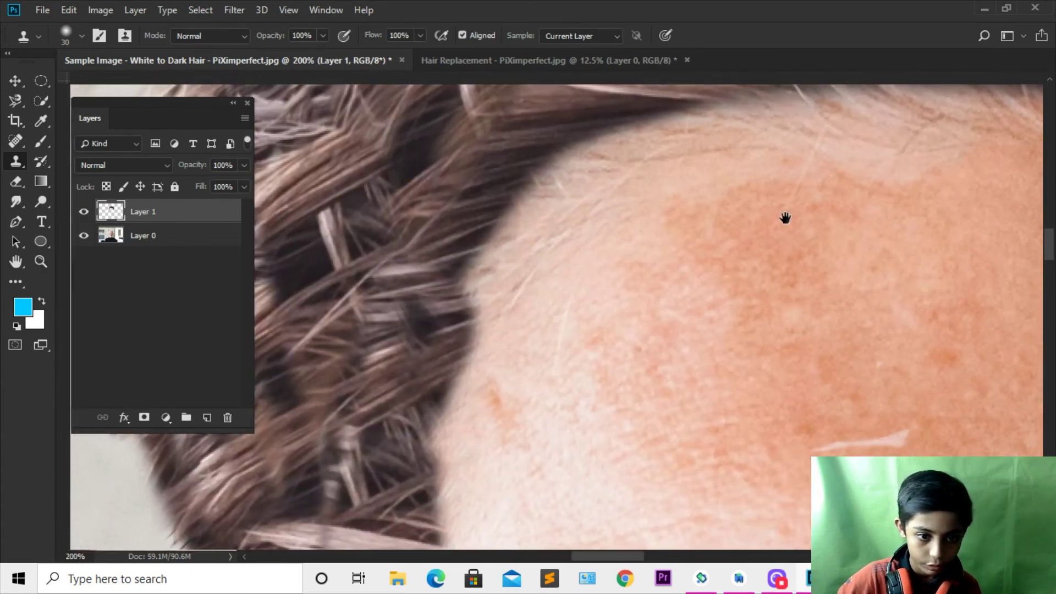
scroll(785, 219, "left", 3)
key("e")
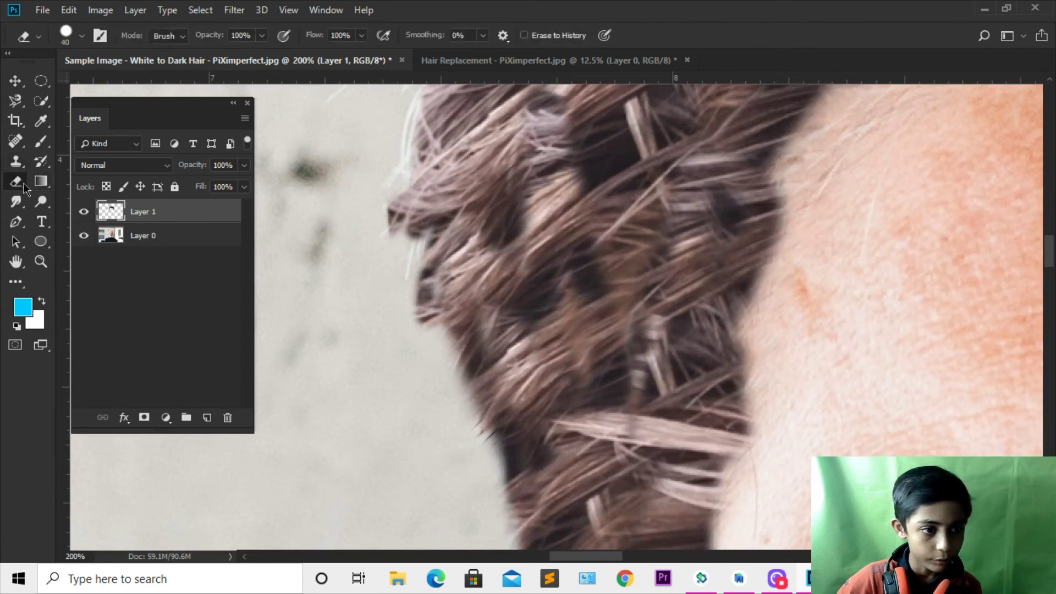
left_click_drag(591, 175, 591, 350)
key("ctrl+z")
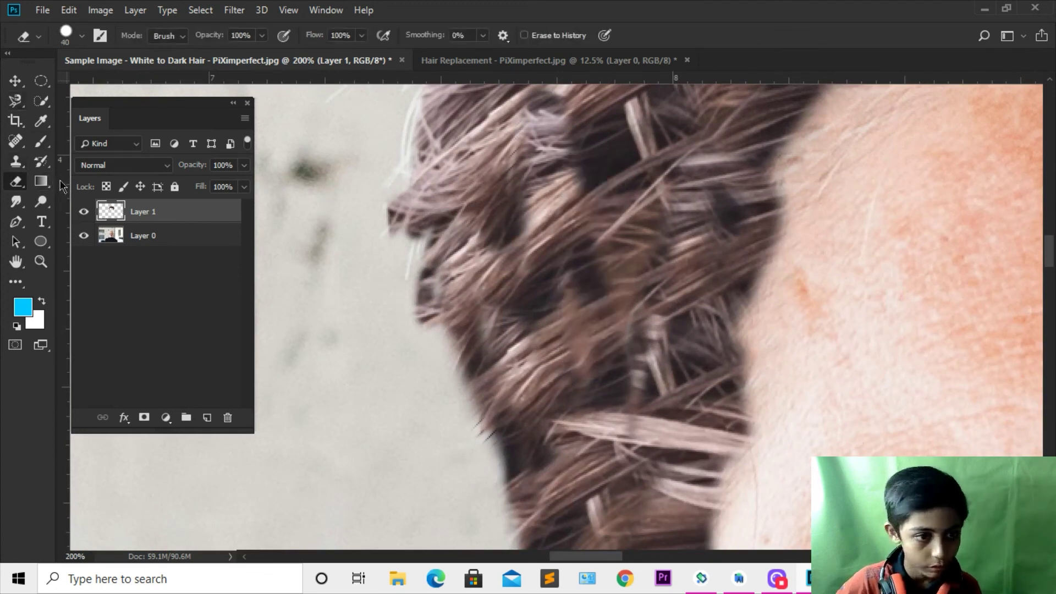
Step: Spot-heal the blotchy, clumpy patches in the hair braid
left_click(16, 141)
left_click_drag(577, 219, 632, 208)
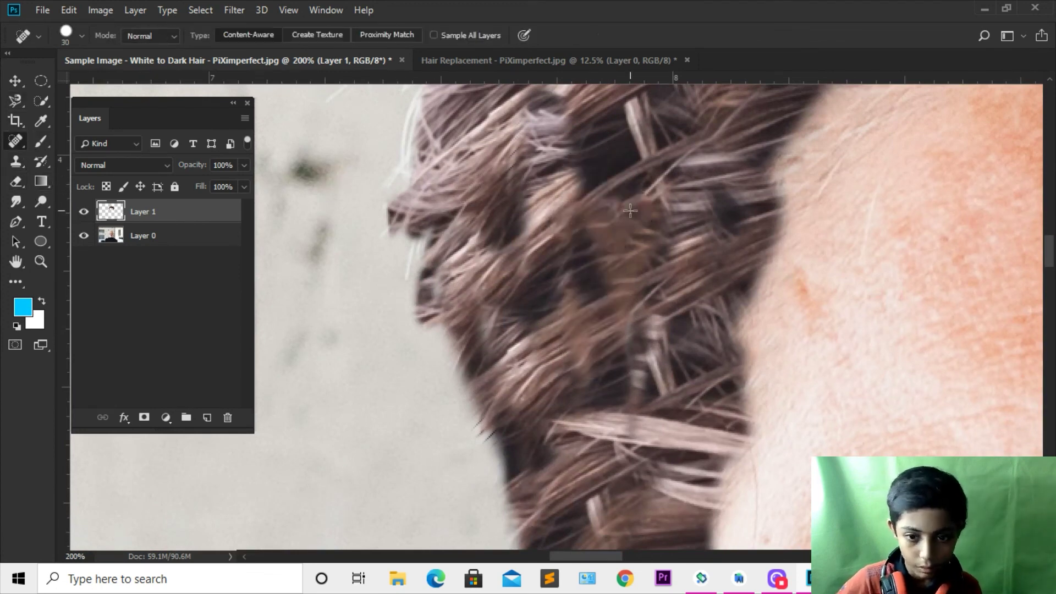
left_click(610, 455)
left_click_drag(583, 418, 552, 424)
left_click(544, 305)
left_click(451, 181)
scroll(552, 409, "up", 4)
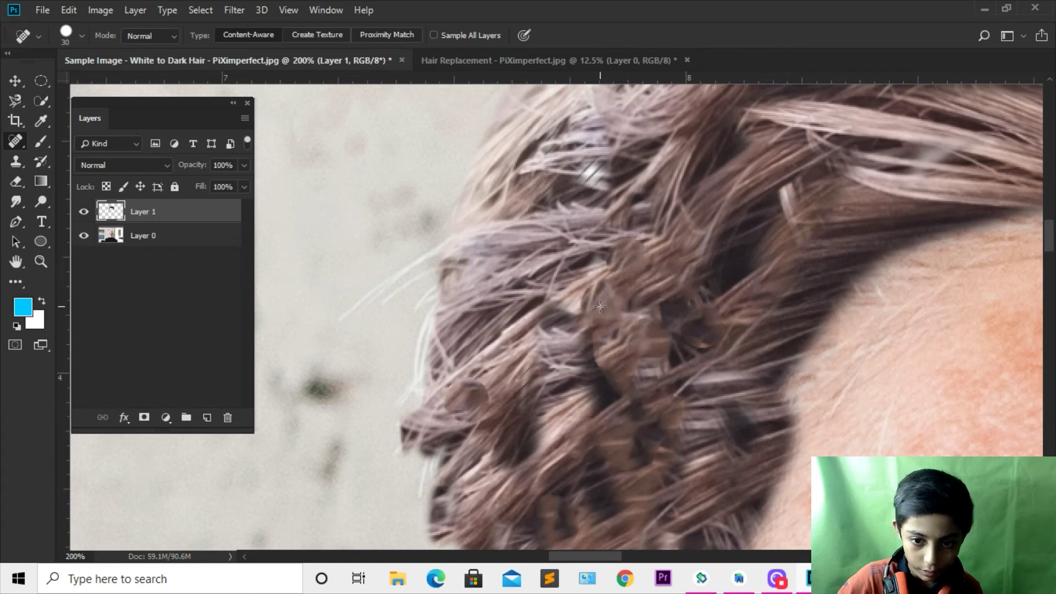
Step: Heal a dark area in the upper hair and dab patches along the edge, undoing the last dab
left_click_drag(555, 313, 526, 352)
left_click(715, 173)
left_click(797, 147)
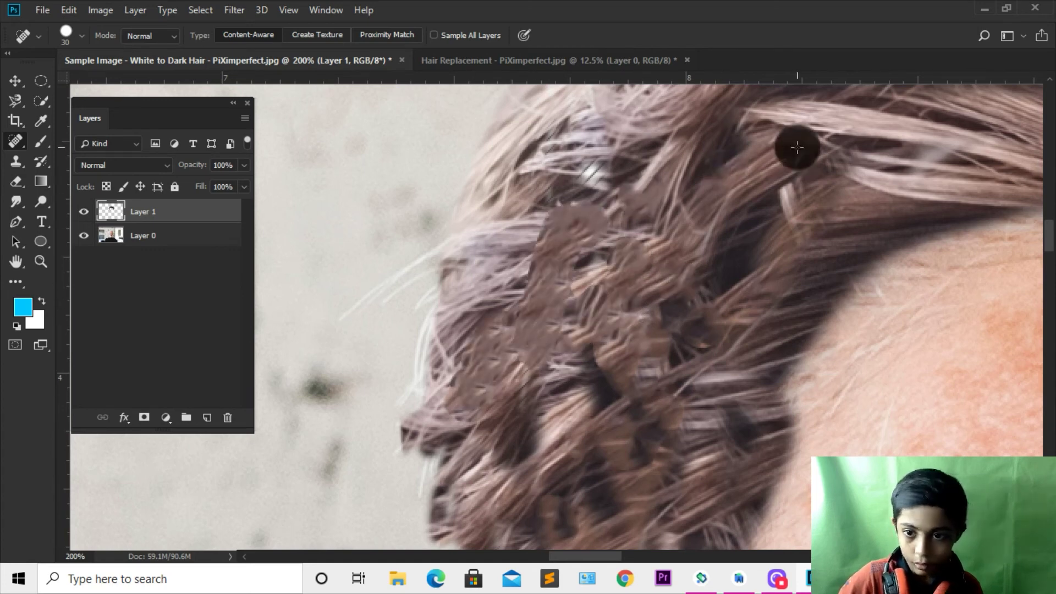
left_click(588, 263)
left_click(460, 230)
left_click(486, 171)
left_click(524, 165)
key("ctrl+z")
key("ctrl+z")
key("ctrl+z")
key("ctrl+z")
Step: Heal the dark spot at the hair edge and retouch the outer edge by the background
scroll(588, 289, "down", 2)
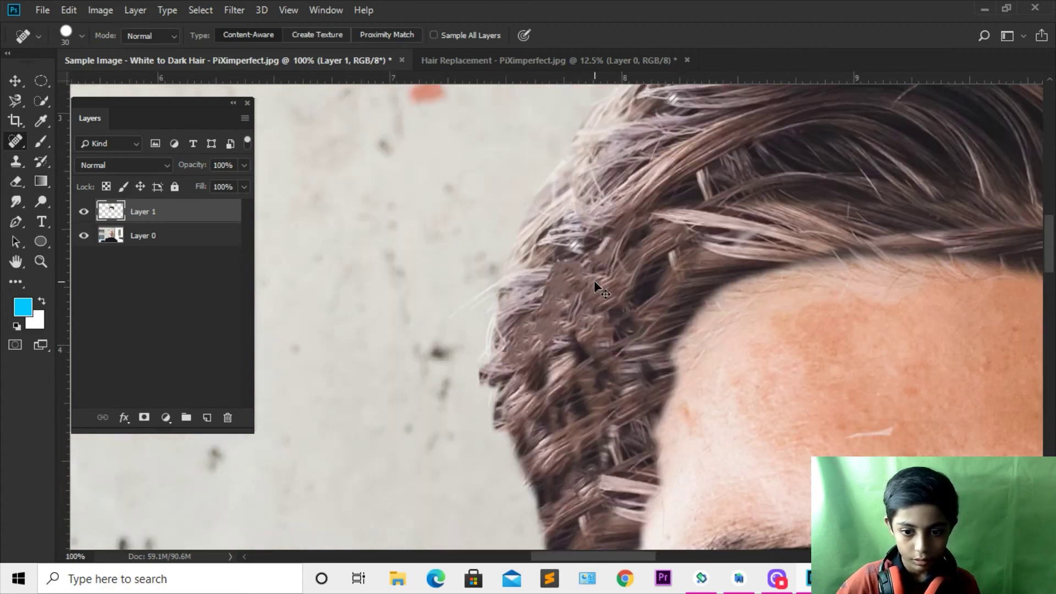
scroll(591, 283, "down", 3)
scroll(594, 281, "up", 3)
scroll(594, 281, "up", 3)
scroll(594, 281, "down", 1)
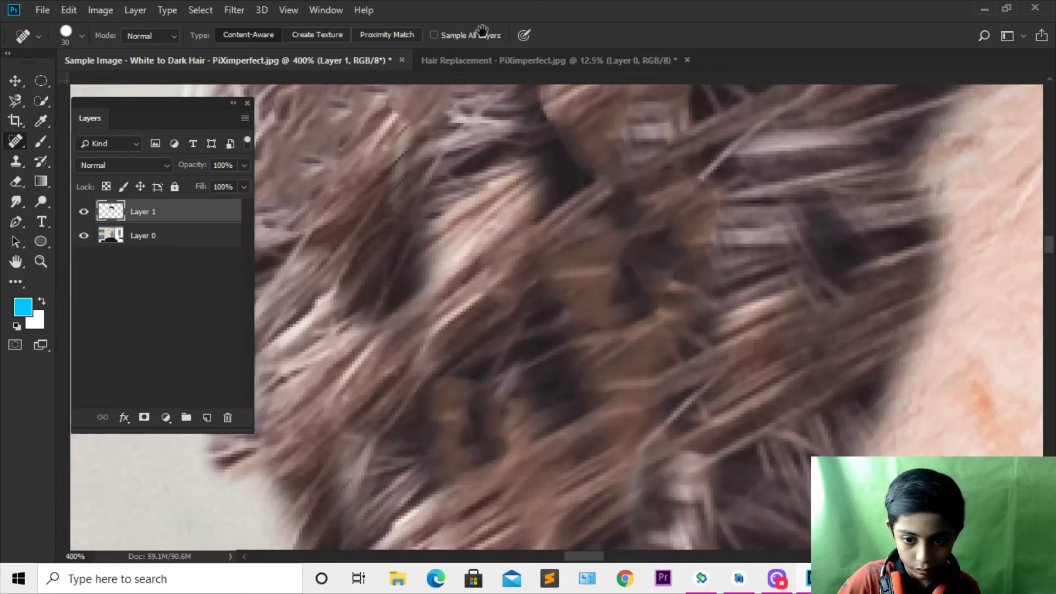
scroll(878, 157, "up", 1)
left_click(924, 165)
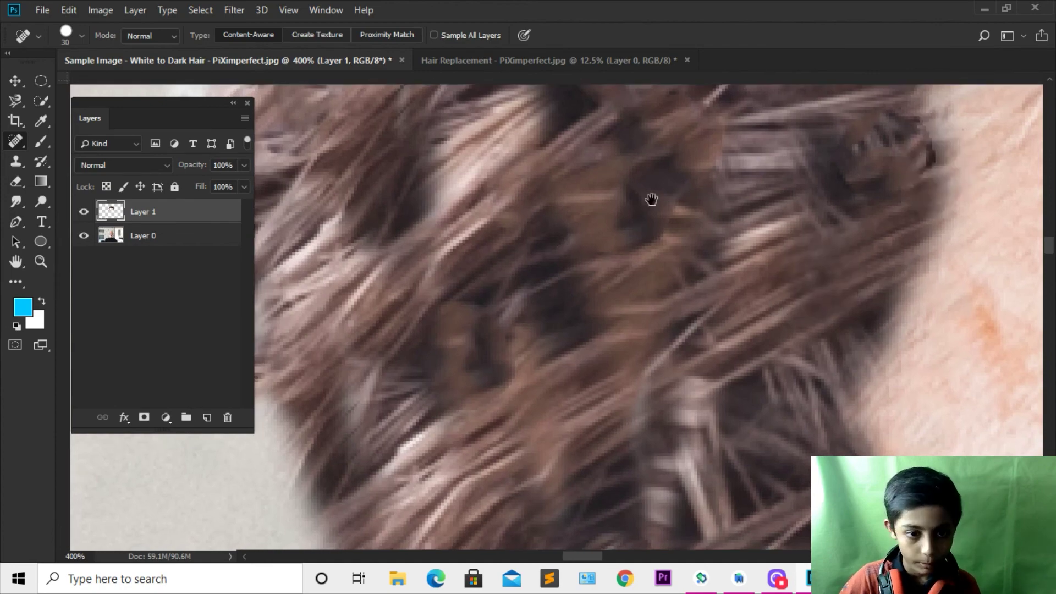
scroll(577, 236, "left", 5)
left_click_drag(509, 231, 519, 264)
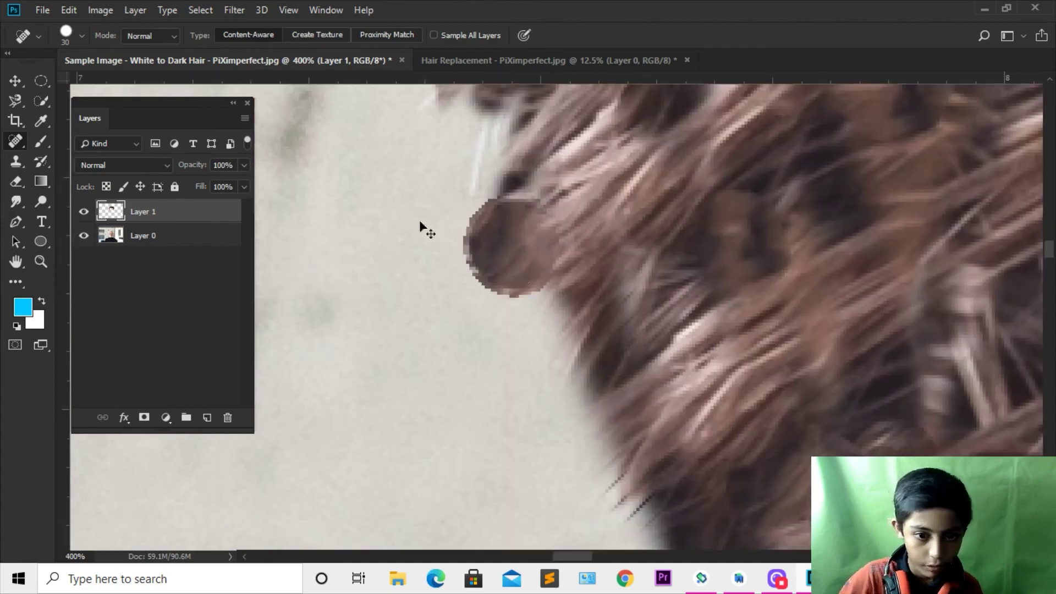
Step: Pick the Eraser and undo a stroke made by mistake on Layer 0
left_click(41, 141)
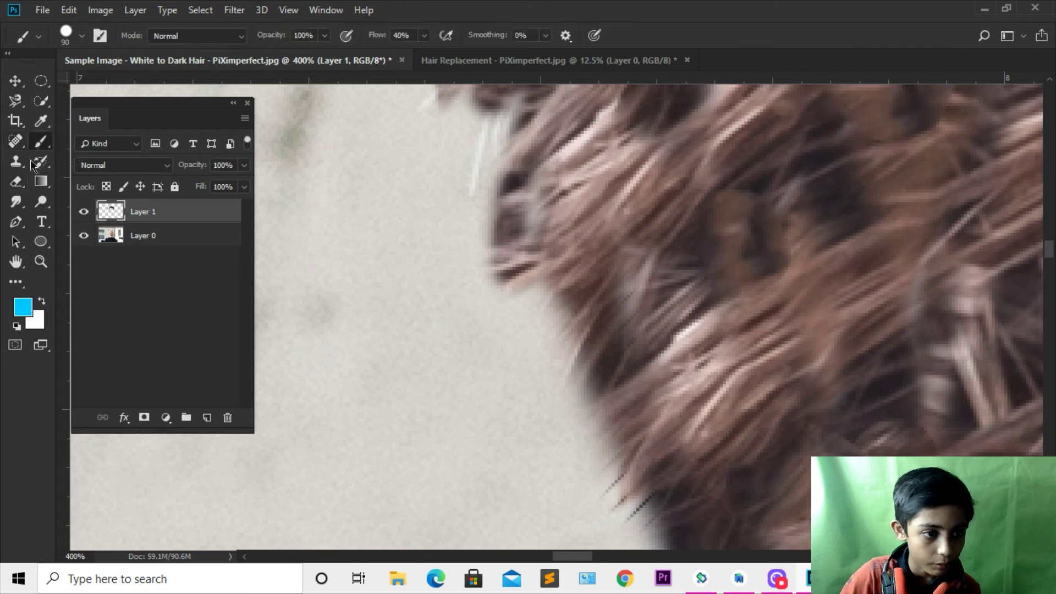
left_click(15, 141)
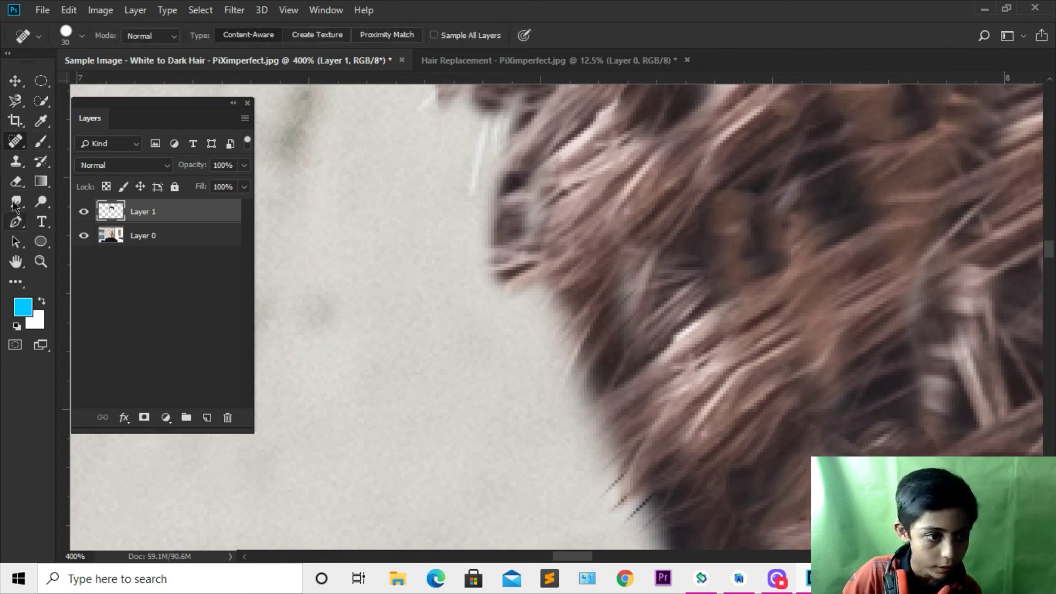
left_click(16, 181)
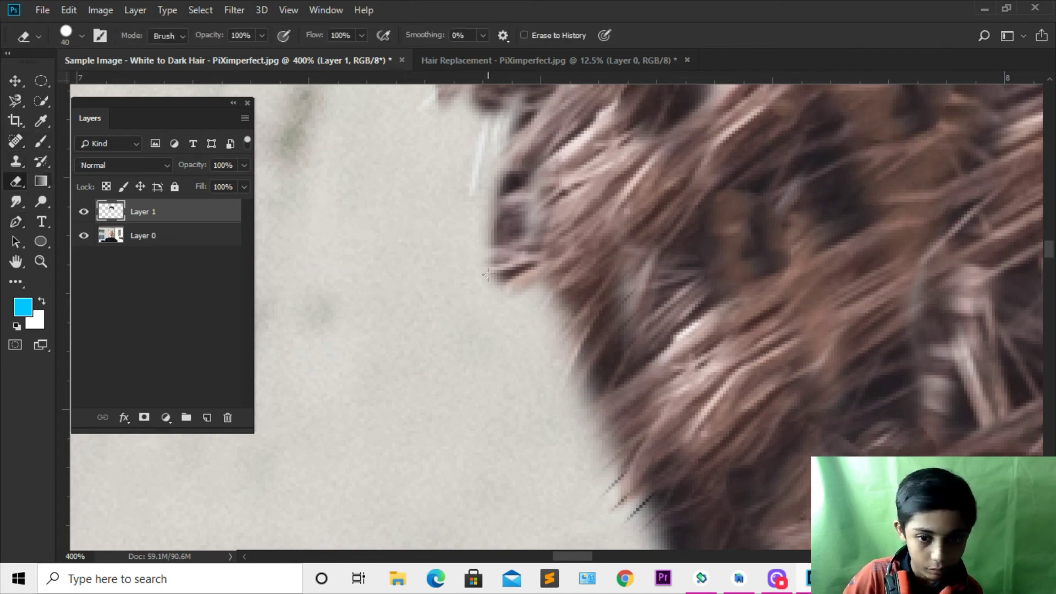
left_click(140, 237)
left_click_drag(522, 289, 493, 261)
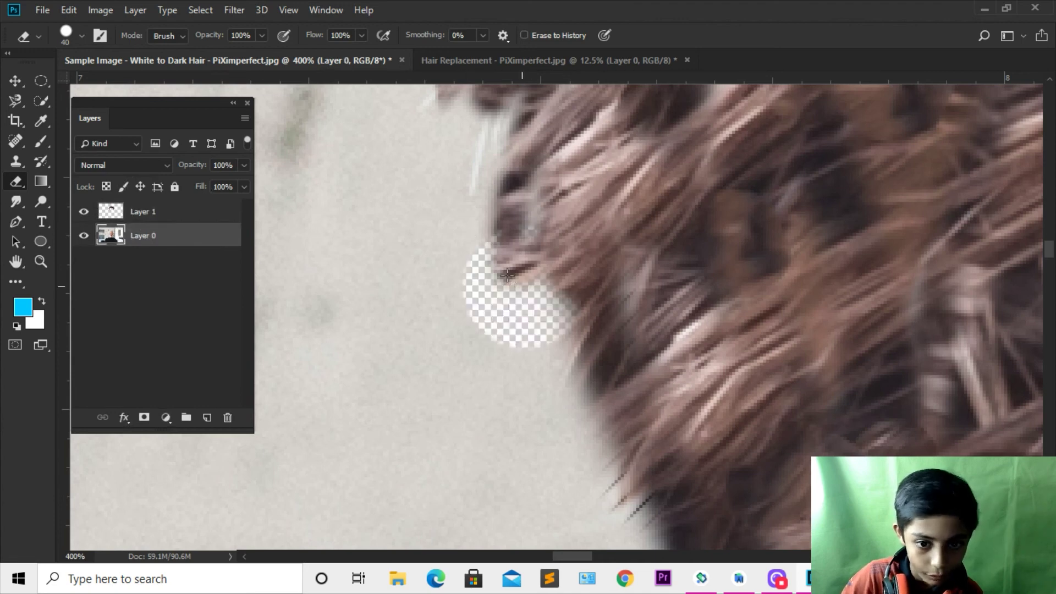
key("ctrl+z")
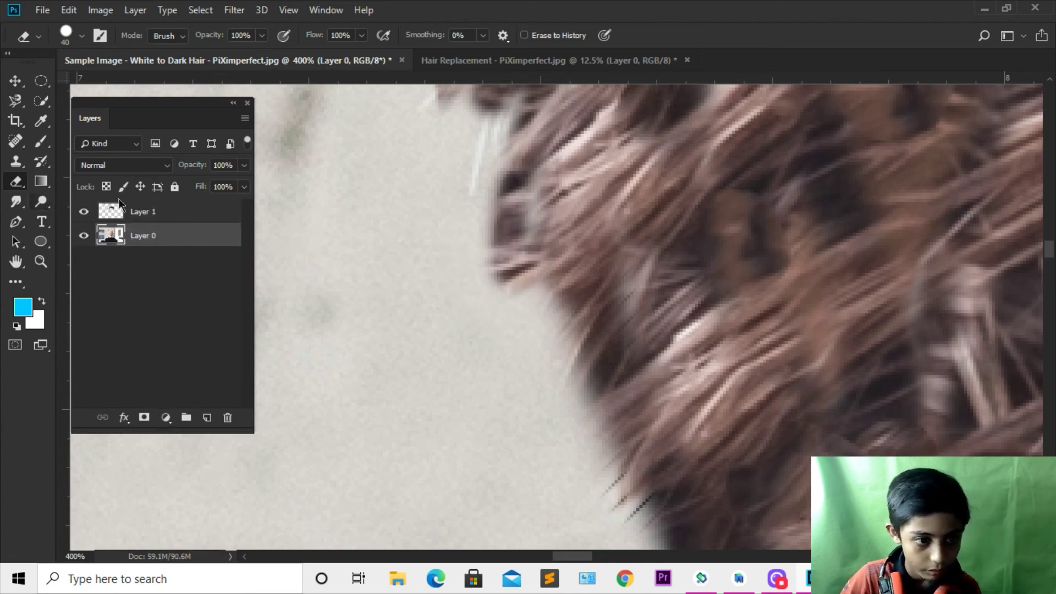
Step: Return to Layer 1, undo two trial edge erases, and shrink the eraser
left_click(139, 217)
left_click_drag(528, 275, 504, 228)
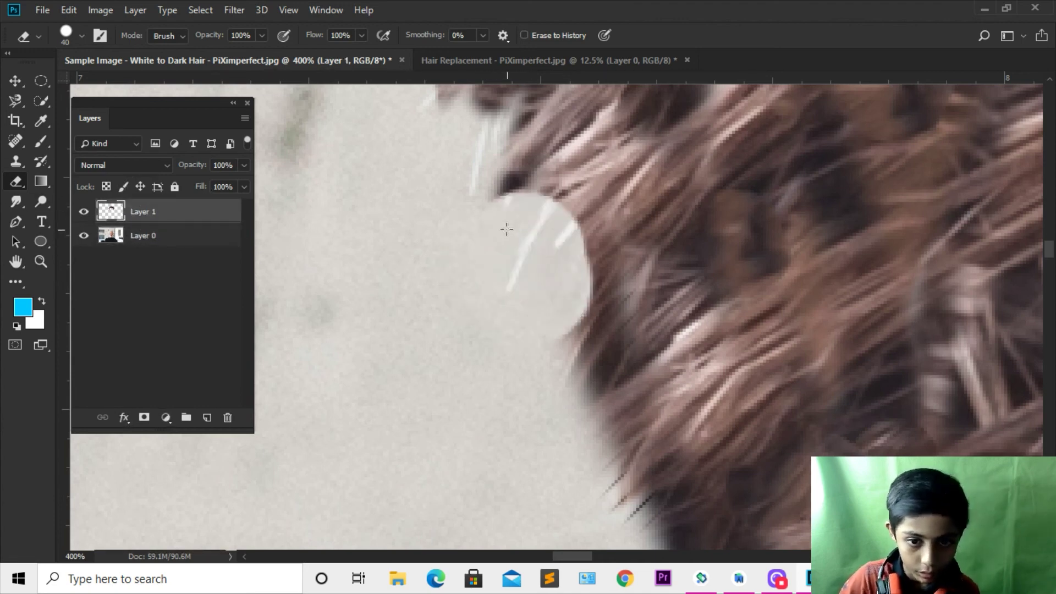
key("ctrl+z")
left_click_drag(507, 265, 502, 254)
key("ctrl+z")
key("bracketleft")
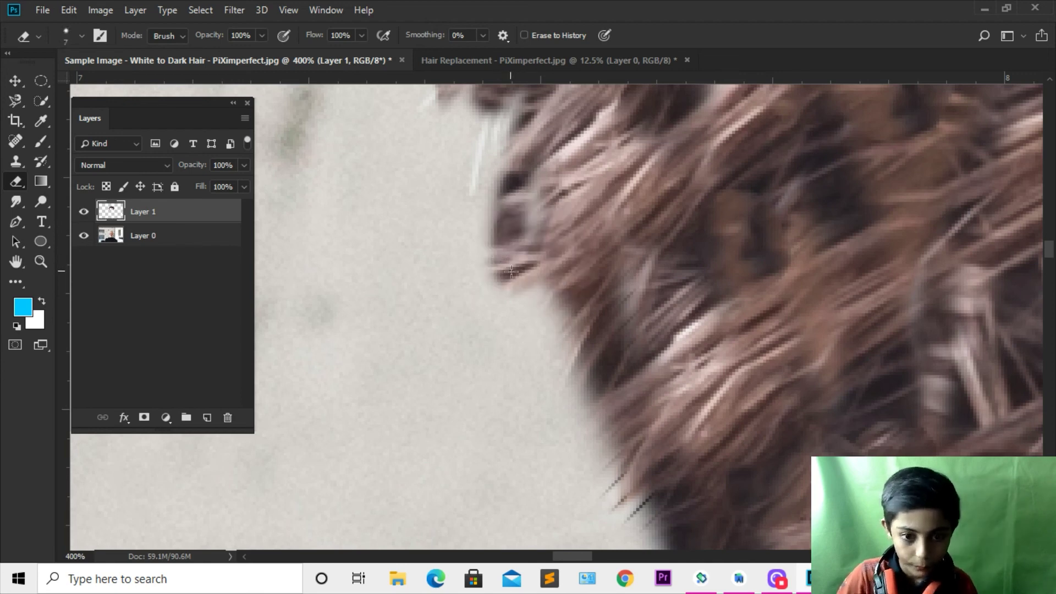
Step: Trim the hair's outer edge with fine strokes, undoing the heavy ones, and zoom to check
left_click_drag(511, 271, 490, 205)
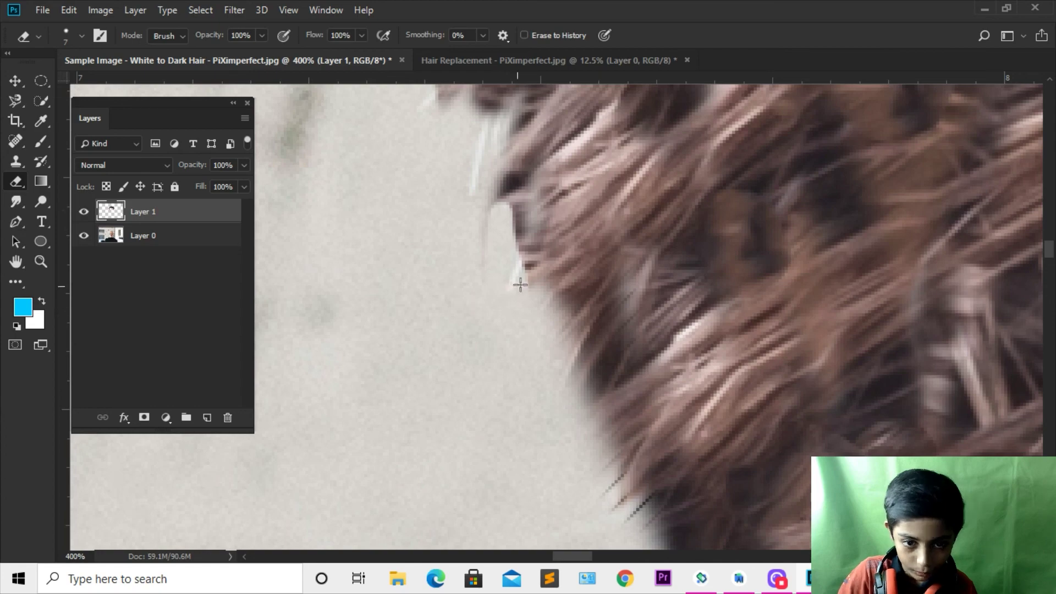
left_click_drag(520, 284, 496, 257)
mouse_move(474, 187)
left_mouse_down()
mouse_move(486, 231)
mouse_move(490, 91)
mouse_move(469, 318)
left_mouse_up()
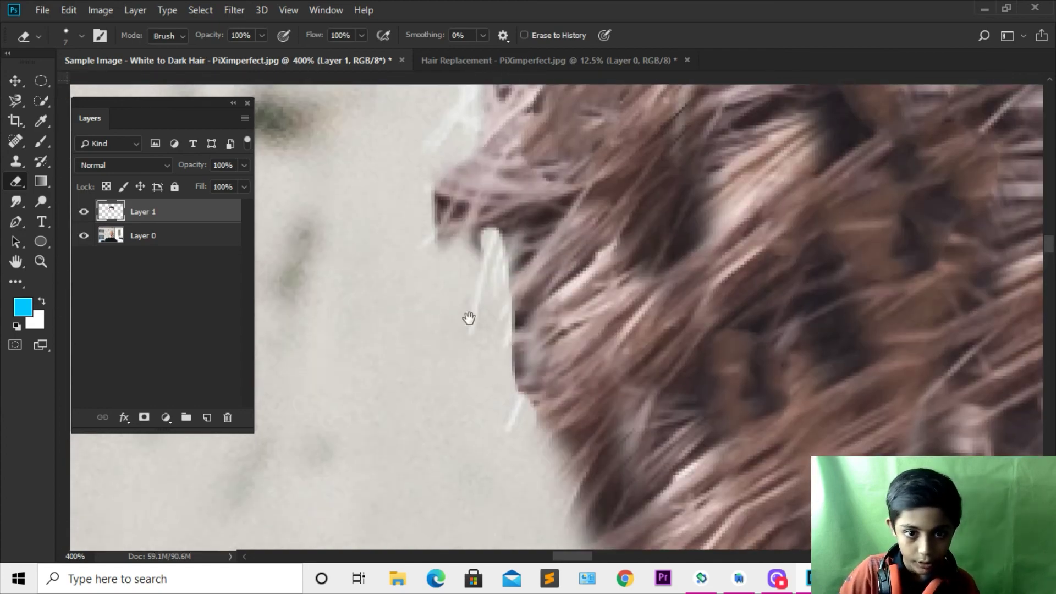
key("ctrl+z")
mouse_move(516, 435)
left_mouse_down()
mouse_move(502, 365)
mouse_move(493, 431)
mouse_move(502, 414)
mouse_move(559, 435)
mouse_move(488, 290)
mouse_move(492, 429)
mouse_move(514, 408)
mouse_move(495, 361)
mouse_move(495, 278)
mouse_move(438, 249)
mouse_move(445, 259)
mouse_move(446, 231)
mouse_move(456, 228)
mouse_move(502, 254)
mouse_move(480, 231)
mouse_move(476, 165)
mouse_move(457, 186)
mouse_move(469, 206)
left_mouse_up()
key("ctrl+z")
key("ctrl+minus")
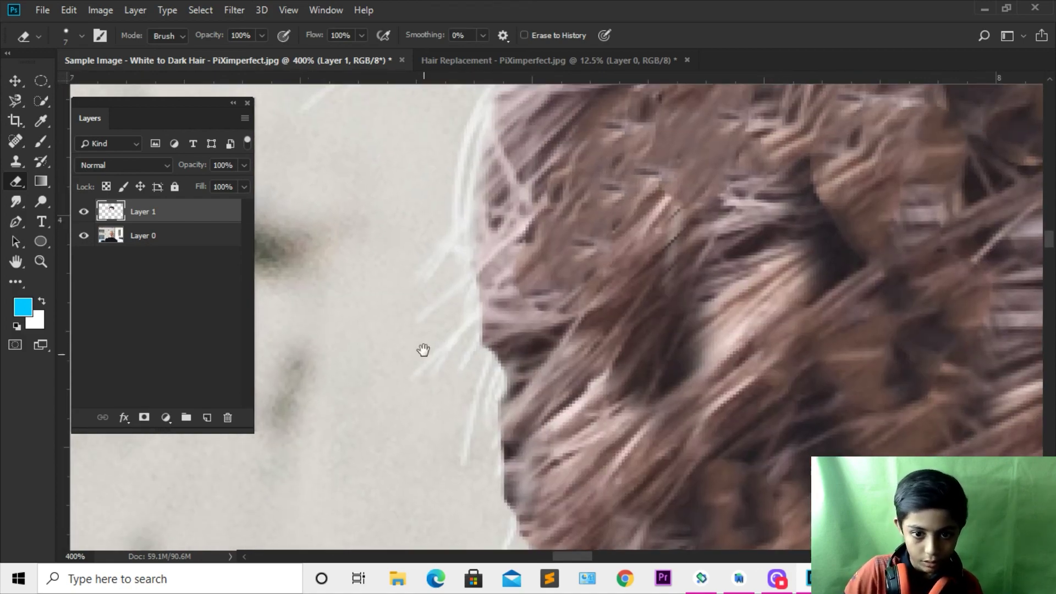
key("ctrl+minus")
key("ctrl+minus")
key("ctrl+minus")
key("ctrl+plus")
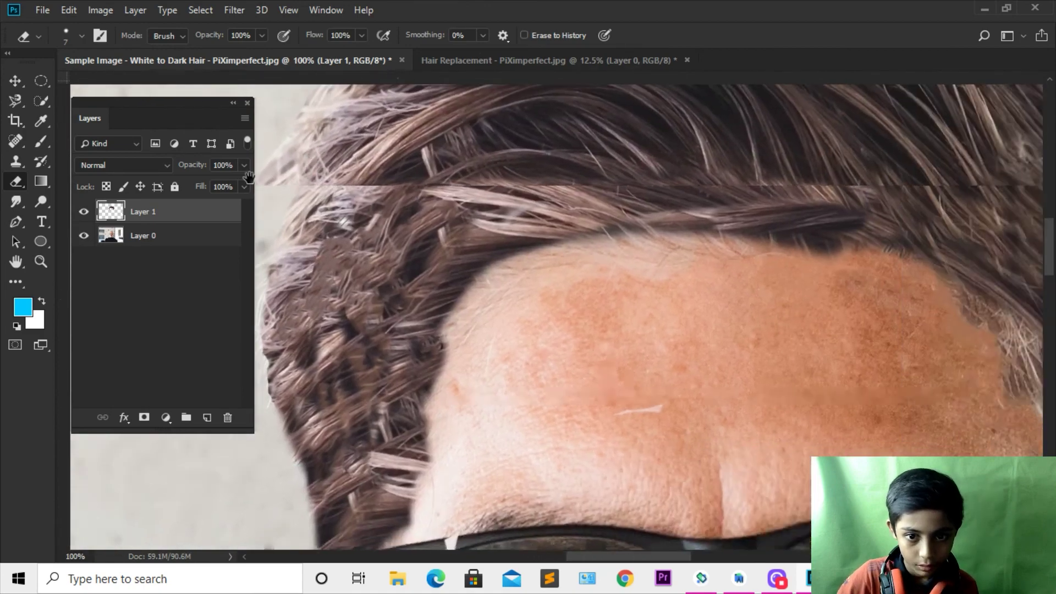
Step: Zoom out to the full portrait, switch to the Move tool, and deselect Layer 1
key("ctrl+minus")
key("ctrl+minus")
key("ctrl+minus")
key("ctrl+minus")
key("ctrl+minus")
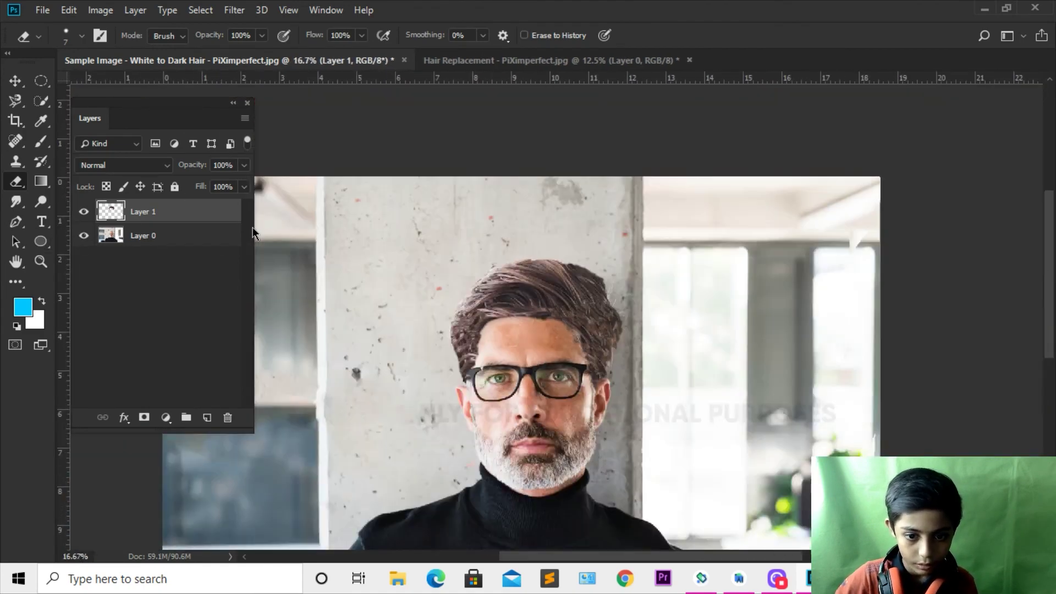
key("ctrl+minus")
key("ctrl+minus")
key("v")
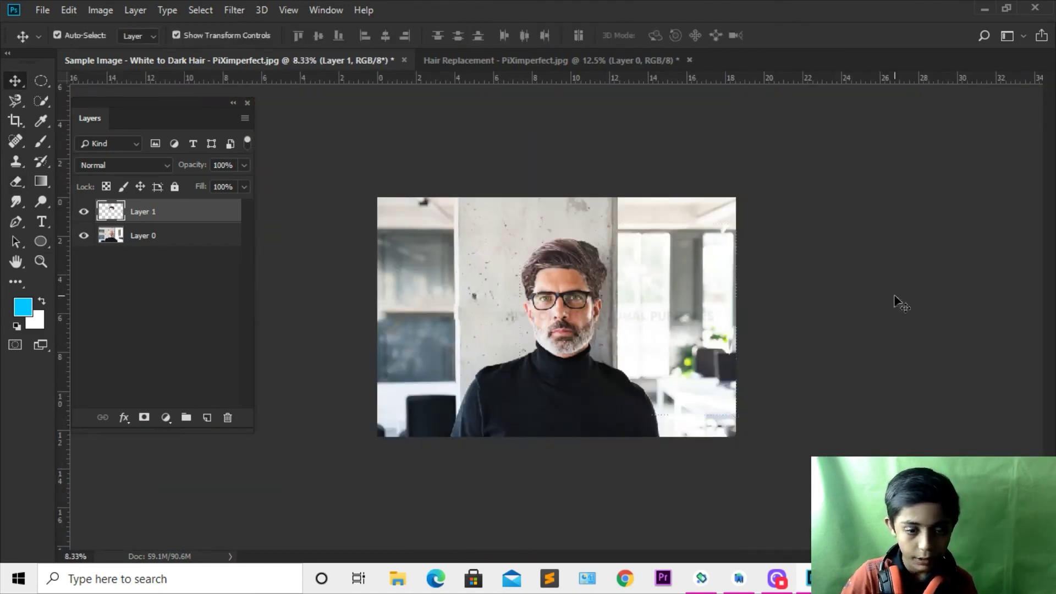
left_click(886, 300)
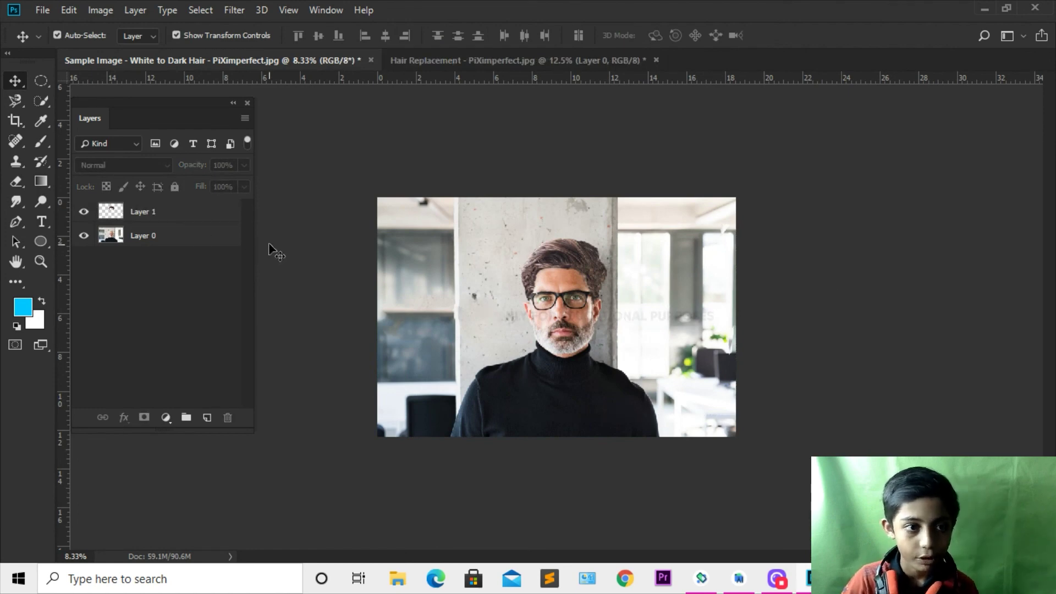